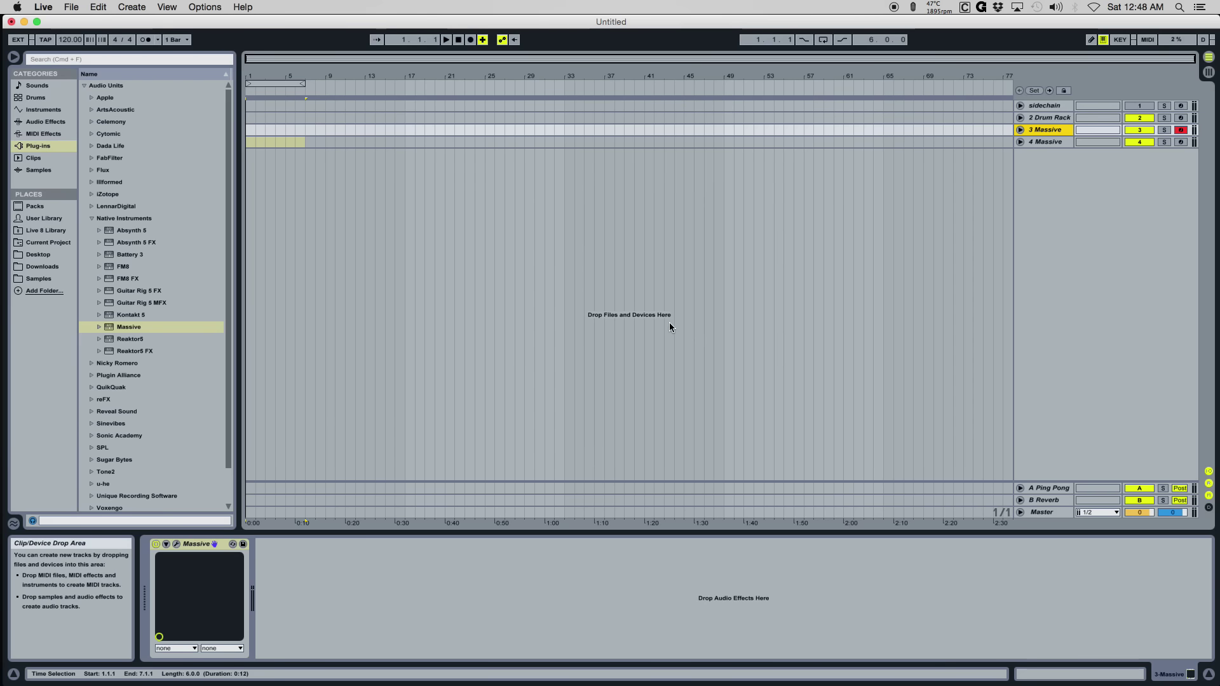
# Show the finished DUBSTEP-DEATHGROWL patch in track 3's Massive window for reference, and close it.
pyautogui.press('super+alt+p')
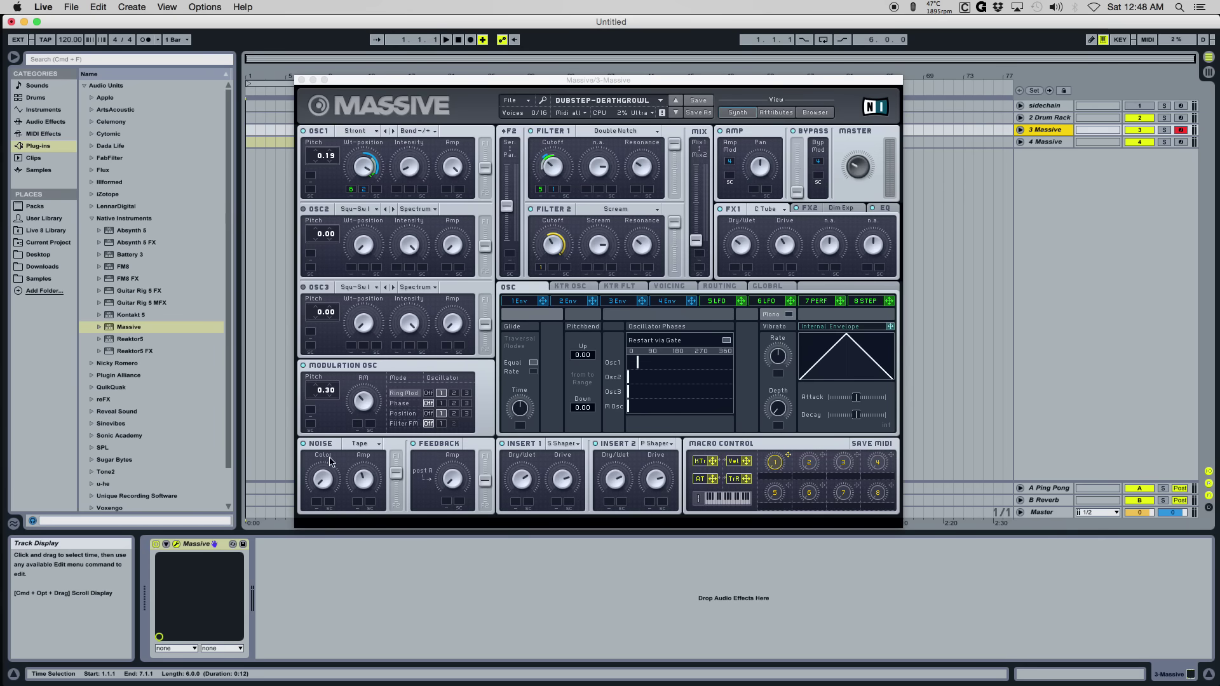
pyautogui.moveTo(431, 96); pyautogui.dragTo(451, 75)
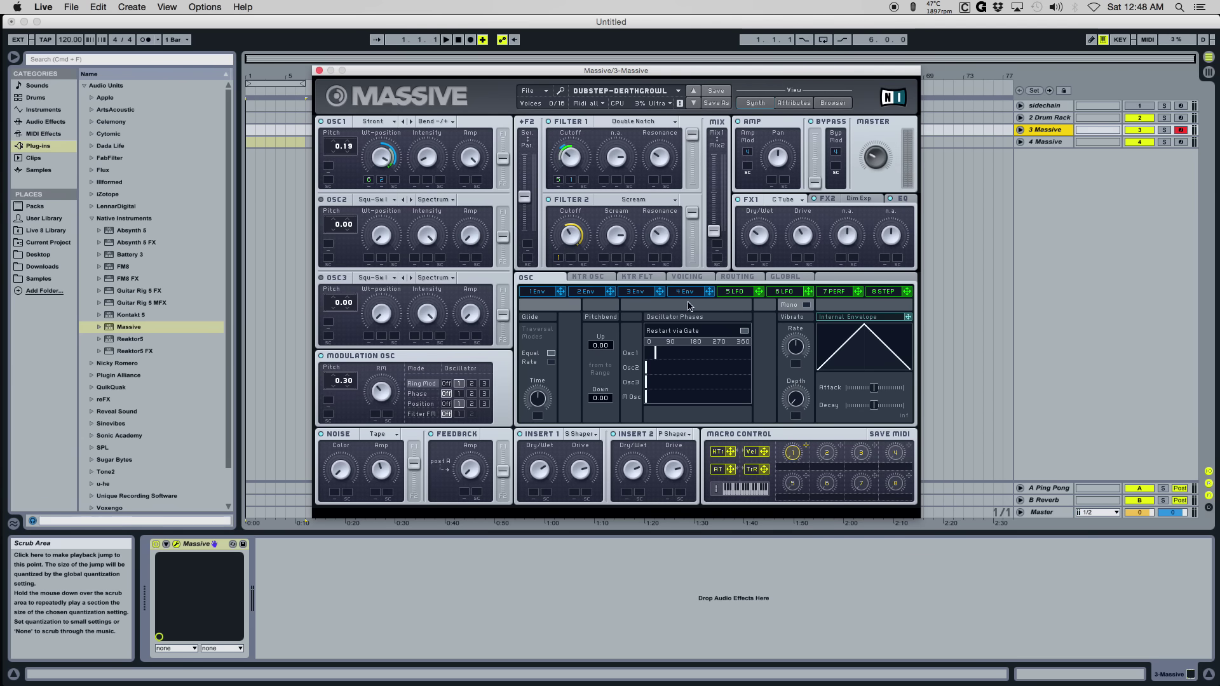
pyautogui.moveTo(661, 77); pyautogui.dragTo(651, 65)
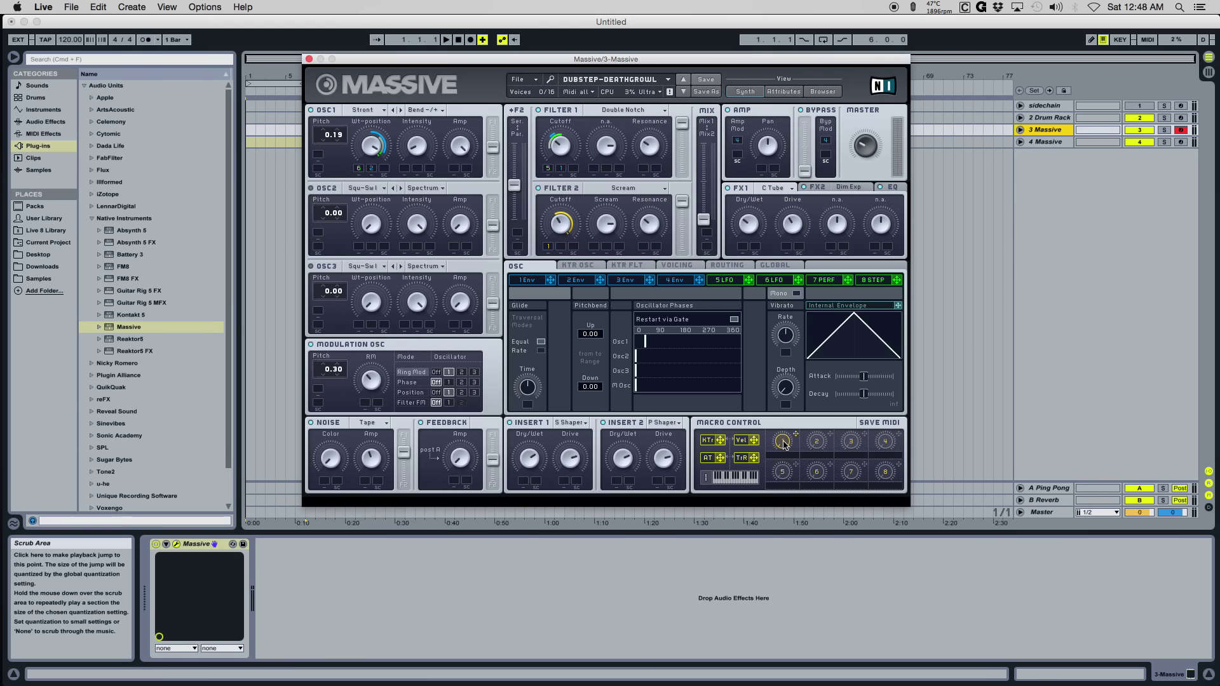
pyautogui.moveTo(536, 61); pyautogui.dragTo(604, 55)
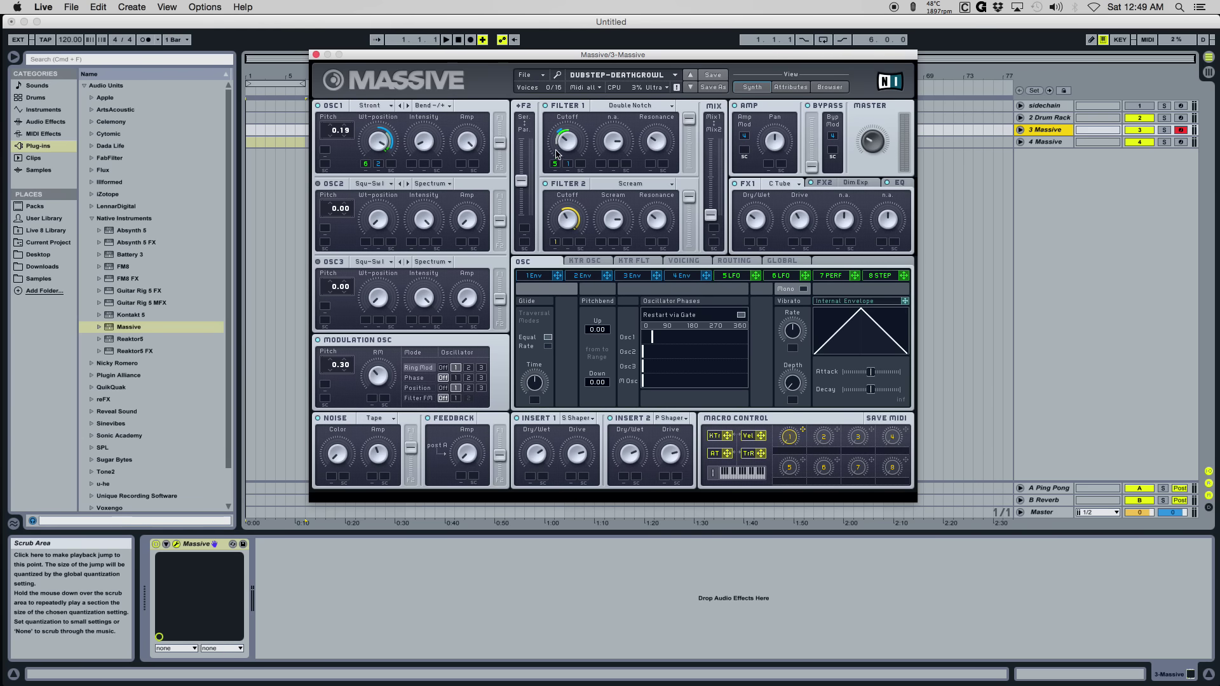
pyautogui.click(316, 55)
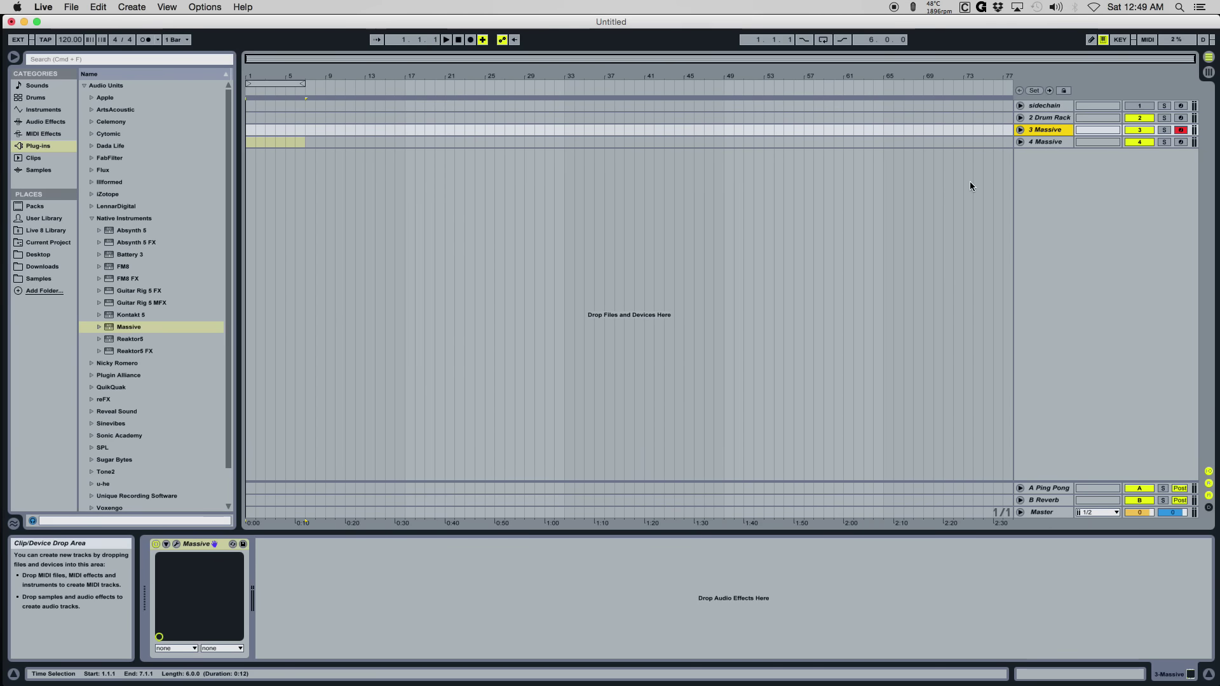
# Add a new MIDI track below track 4, load Massive on it, and lower the track volume to about -9 dB.
pyautogui.click(1054, 143)
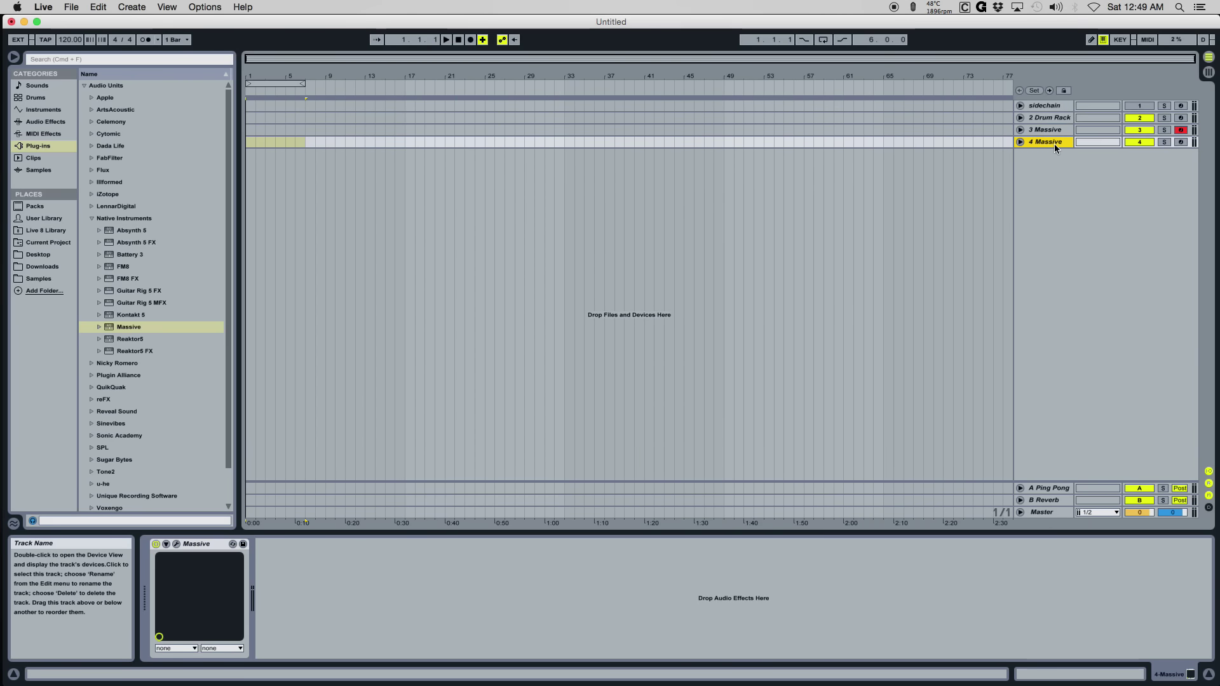
pyautogui.press('super+shift+t')
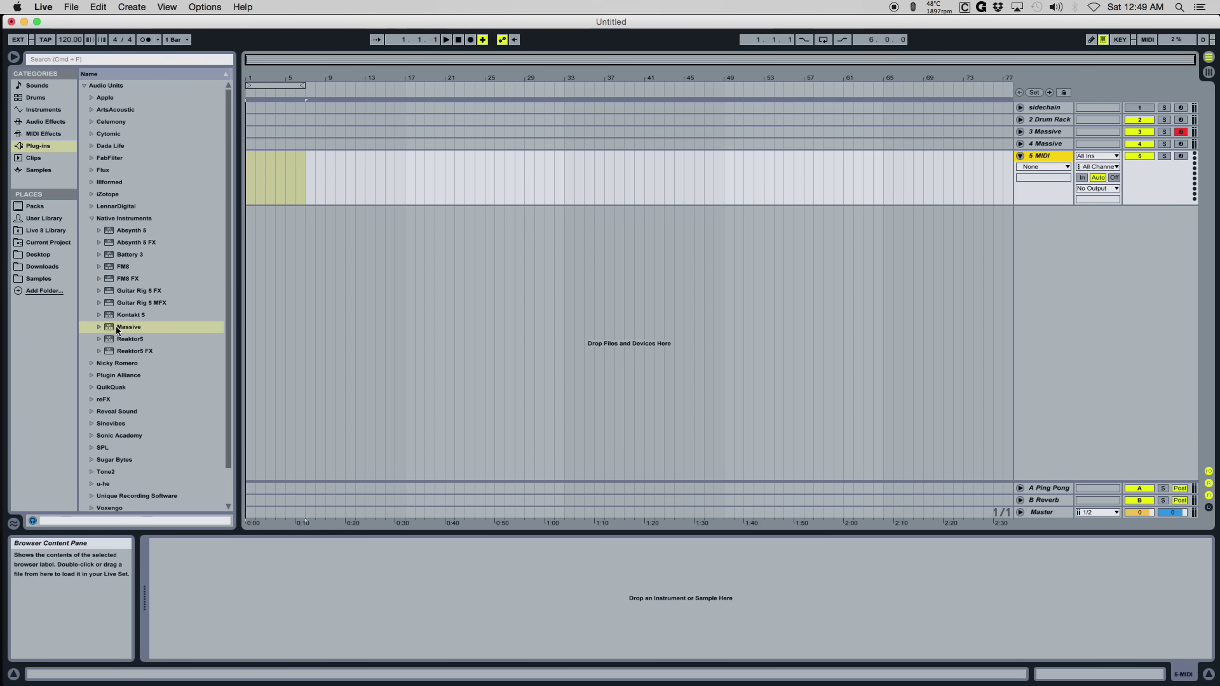
pyautogui.moveTo(118, 330); pyautogui.dragTo(576, 185)
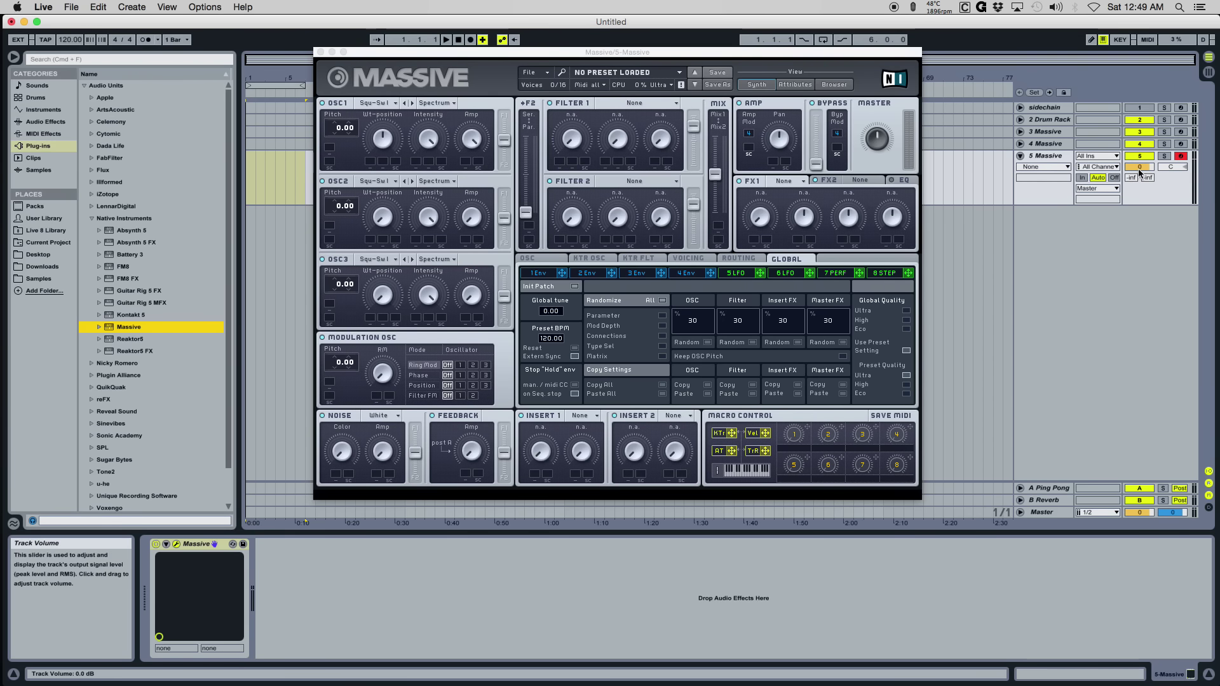
pyautogui.moveTo(1139, 170); pyautogui.dragTo(1139, 193)
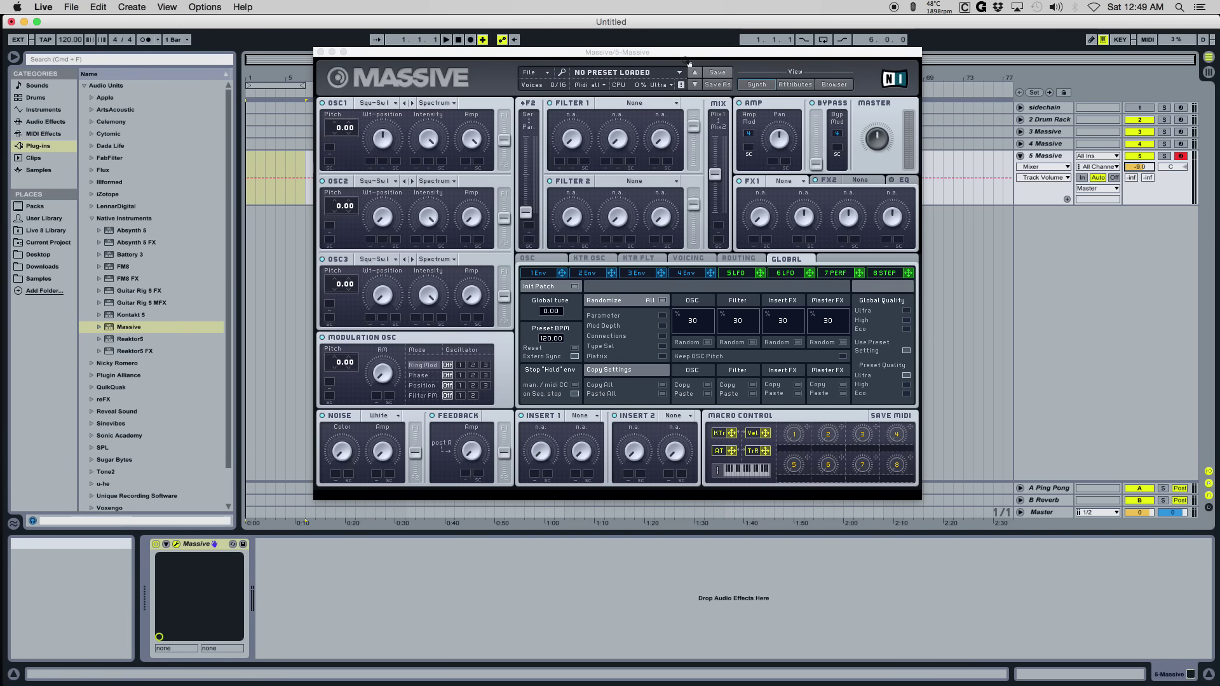
pyautogui.moveTo(659, 55)
pyautogui.mouseDown()
pyautogui.moveTo(640, 54)
pyautogui.moveTo(651, 53)
pyautogui.mouseUp()
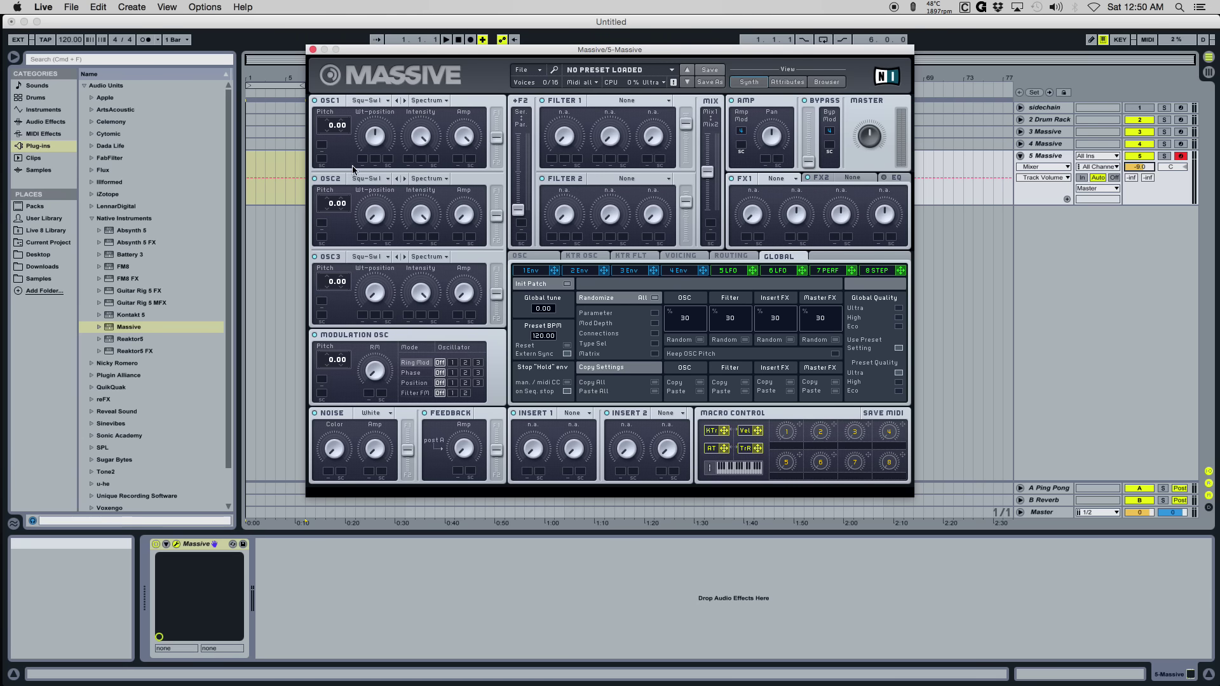
# Turn off oscillator 2, load the Strontium wavetable in oscillator 1 with Wt-position at maximum, and route it fully to Filter 1.
pyautogui.click(315, 179)
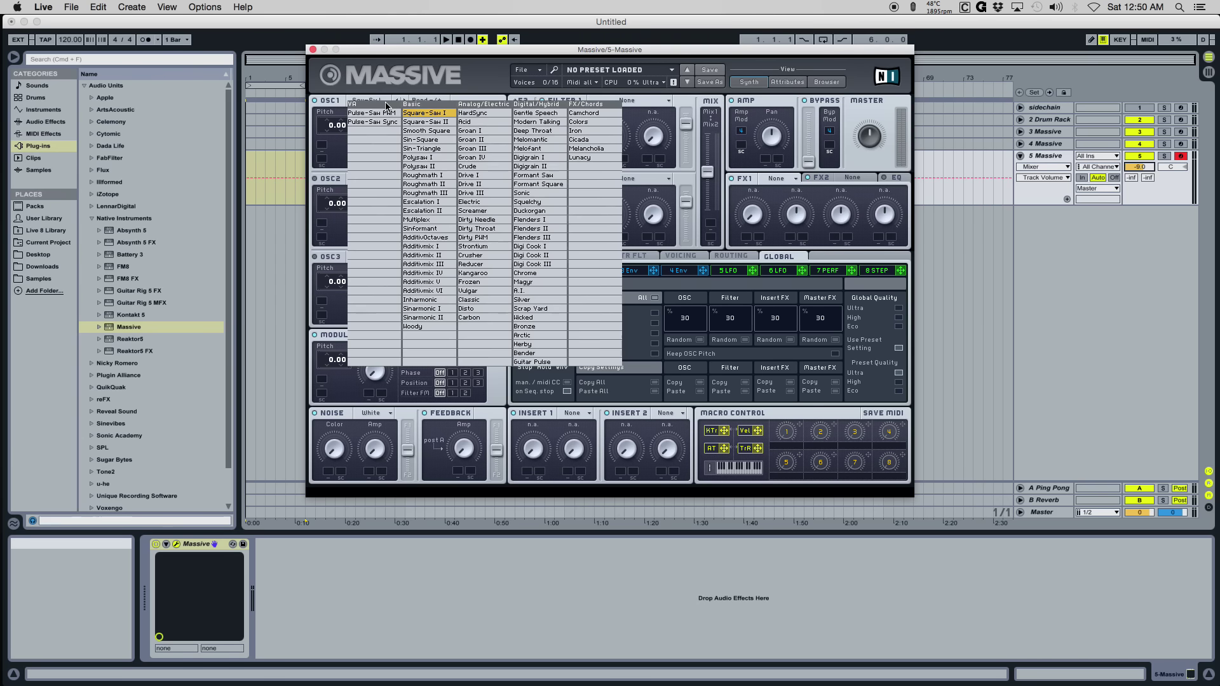
pyautogui.click(410, 102)
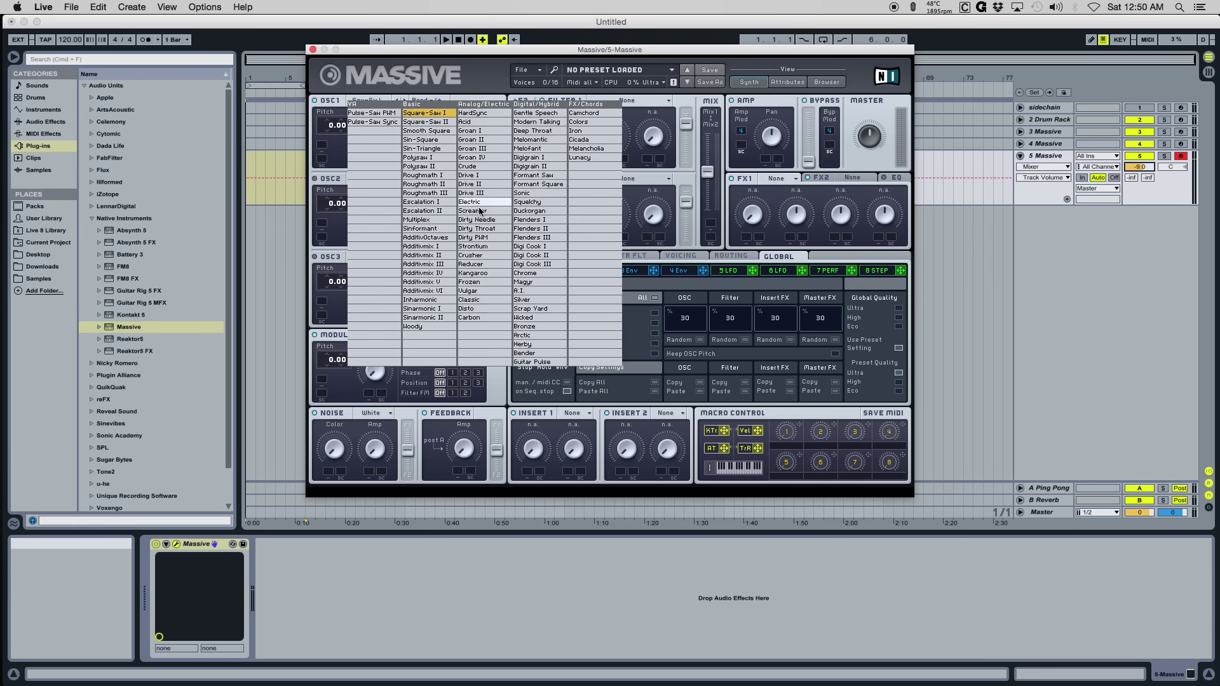
pyautogui.click(473, 246)
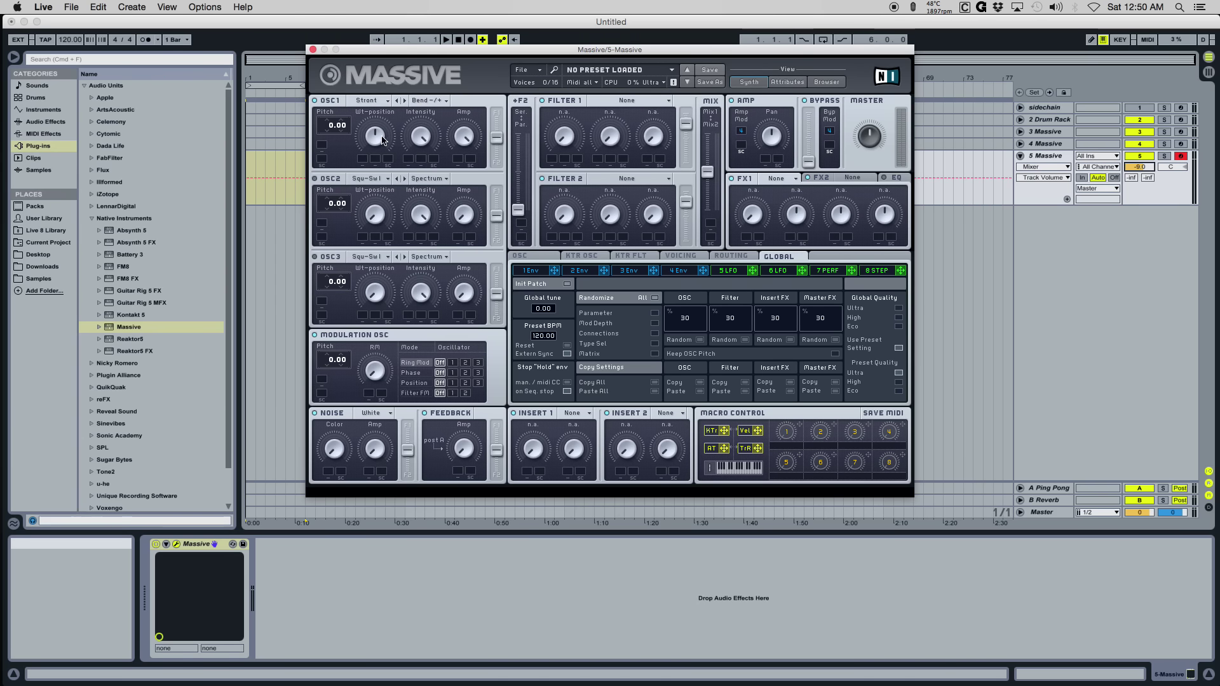
pyautogui.click(424, 149)
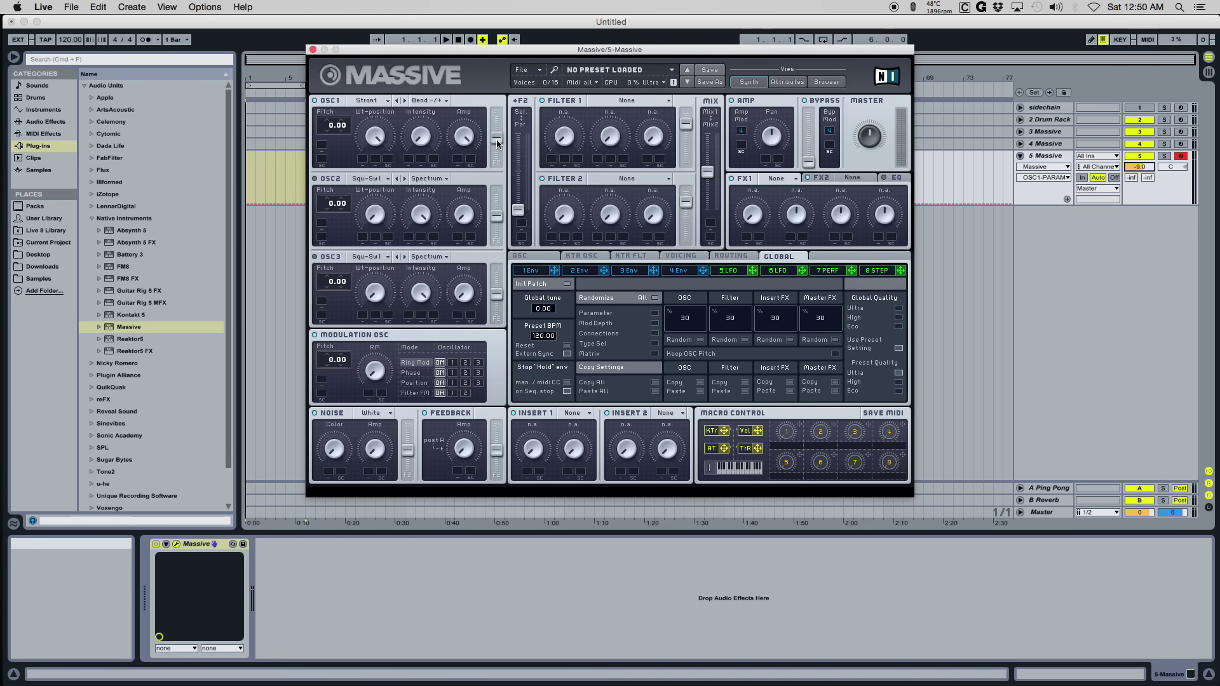
pyautogui.moveTo(498, 142); pyautogui.dragTo(498, 115)
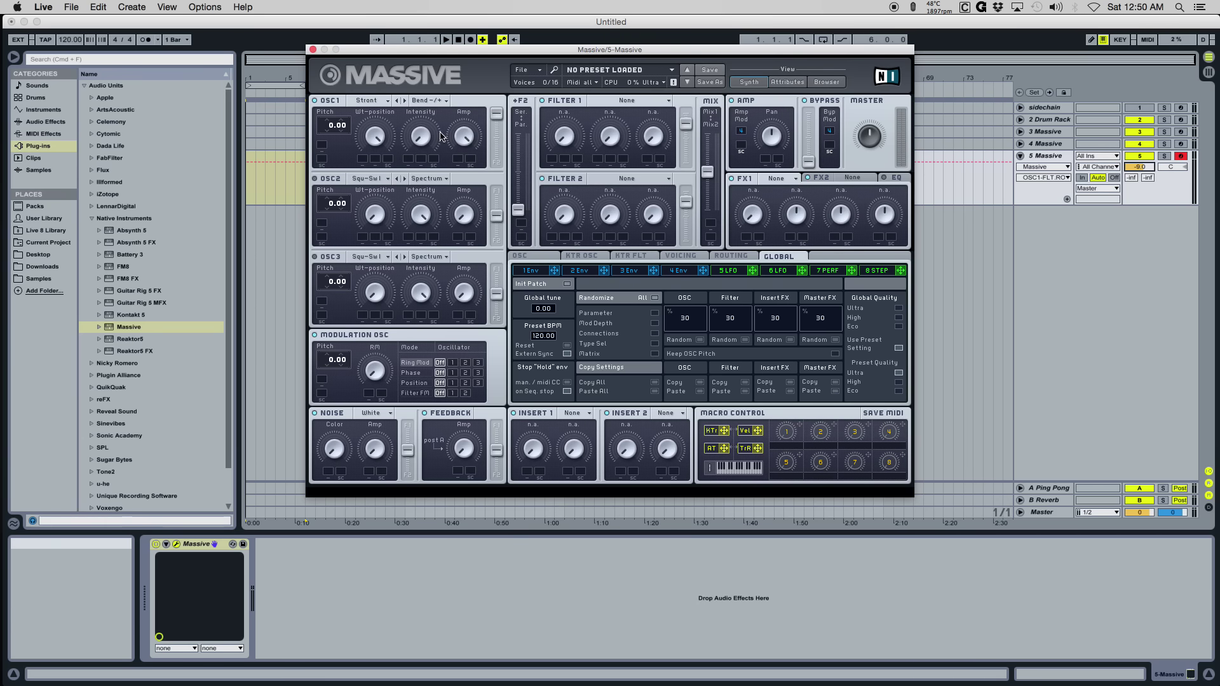
# Look through oscillator 1's wavetable list, keep Strontium, and switch its wavetable mode to Spectrum.
pyautogui.click(376, 103)
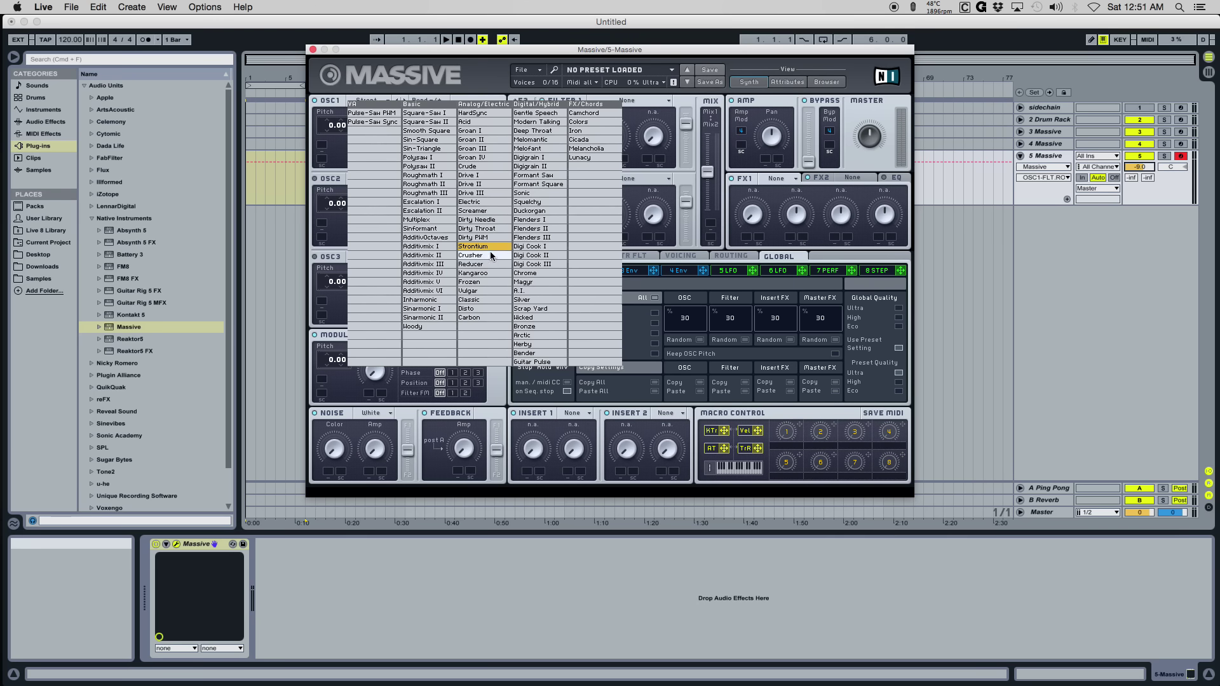
pyautogui.click(336, 224)
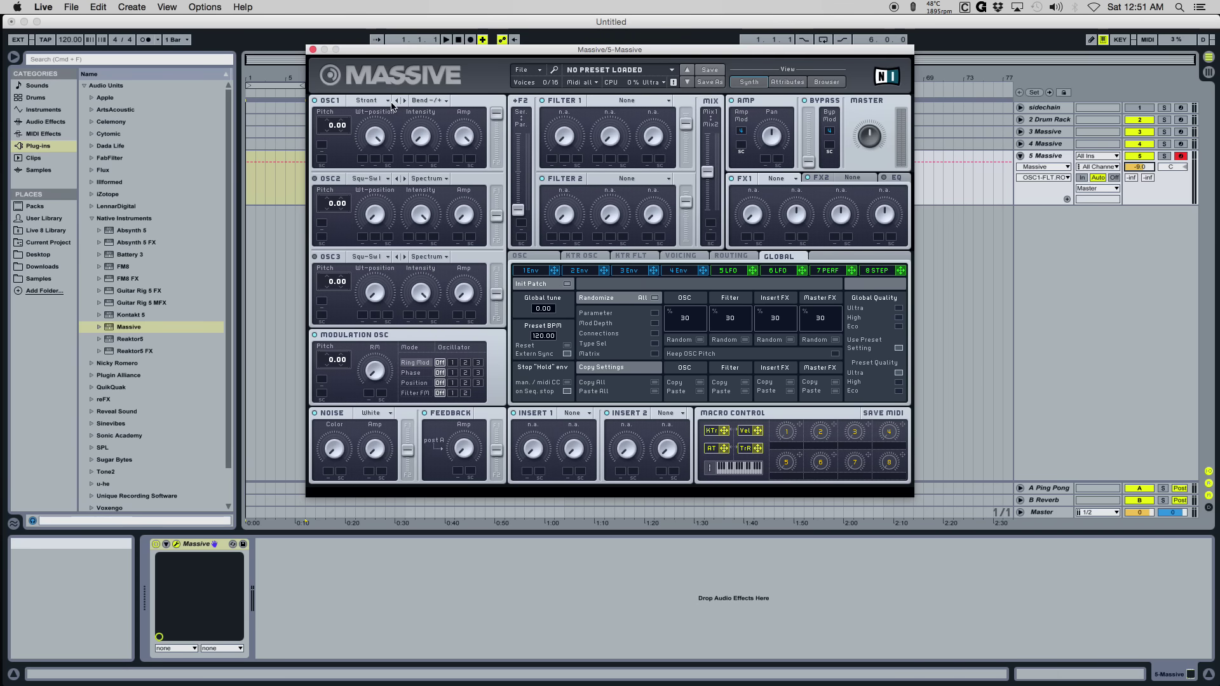
pyautogui.click(429, 100)
# Route the two filters in series, set the filter mix to Mix2, and raise both filter output levels.
pyautogui.click(685, 271)
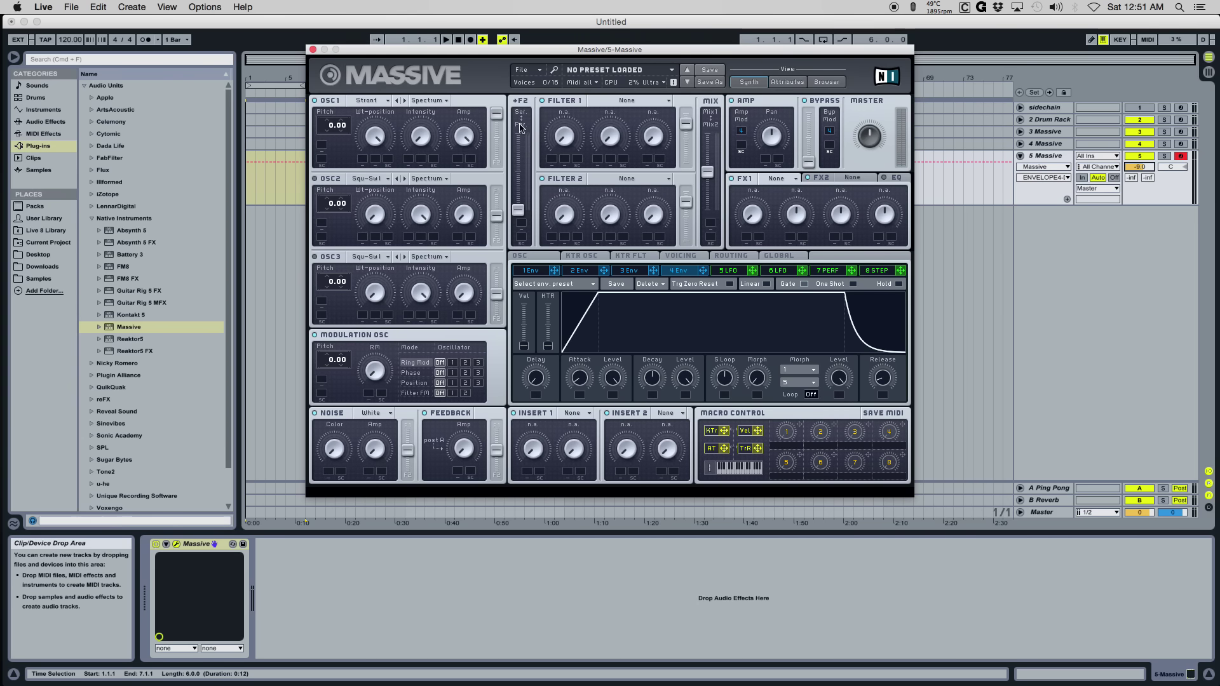
pyautogui.moveTo(518, 210); pyautogui.dragTo(518, 134)
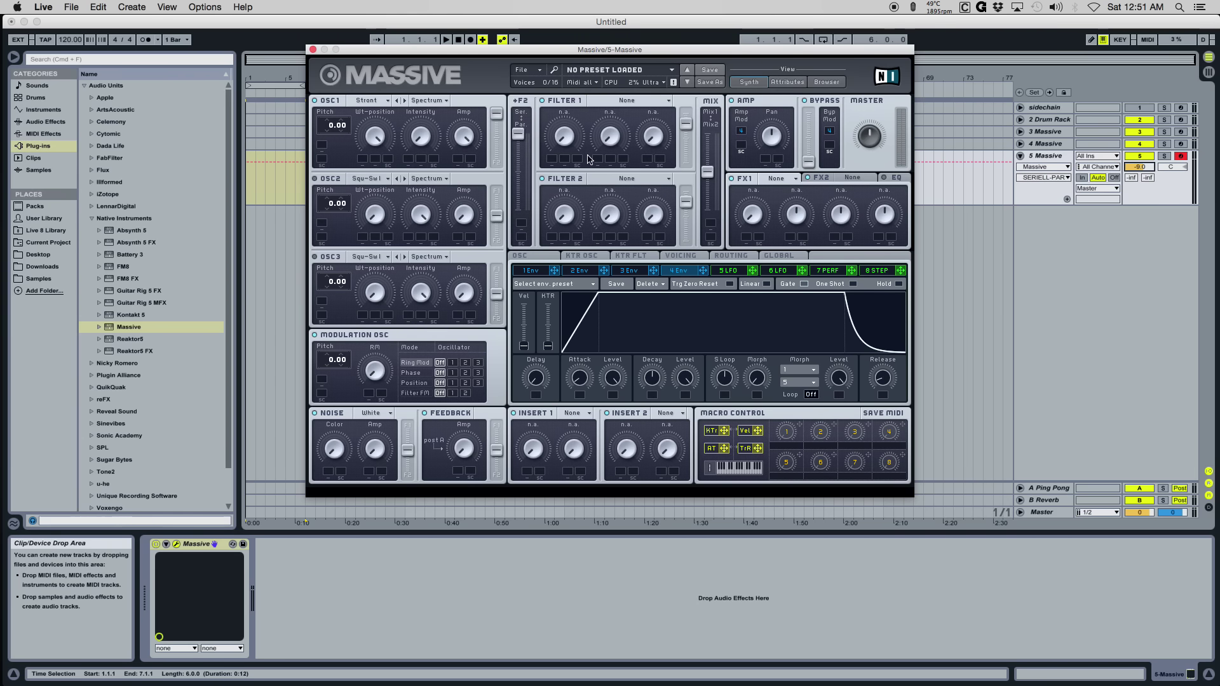
pyautogui.moveTo(712, 181); pyautogui.dragTo(690, 159)
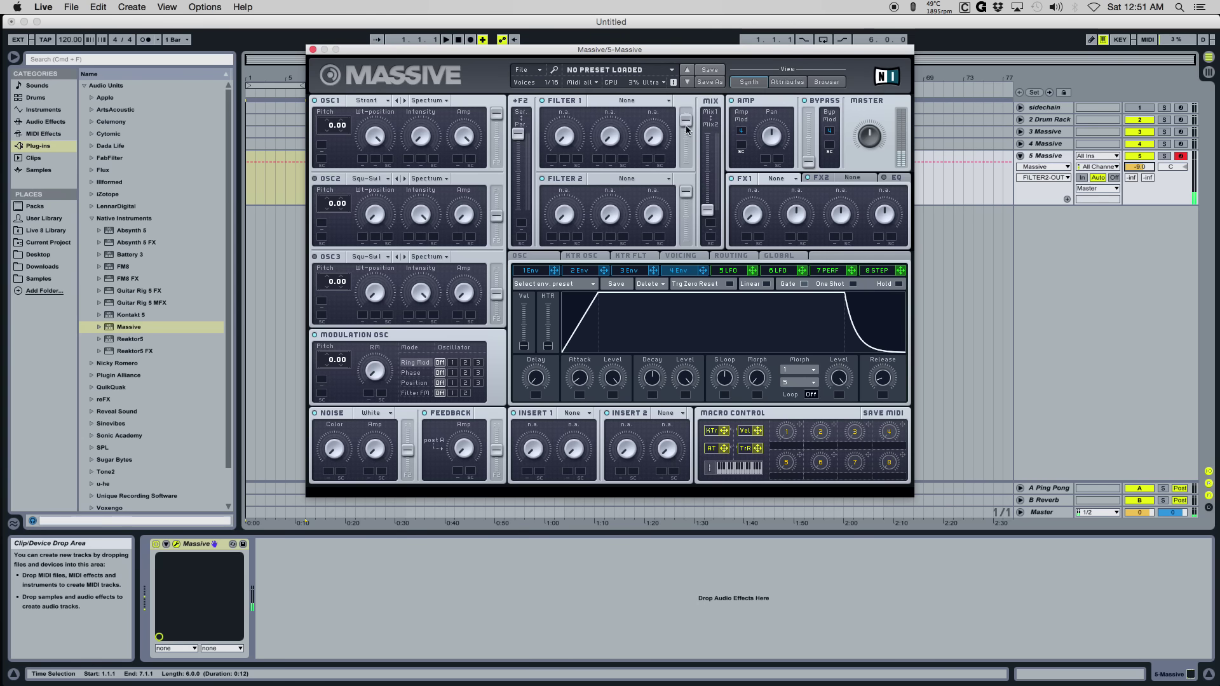
# Audition oscillator 1's Wt-position and Intensity in Spectrum mode, and set its wavetable mode to Bend -/+.
pyautogui.click(375, 136)
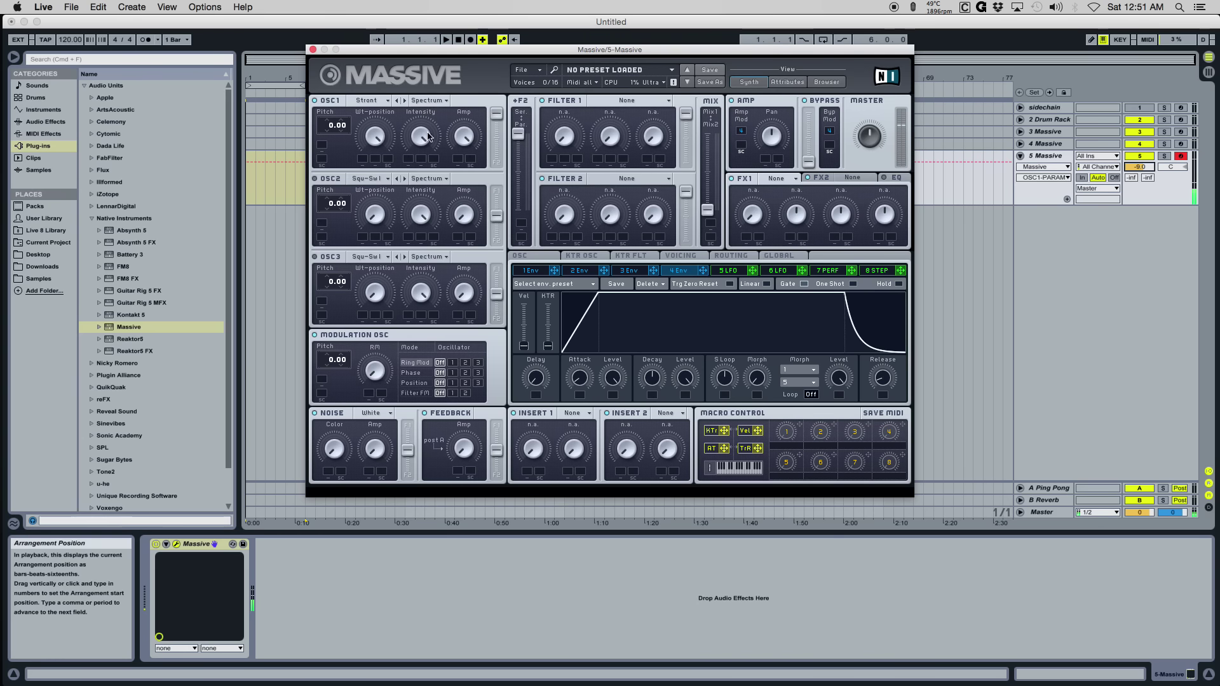
pyautogui.click(427, 101)
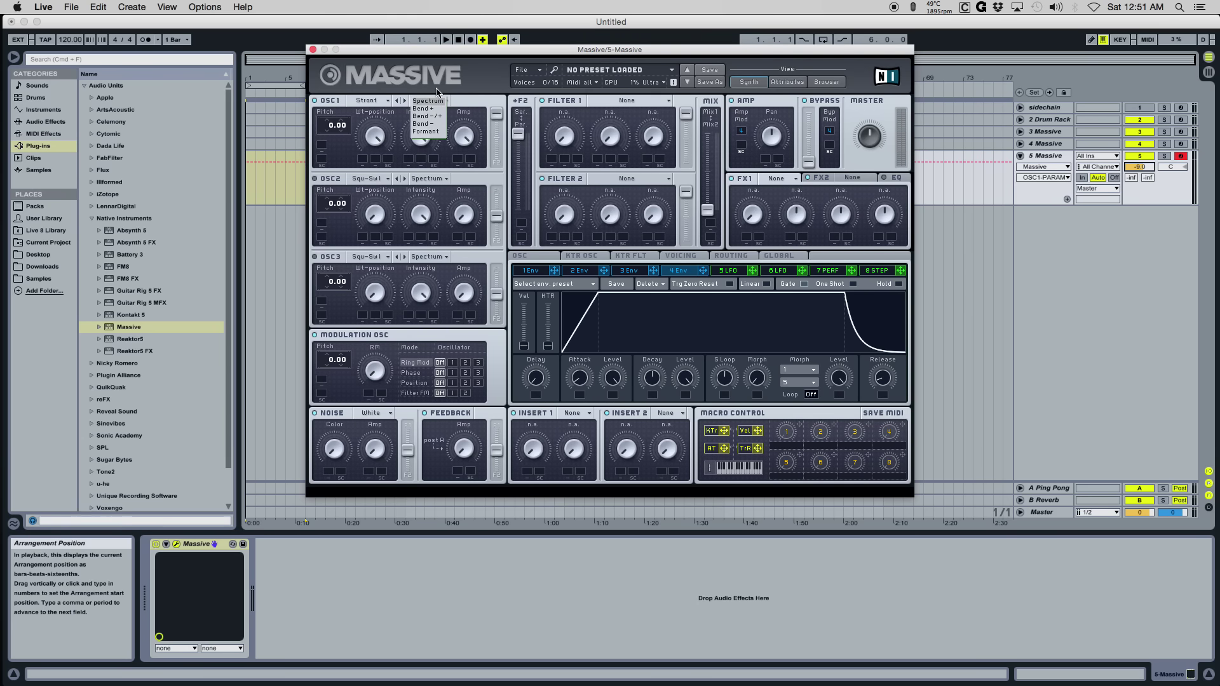
pyautogui.click(443, 89)
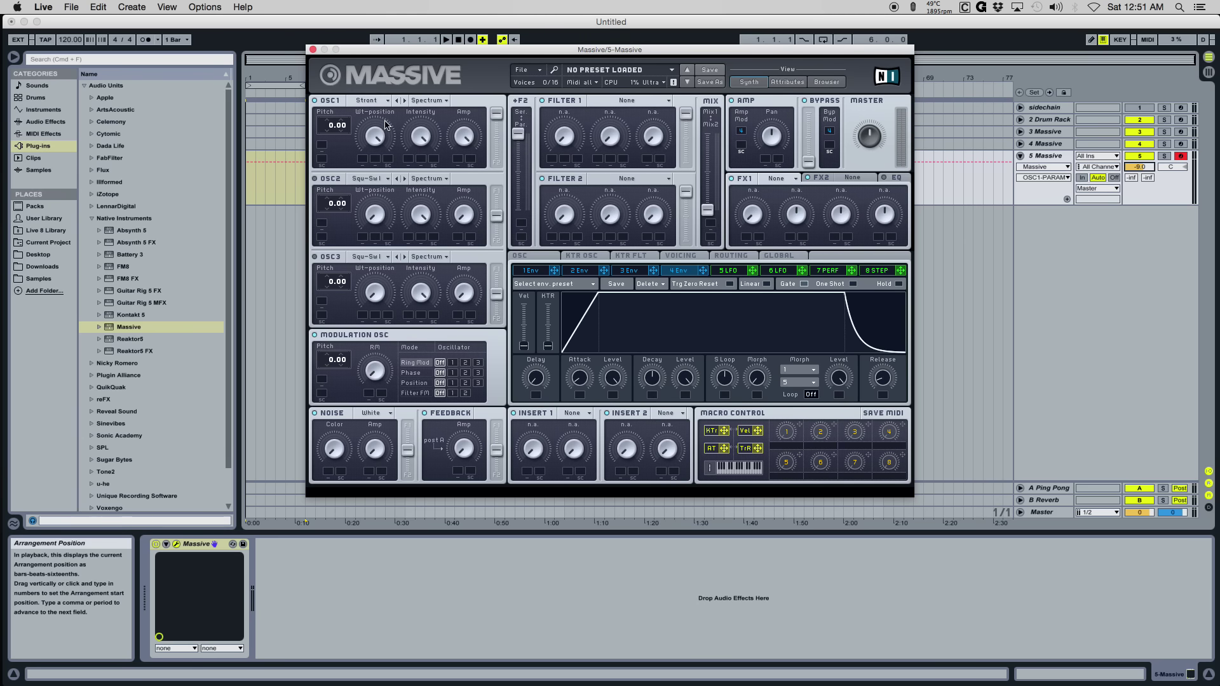
pyautogui.moveTo(379, 137); pyautogui.dragTo(402, 127)
pyautogui.click(427, 139)
pyautogui.click(430, 101)
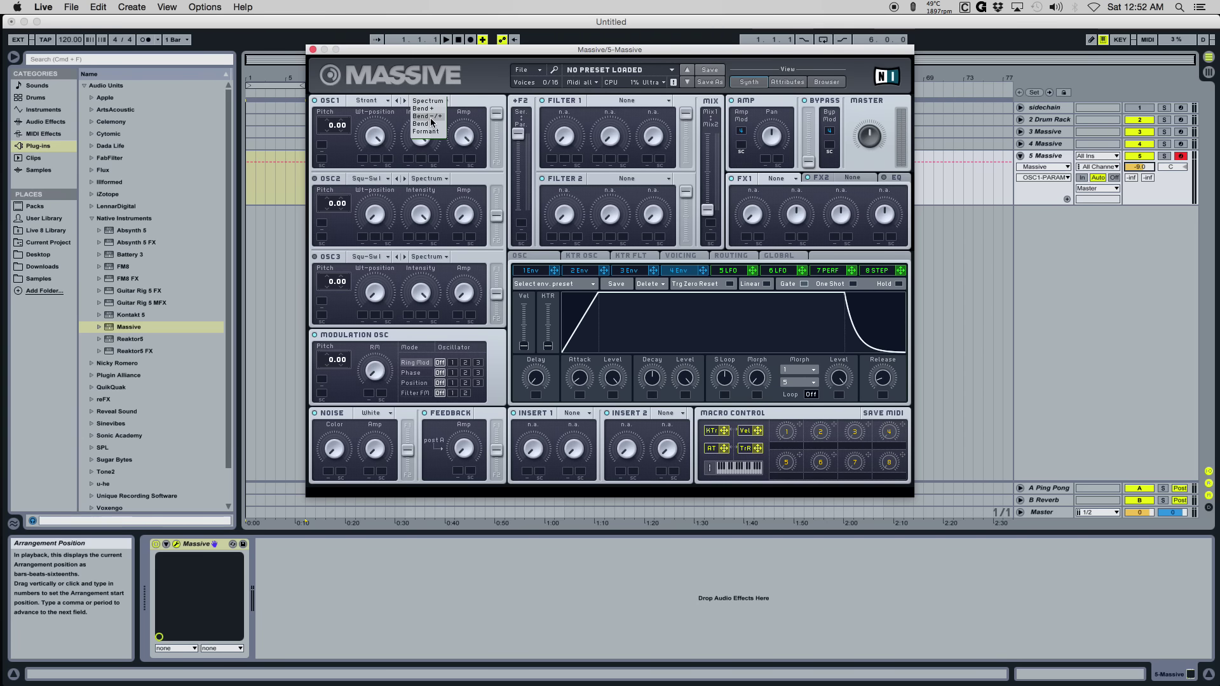
pyautogui.click(430, 117)
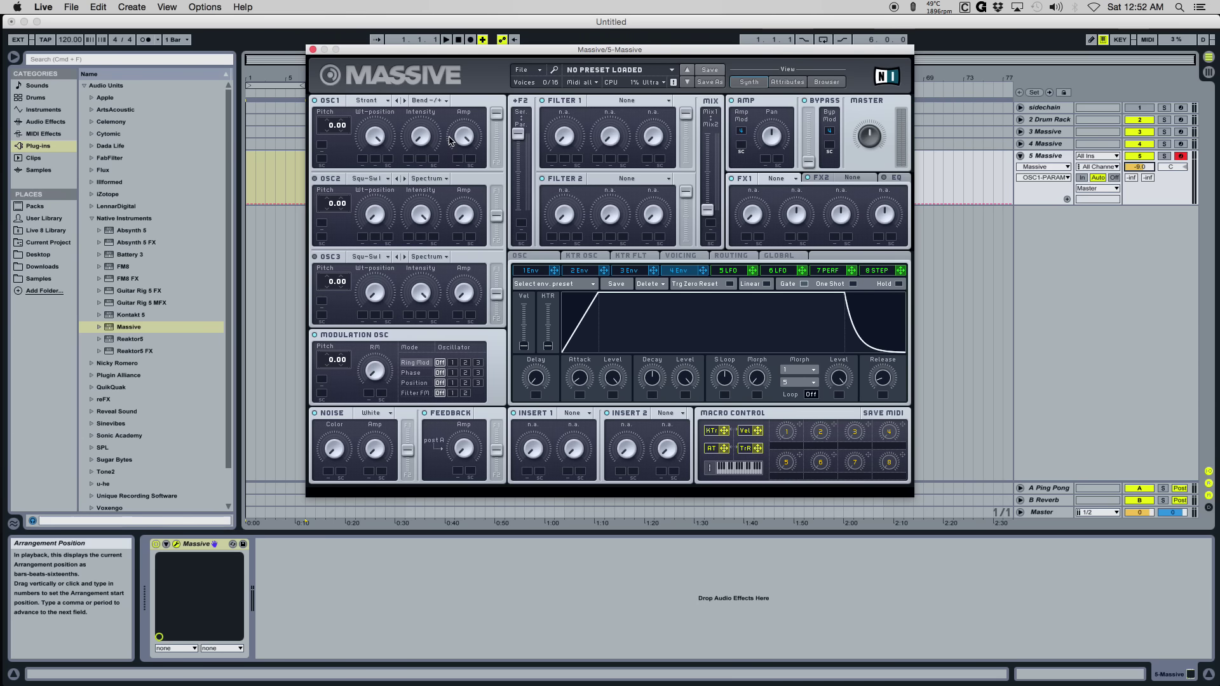
# Sweep oscillator 1's Wt-position down and back to maximum in Bend -/+ mode, and audition its Intensity.
pyautogui.click(378, 142)
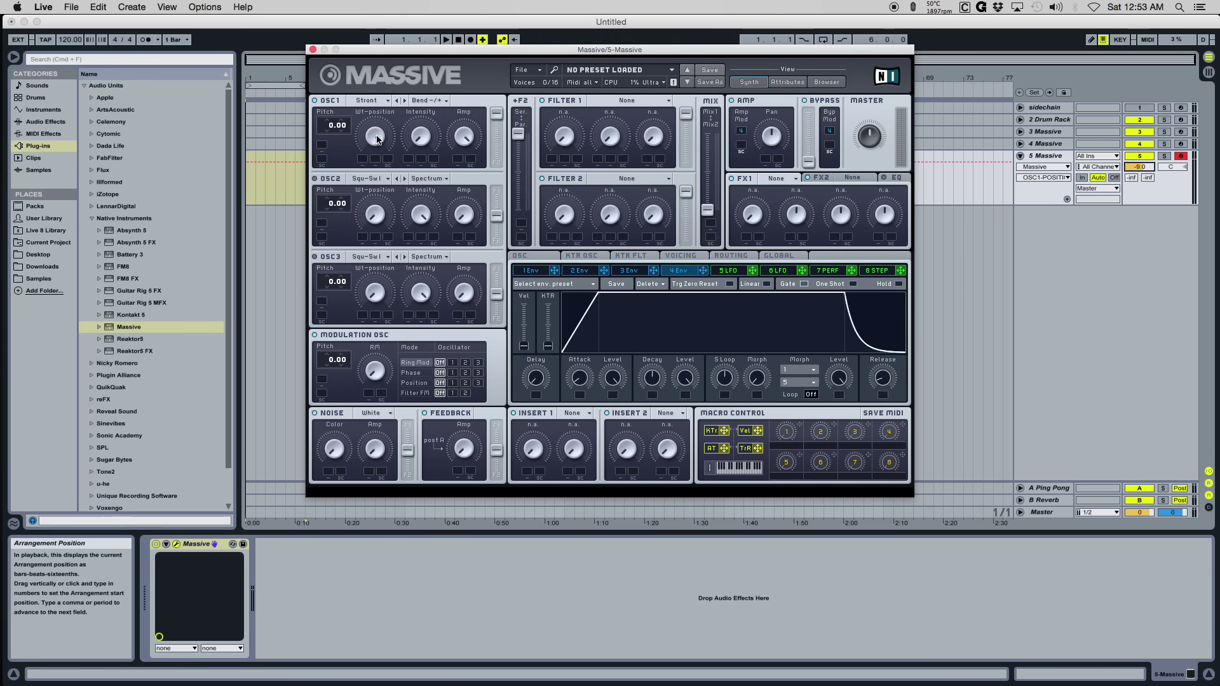
pyautogui.moveTo(378, 136)
pyautogui.mouseDown()
pyautogui.moveTo(373, 240)
pyautogui.moveTo(372, 123)
pyautogui.mouseUp()
pyautogui.moveTo(375, 137)
pyautogui.mouseDown()
pyautogui.moveTo(375, 219)
pyautogui.moveTo(386, 141)
pyautogui.moveTo(378, 157)
pyautogui.moveTo(375, 144)
pyautogui.mouseUp()
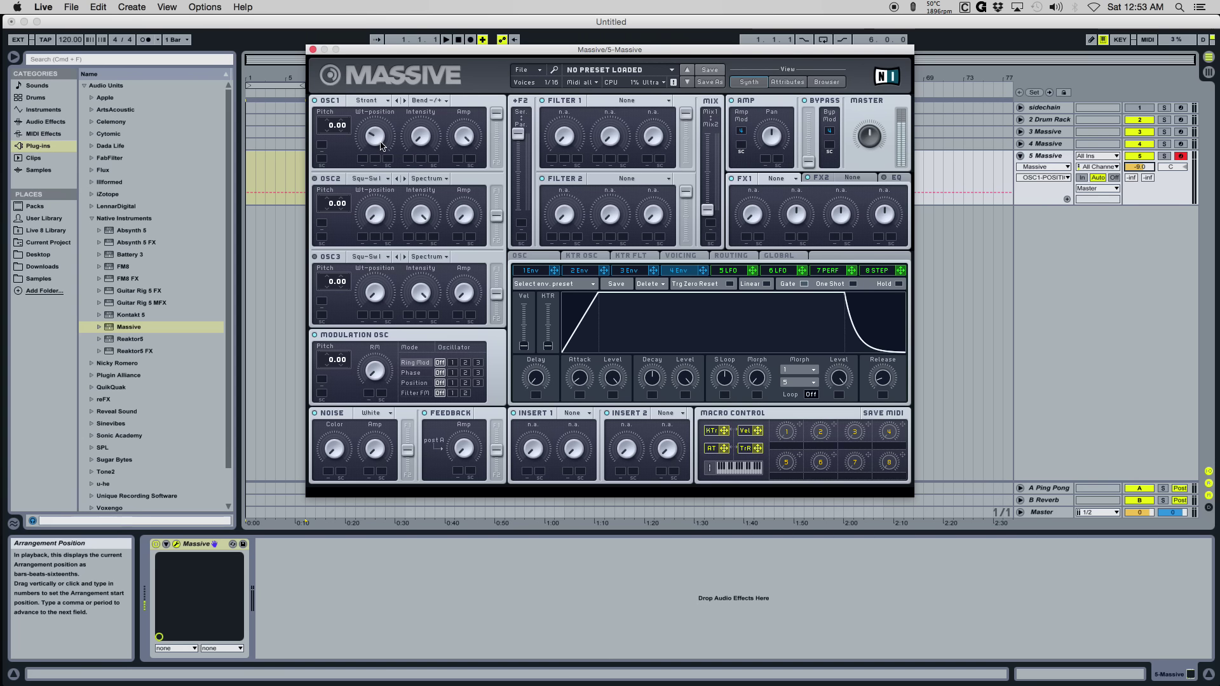
pyautogui.moveTo(382, 145); pyautogui.dragTo(379, 58)
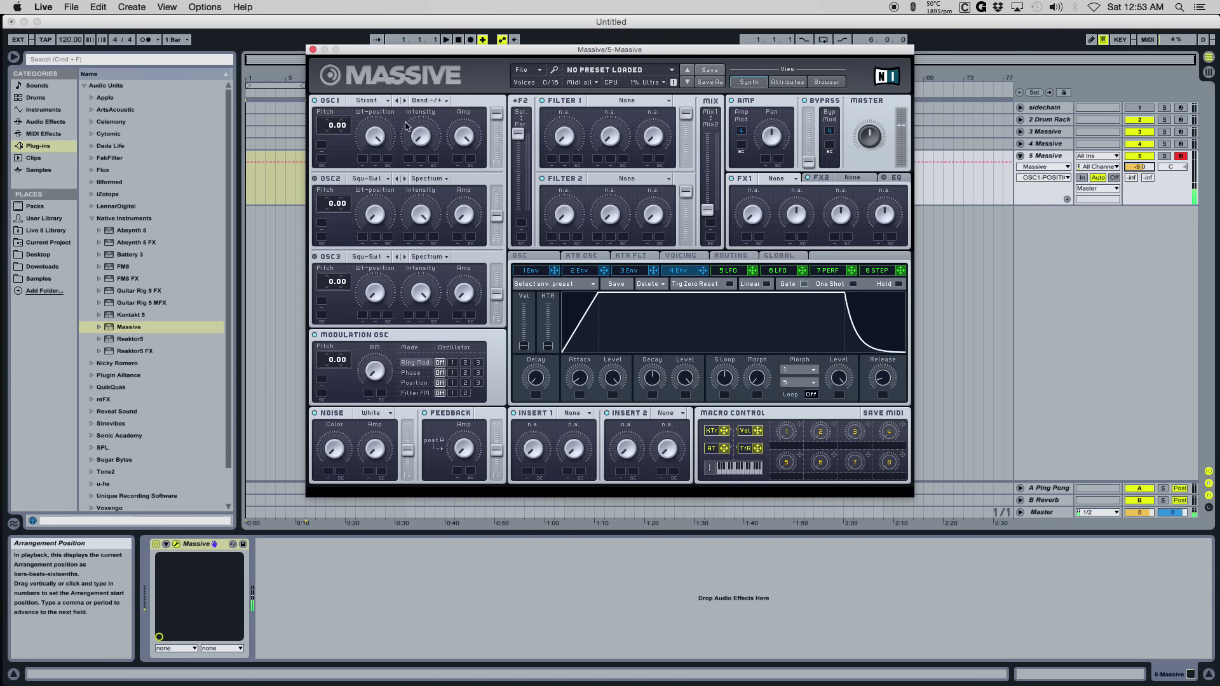
pyautogui.click(422, 141)
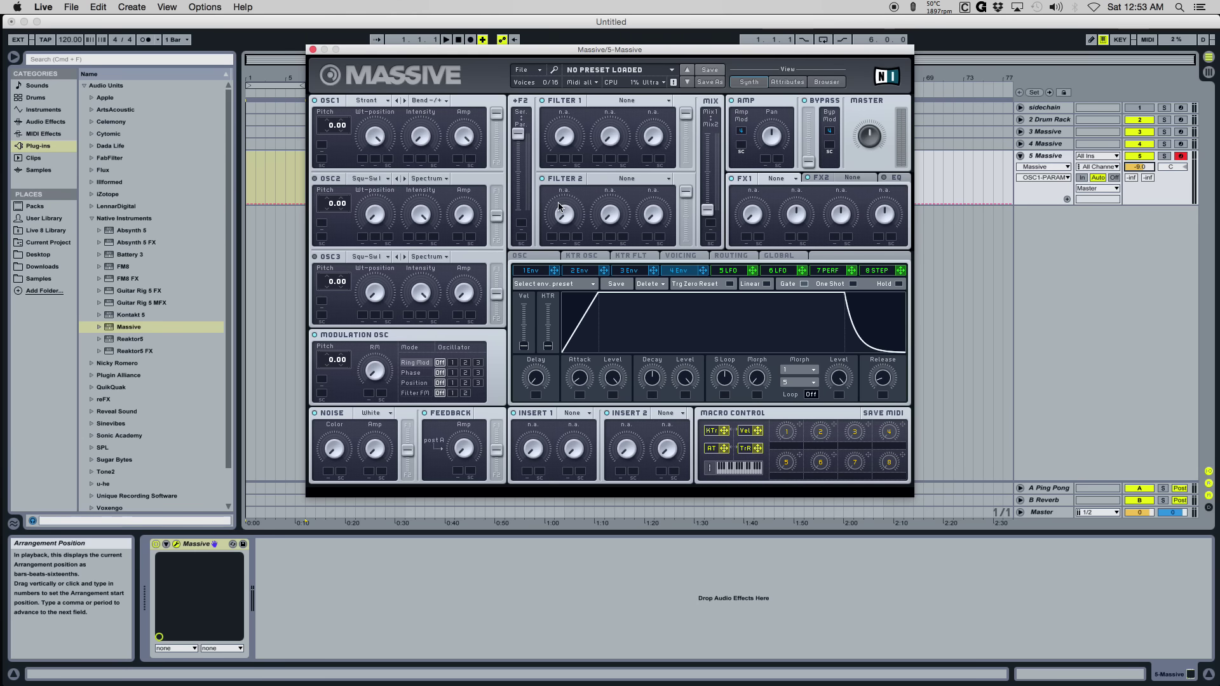
# Set the unisono voices to 4 in the voicing settings, compare with fewer voices, and return the master volume to its middle position.
pyautogui.moveTo(559, 50); pyautogui.dragTo(521, 47)
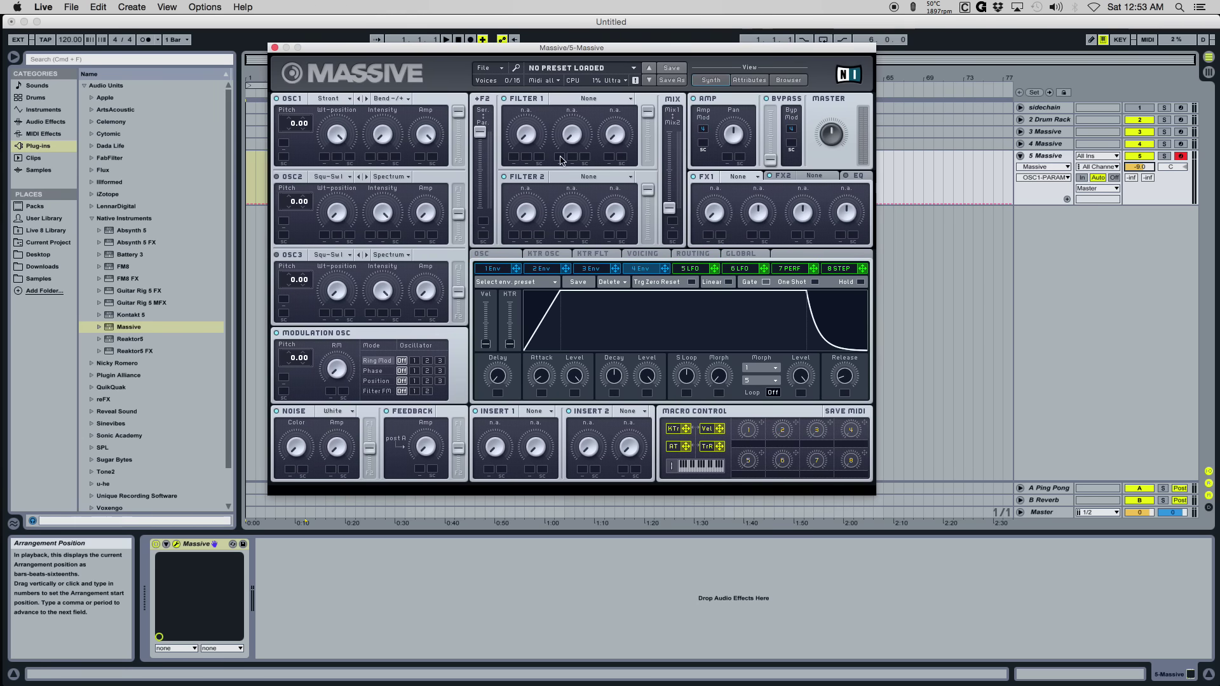
pyautogui.click(647, 254)
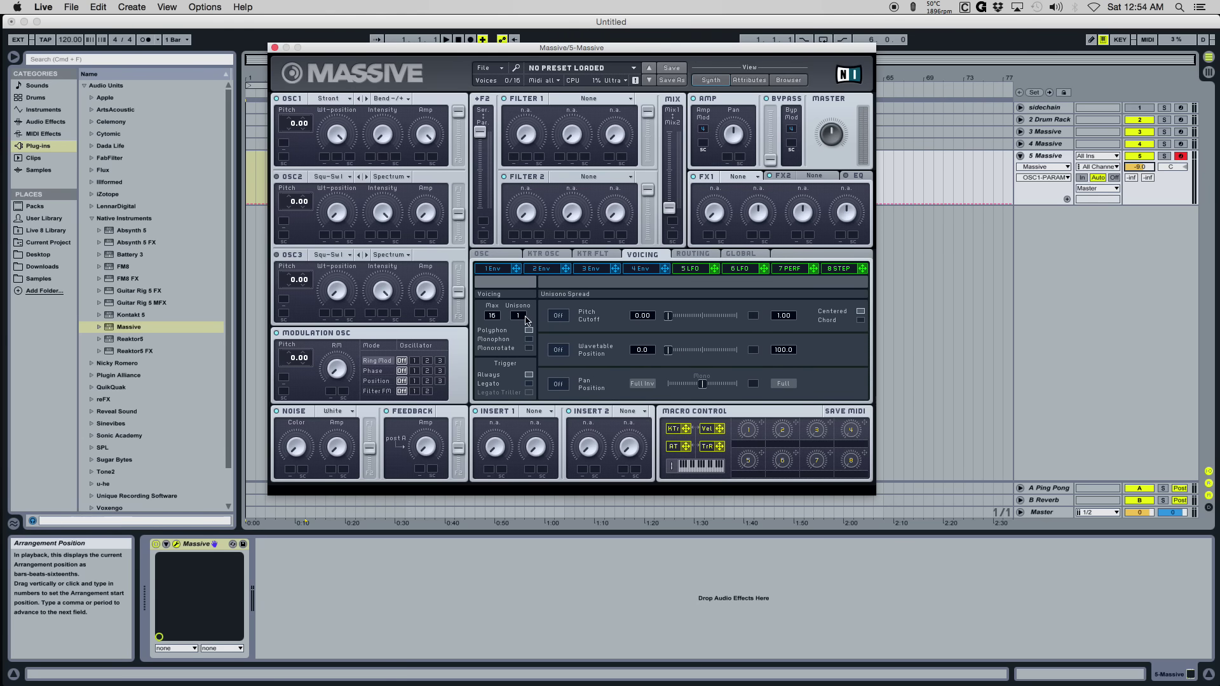
pyautogui.moveTo(525, 314); pyautogui.dragTo(525, 311)
pyautogui.moveTo(836, 151); pyautogui.dragTo(837, 139)
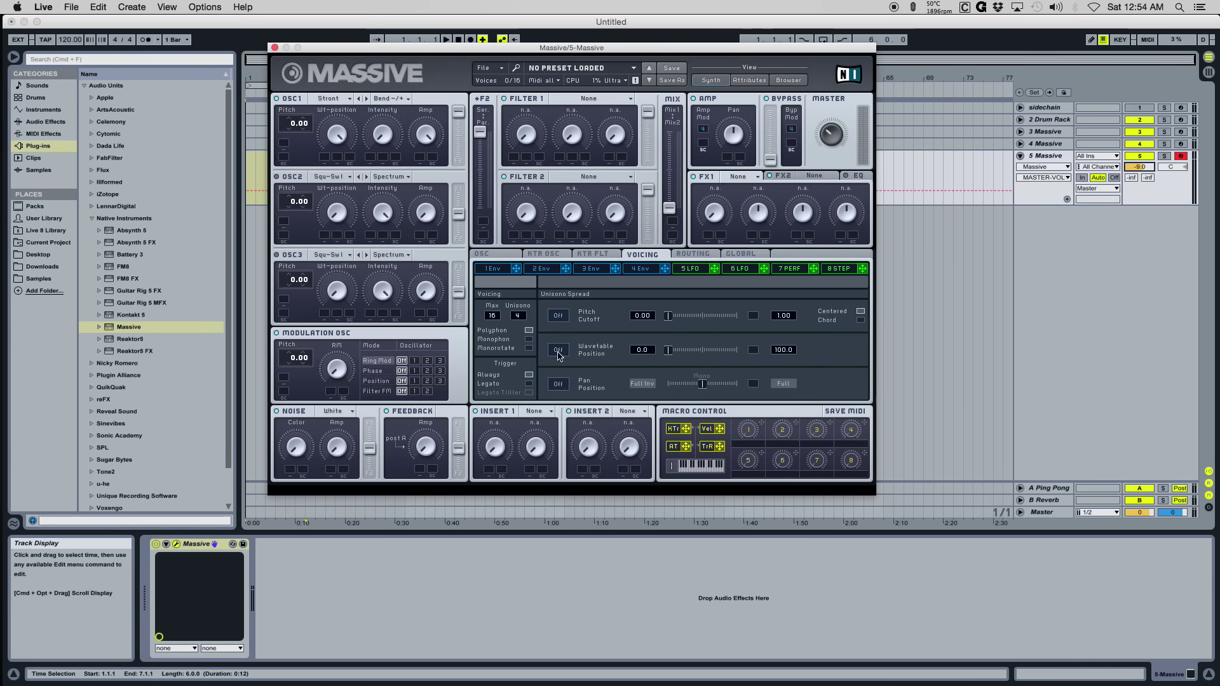
pyautogui.moveTo(518, 315); pyautogui.dragTo(519, 343)
pyautogui.moveTo(838, 136); pyautogui.dragTo(836, 112)
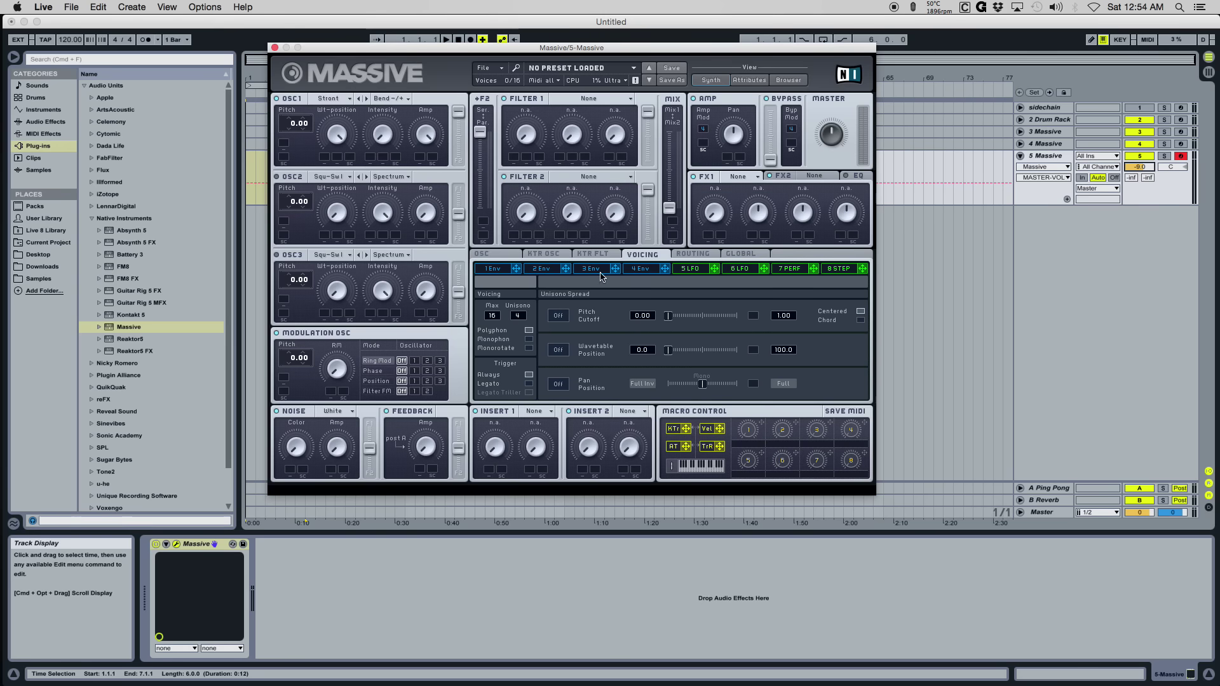
pyautogui.click(502, 254)
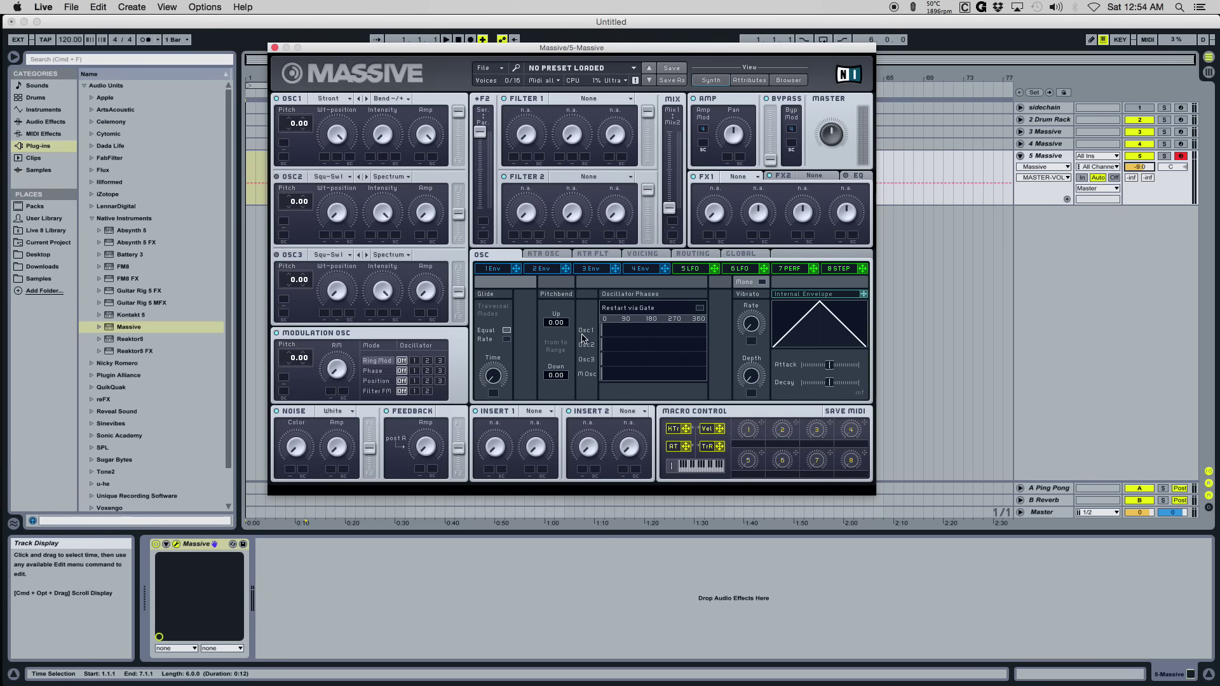
pyautogui.click(641, 254)
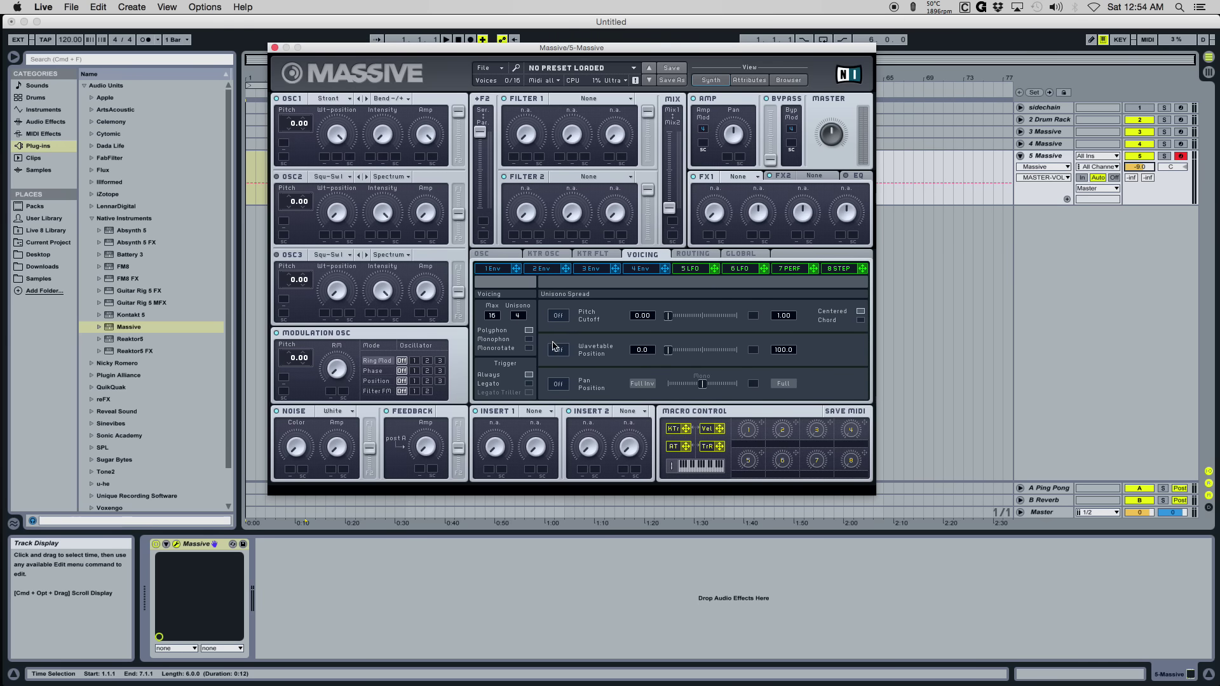
# Audition oscillator 1's Wt-position and set the filter routing fader roughly midway between serial and parallel.
pyautogui.click(498, 255)
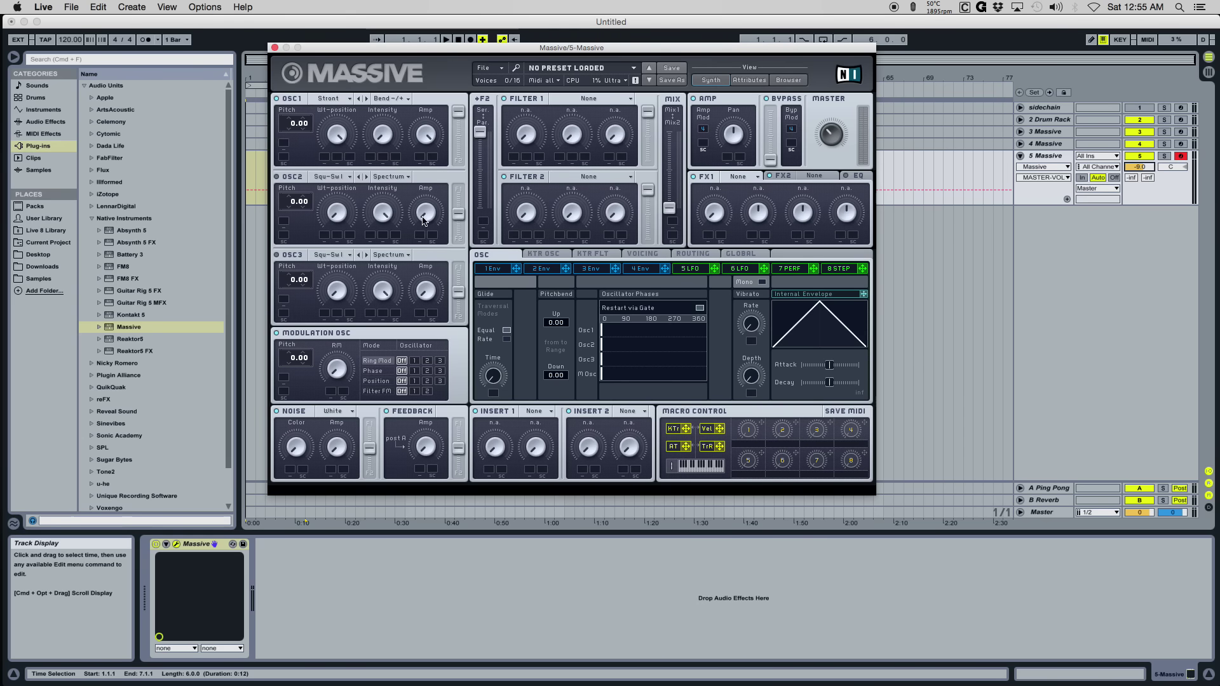
pyautogui.click(339, 131)
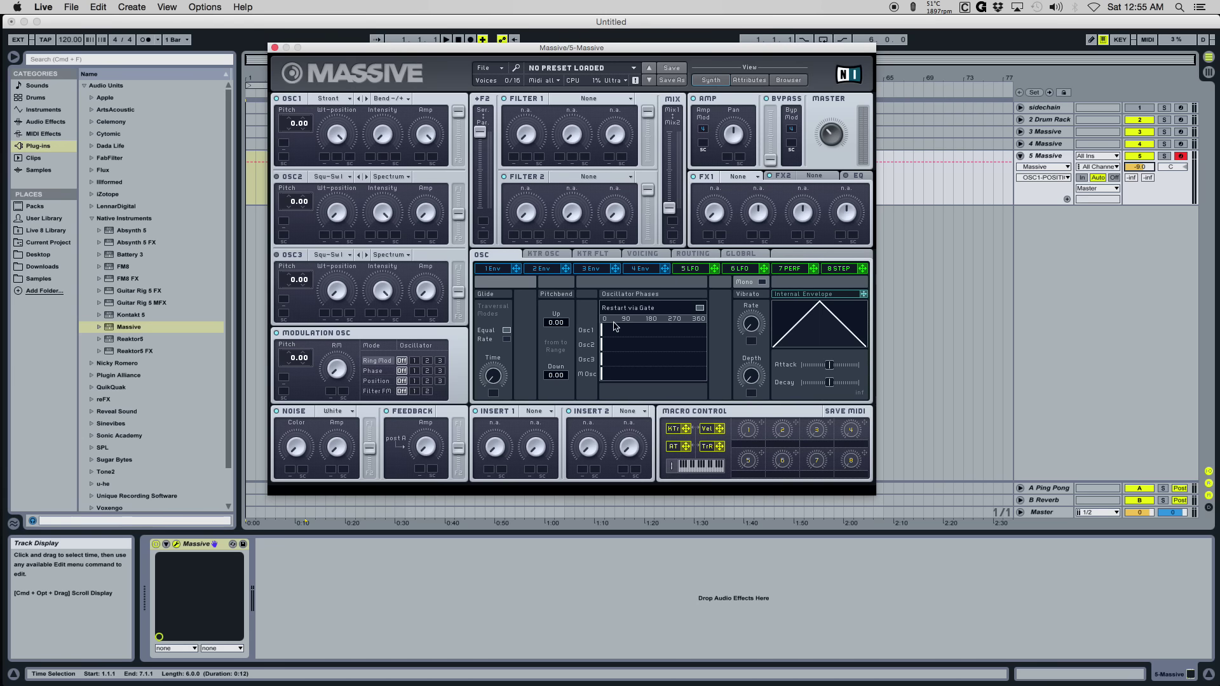
pyautogui.click(647, 254)
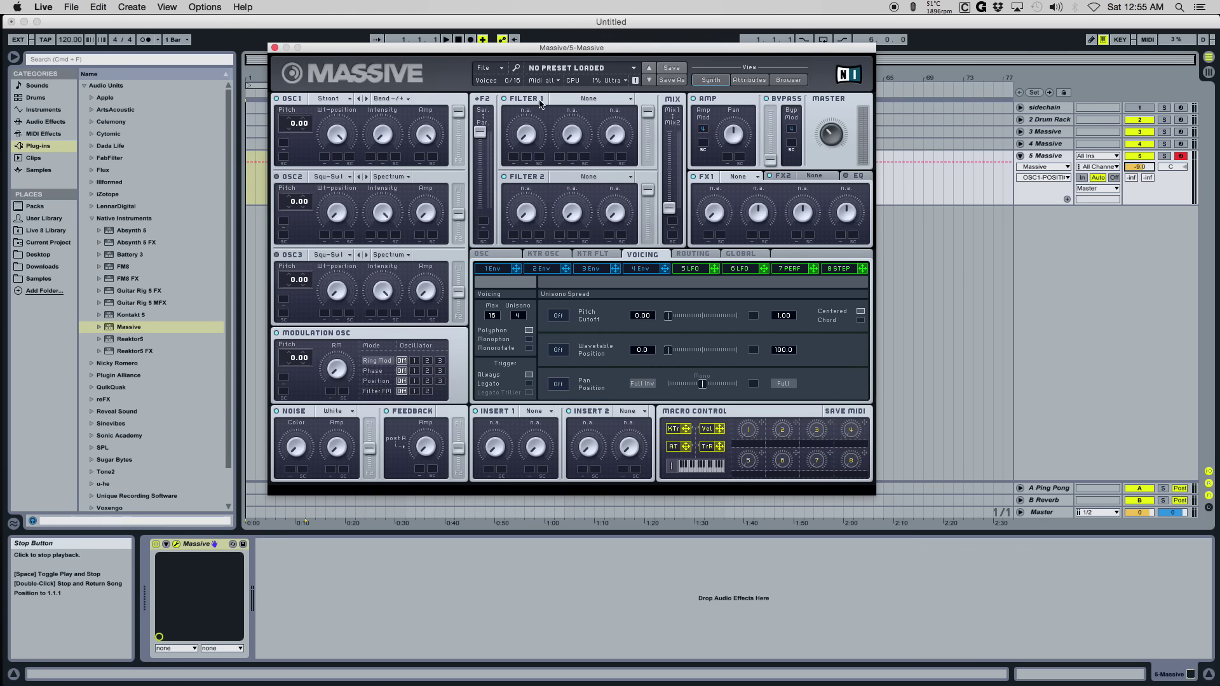
pyautogui.moveTo(481, 134); pyautogui.dragTo(481, 170)
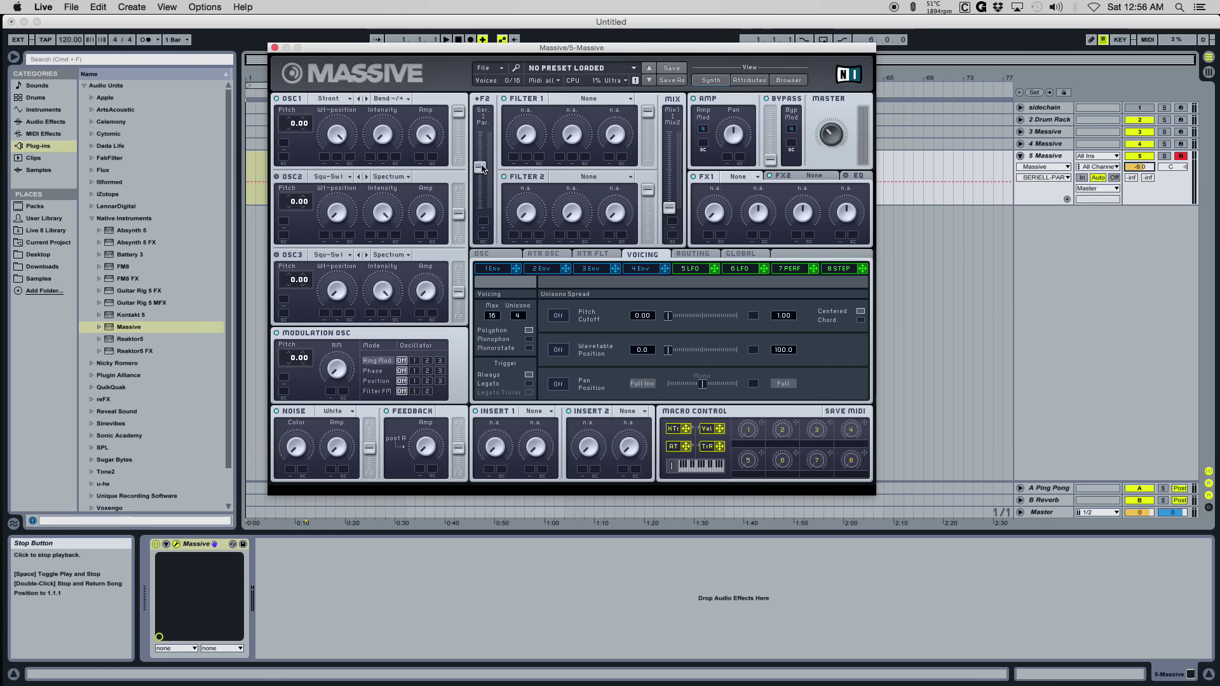
# Load Classic Tube in FX1, set its Dry/Wet just below halfway, and audition it with oscillator 1's Wt-position.
pyautogui.click(741, 177)
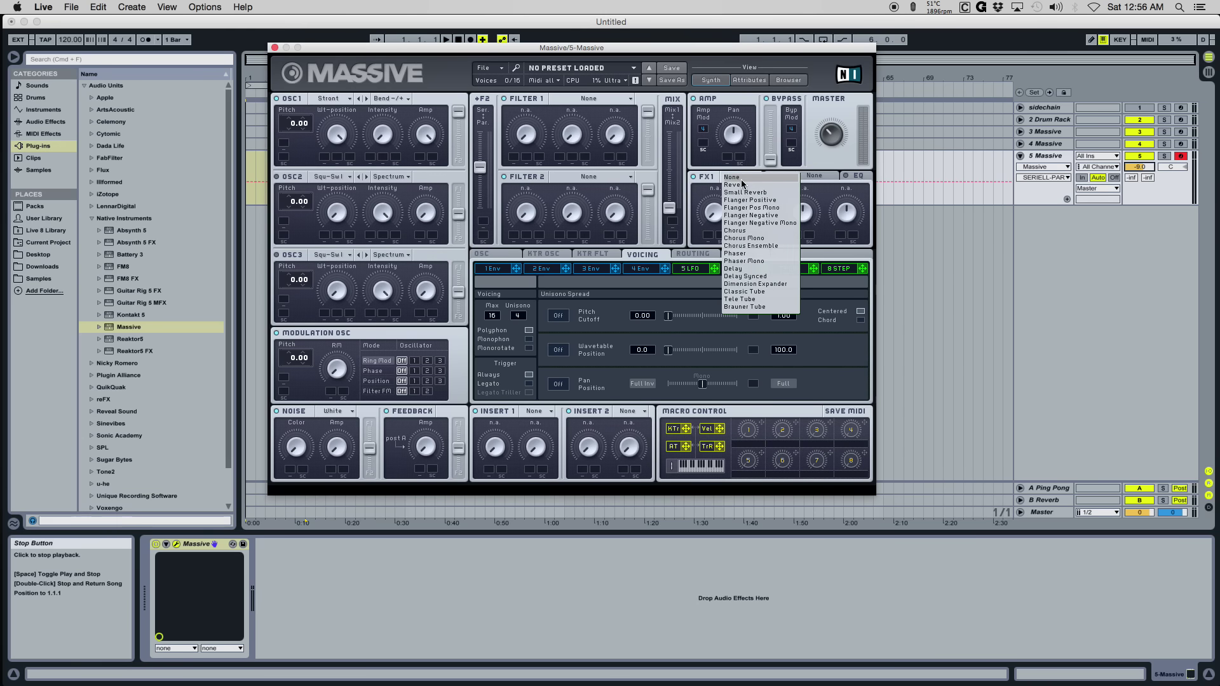
pyautogui.click(745, 293)
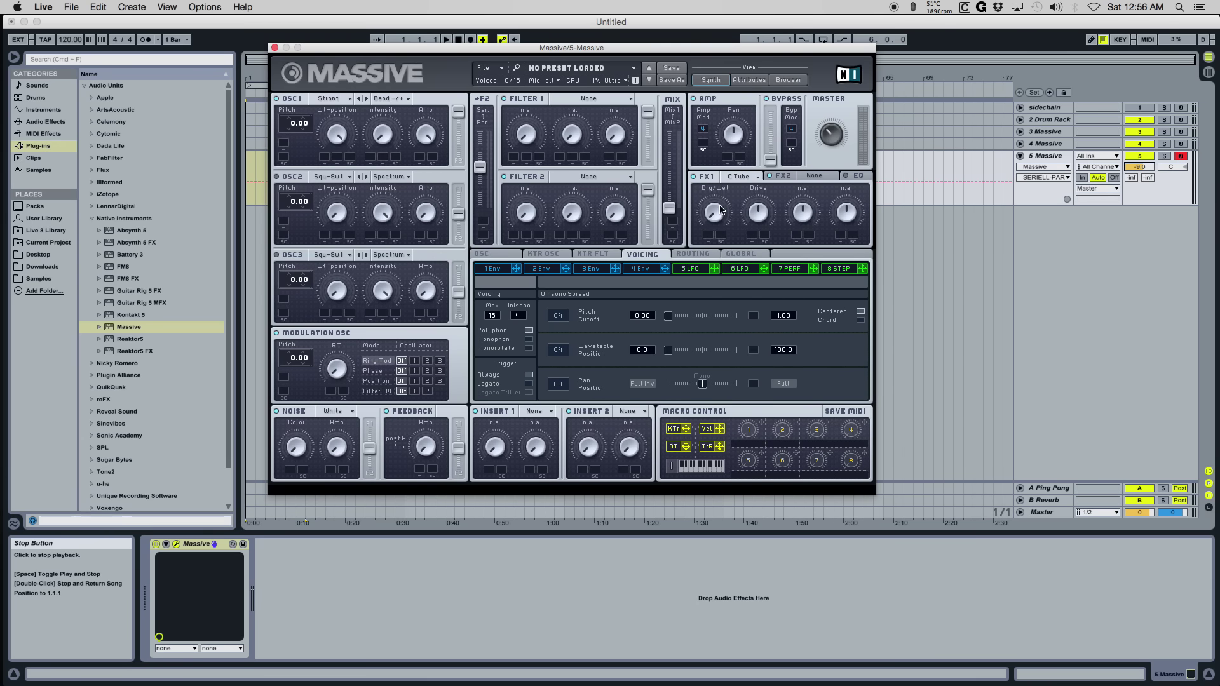
pyautogui.click(742, 174)
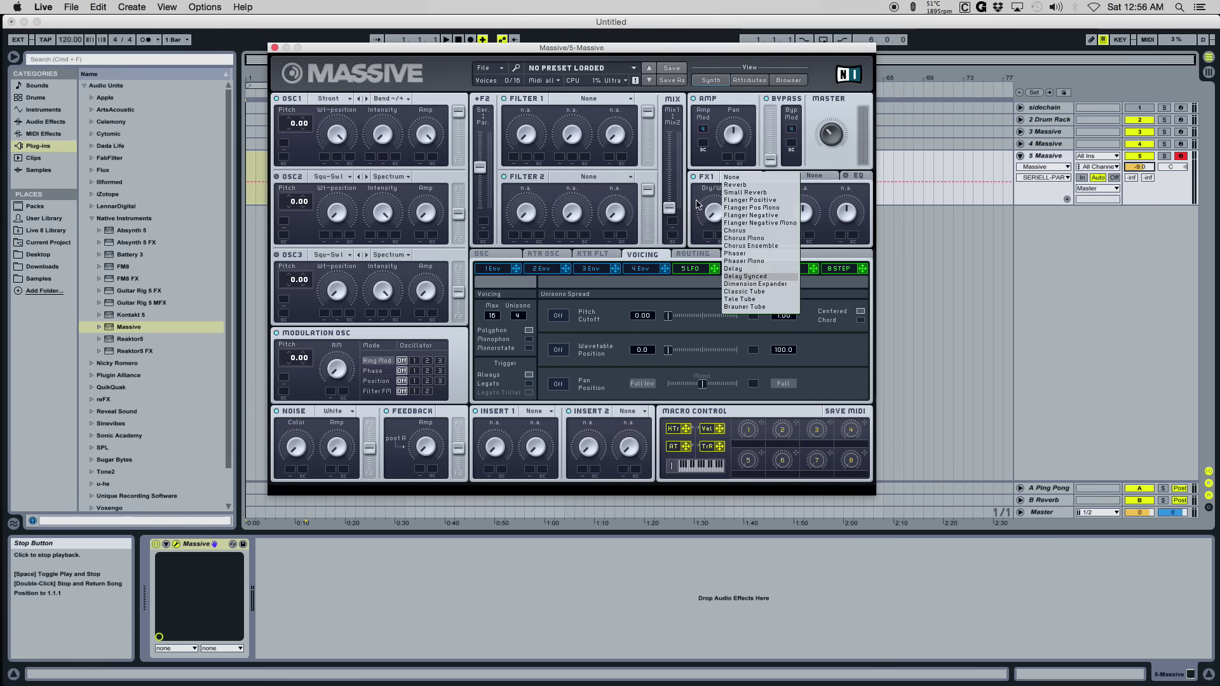
pyautogui.click(697, 204)
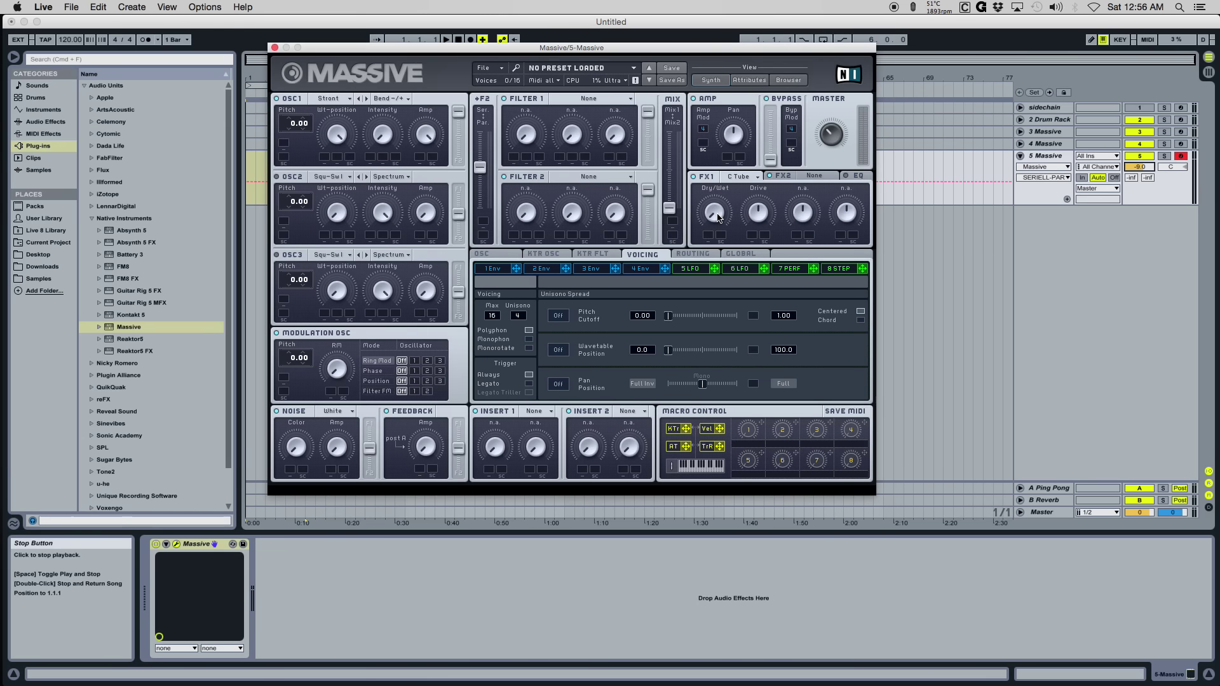
pyautogui.click(716, 216)
pyautogui.moveTo(714, 213); pyautogui.dragTo(718, 214)
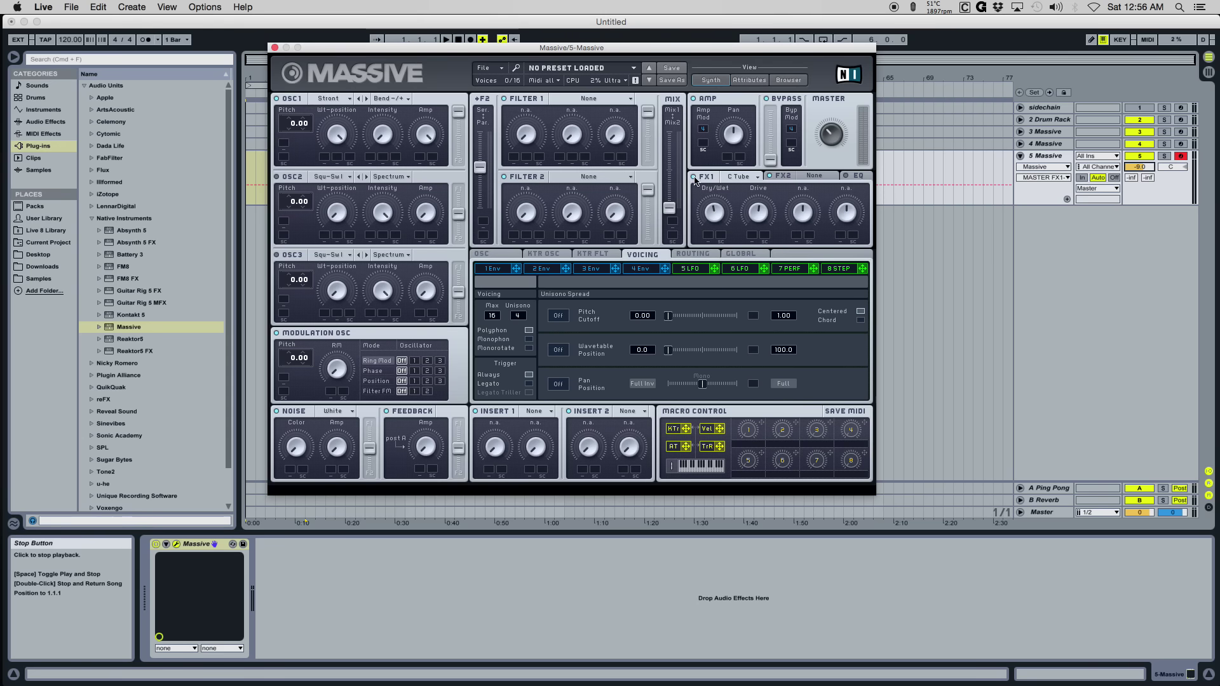
pyautogui.click(337, 135)
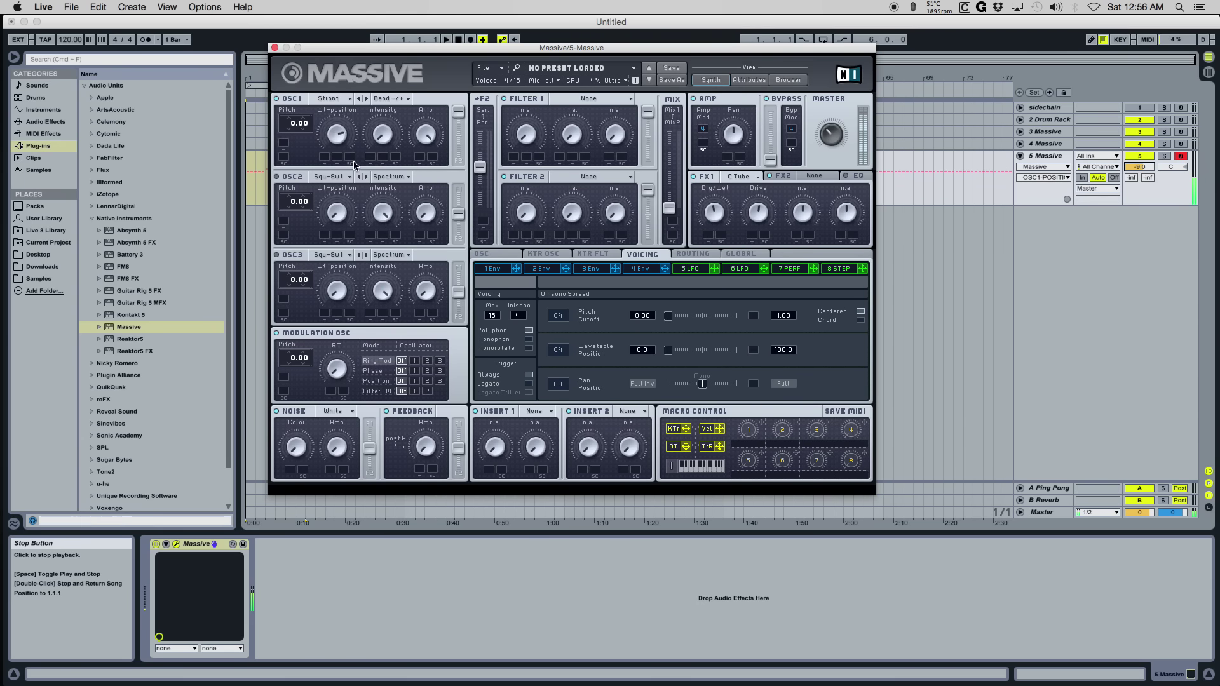
pyautogui.click(727, 221)
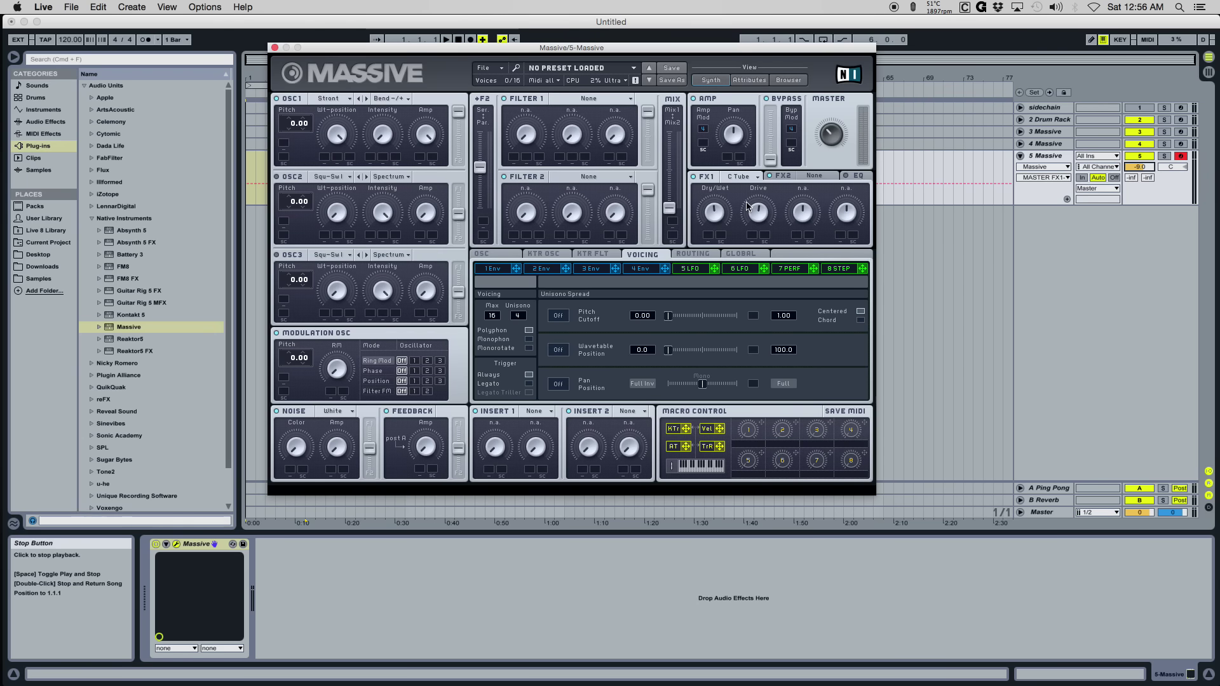
# Load Dimension Expander in FX2, lower its Size and Dry/Wet to roughly a third, and play a test note.
pyautogui.click(786, 179)
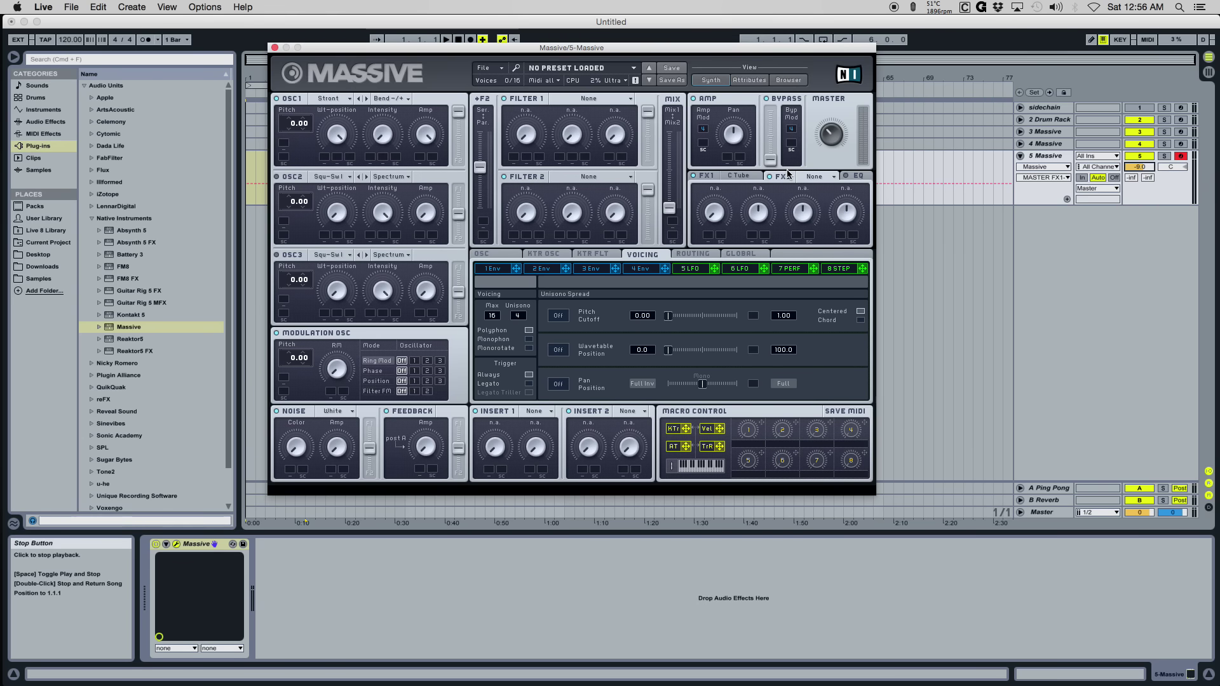
pyautogui.click(810, 178)
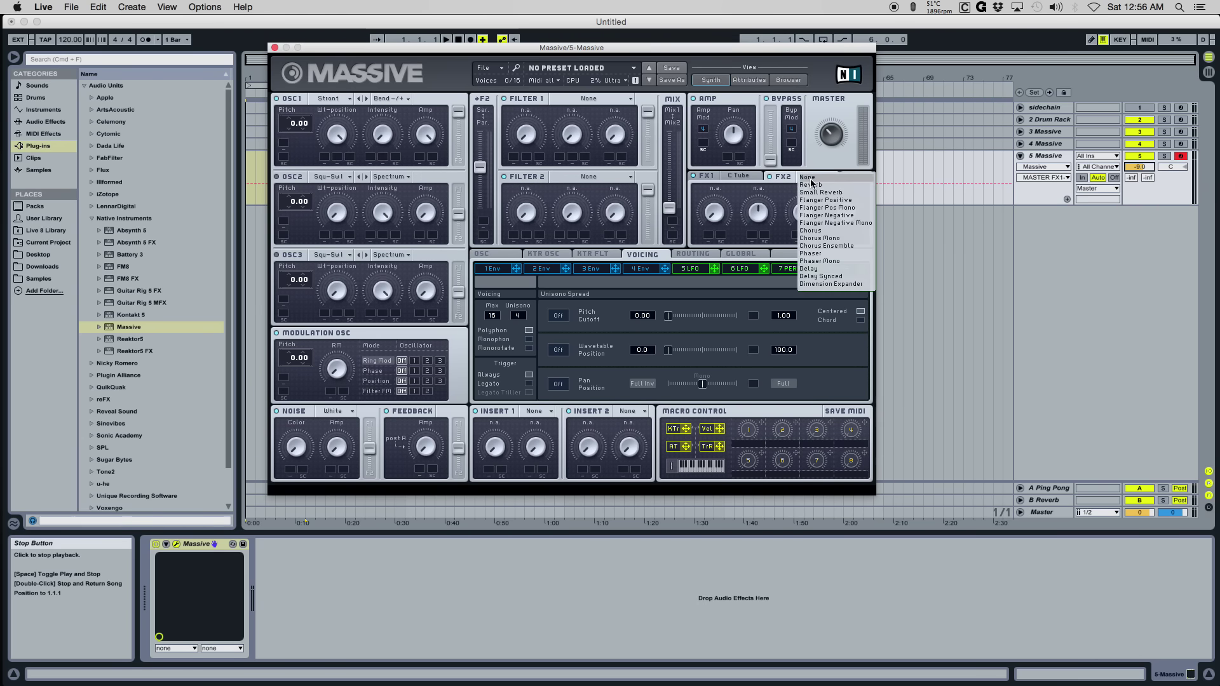
pyautogui.click(820, 285)
pyautogui.moveTo(754, 211); pyautogui.dragTo(761, 241)
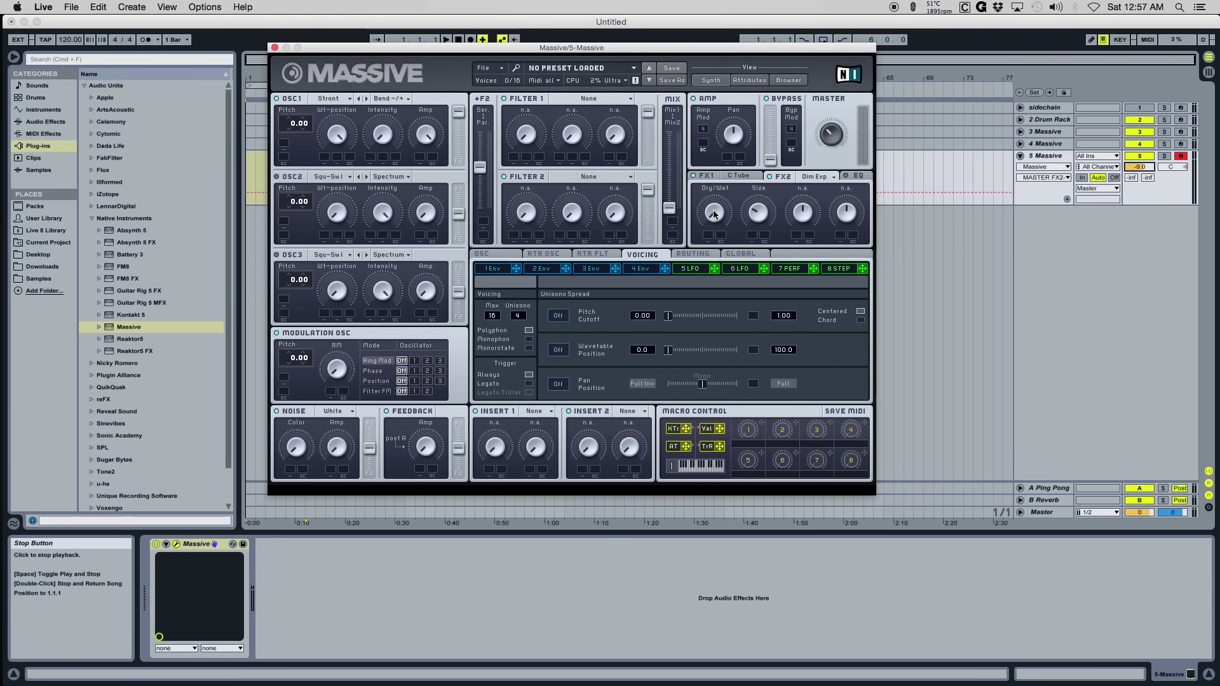
pyautogui.moveTo(715, 214)
pyautogui.mouseDown()
pyautogui.moveTo(718, 189)
pyautogui.moveTo(715, 226)
pyautogui.mouseUp()
pyautogui.press('a')
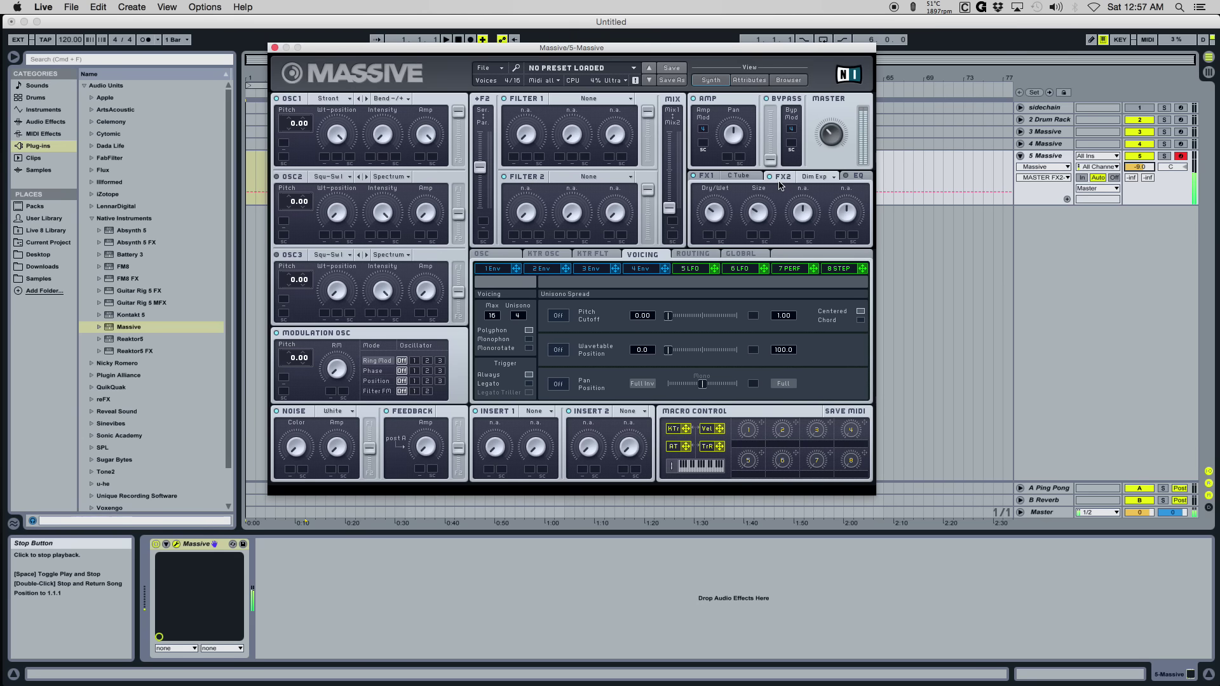
# Shape the master EQ by lowering Boost and Frequency to roughly a third and raising High Shelf slightly above its centre.
pyautogui.click(855, 177)
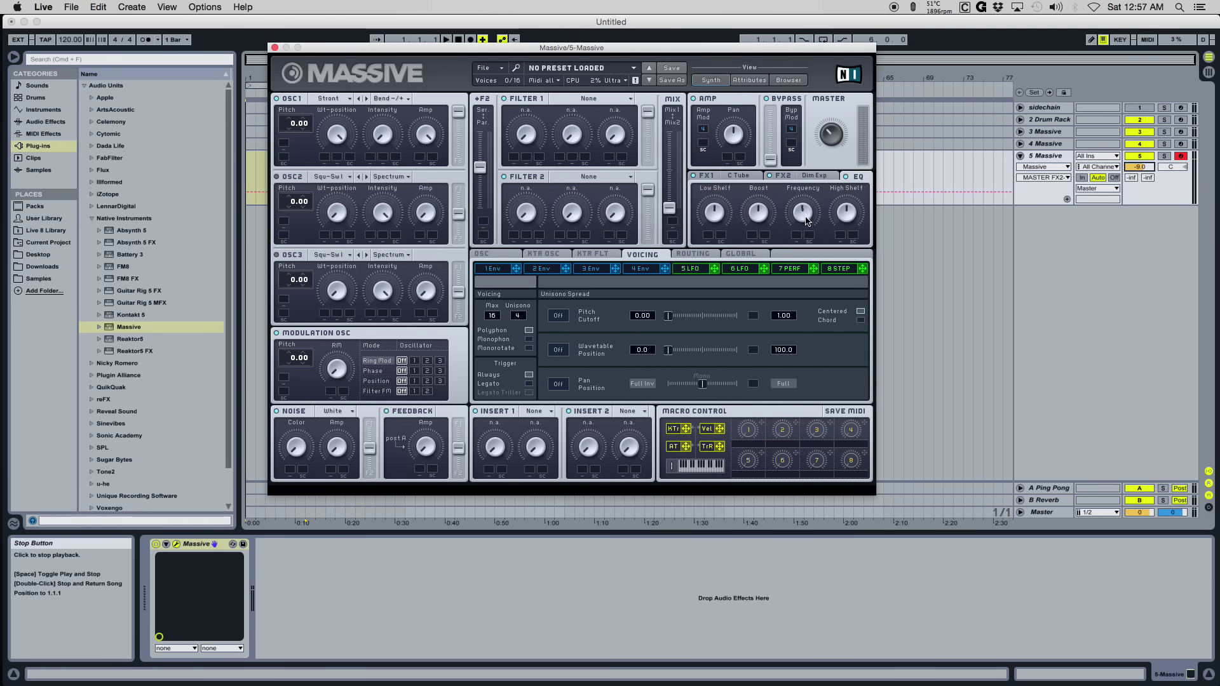
pyautogui.moveTo(806, 221); pyautogui.dragTo(757, 235)
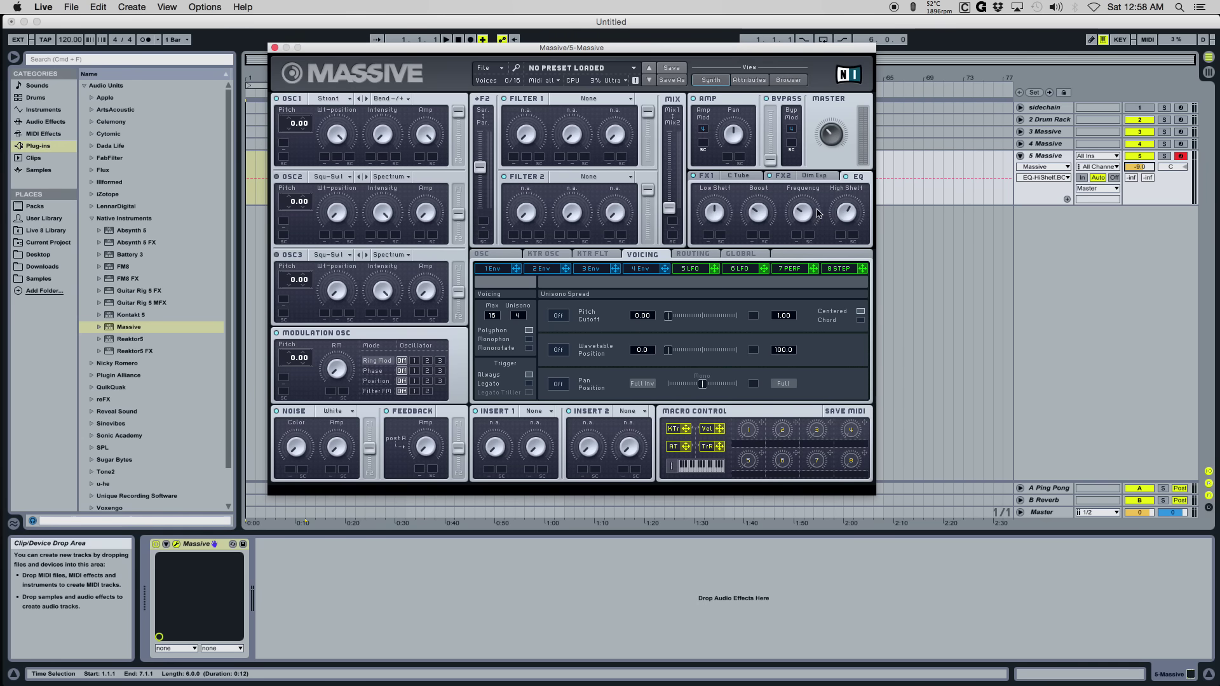
# Load Sine Shaper in Insert 1, set Dry/Wet and Drive above halfway, and audition it with oscillator 1's Wt-position.
pyautogui.click(535, 414)
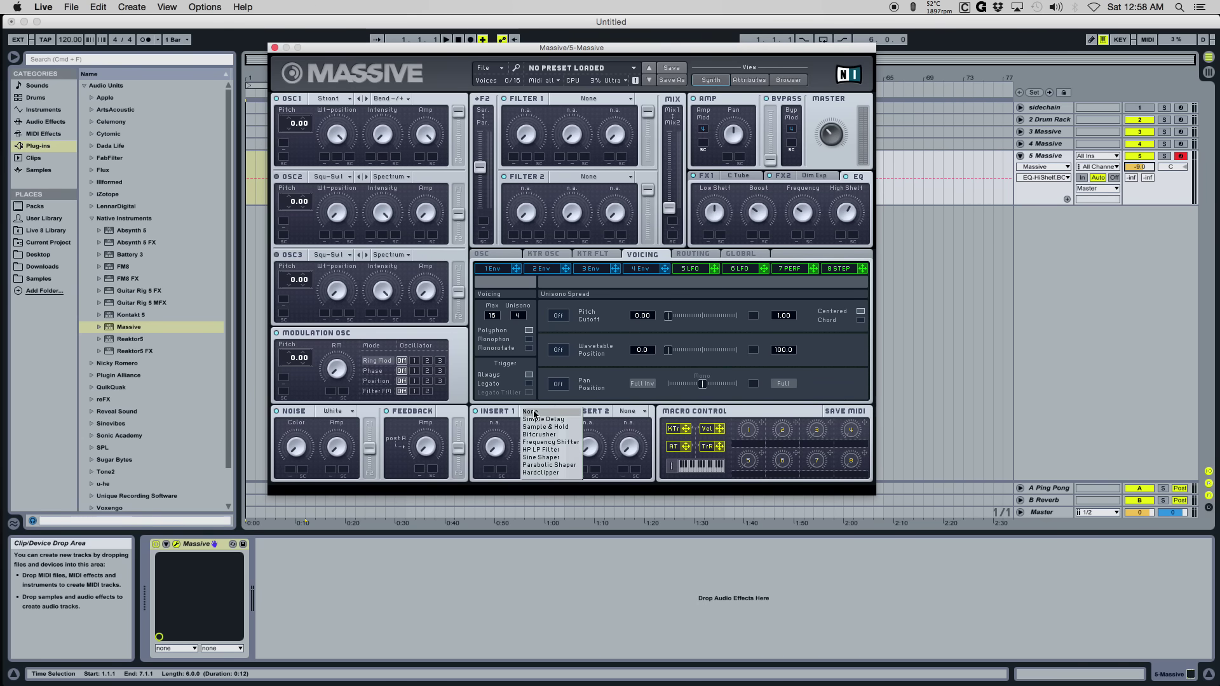
pyautogui.click(532, 450)
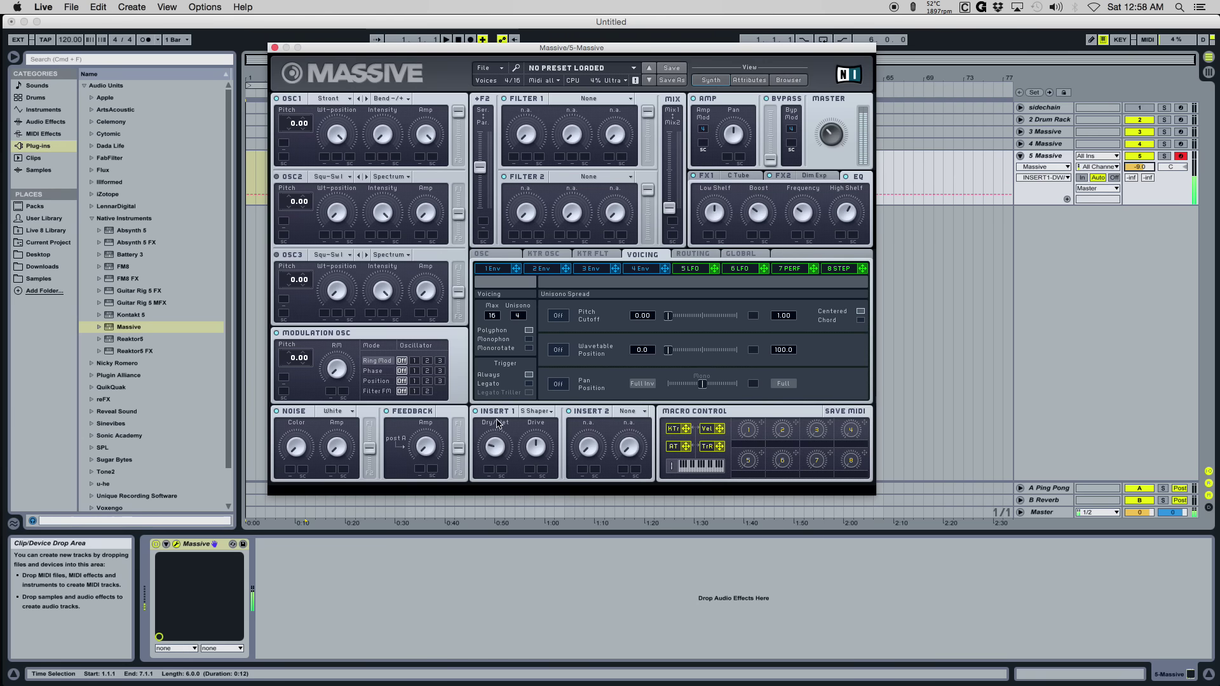
pyautogui.click(536, 448)
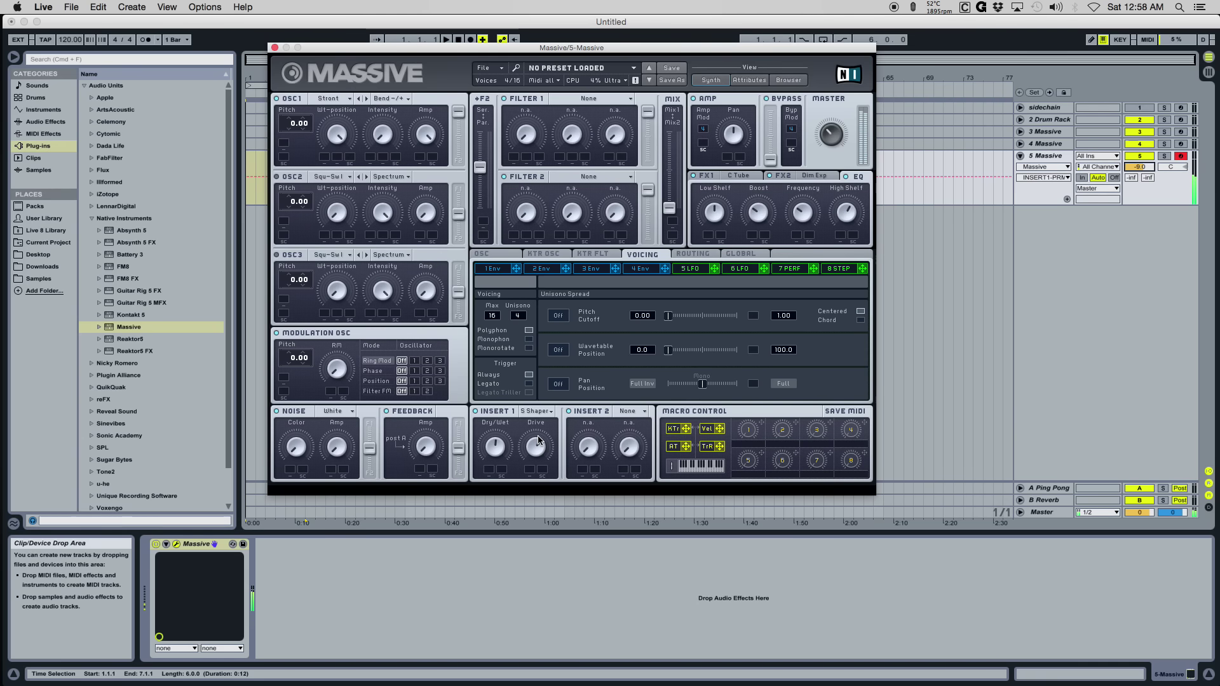
pyautogui.click(502, 448)
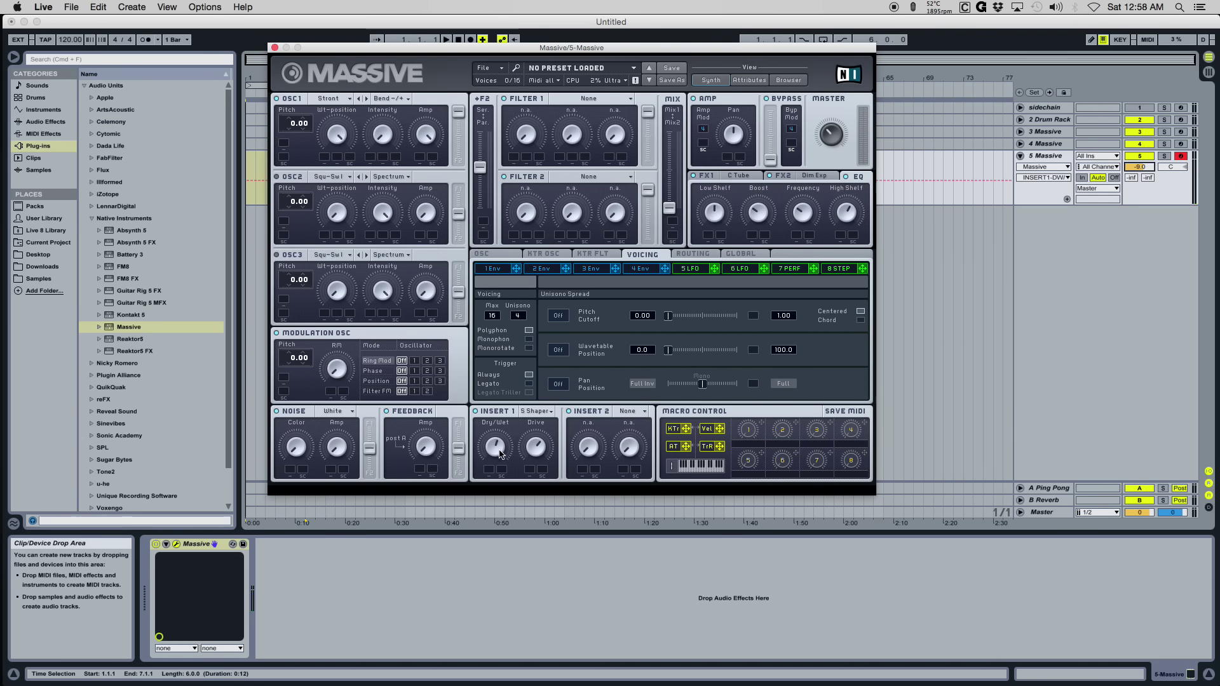
pyautogui.click(523, 448)
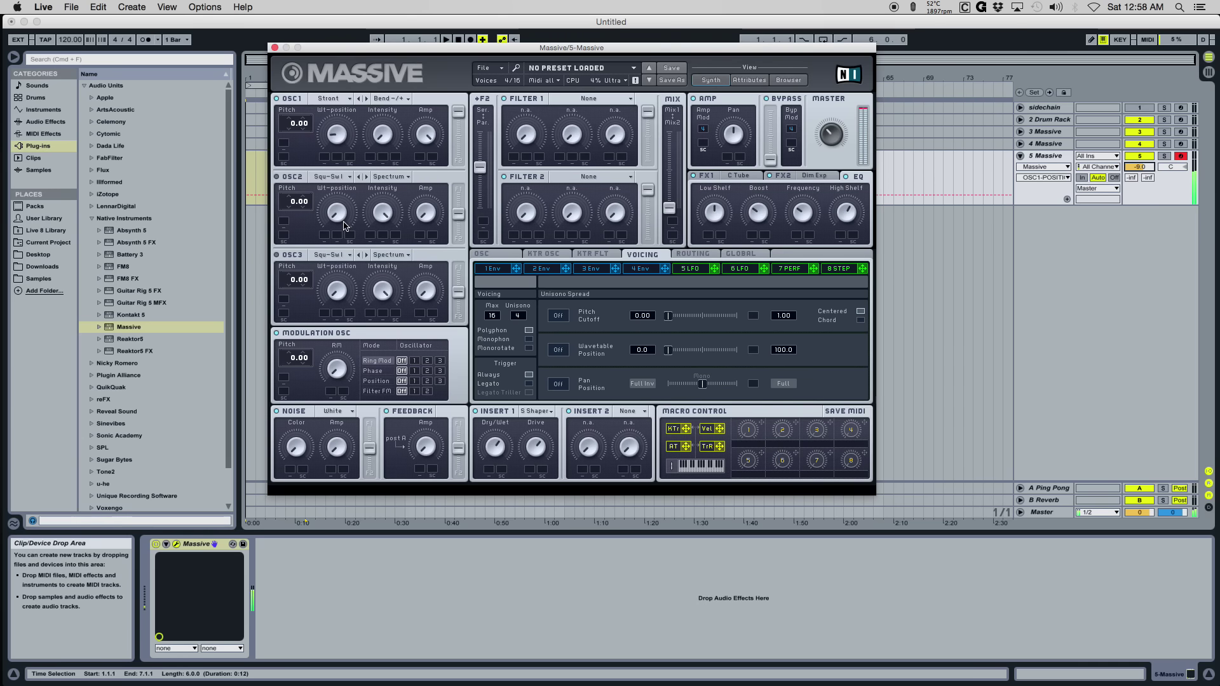
pyautogui.click(354, 196)
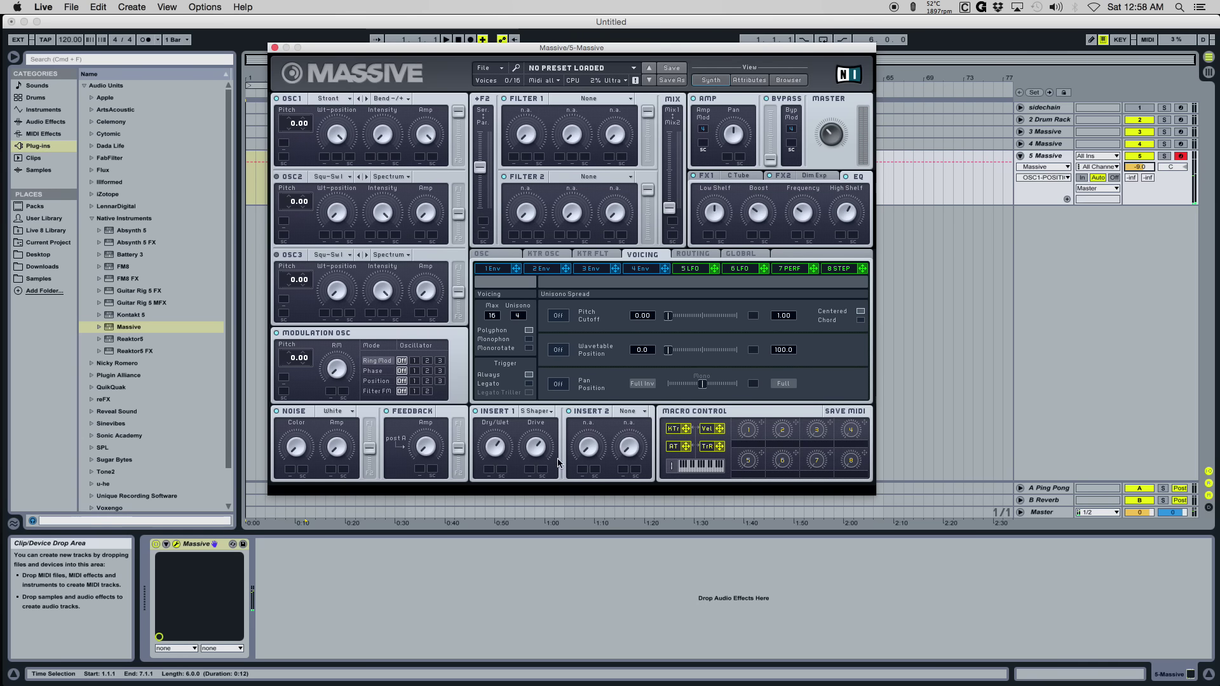
# Load Parabolic Shaper in Insert 2, set its Dry/Wet and Drive to about halfway or slightly above, and audition it while checking the master volume.
pyautogui.click(620, 411)
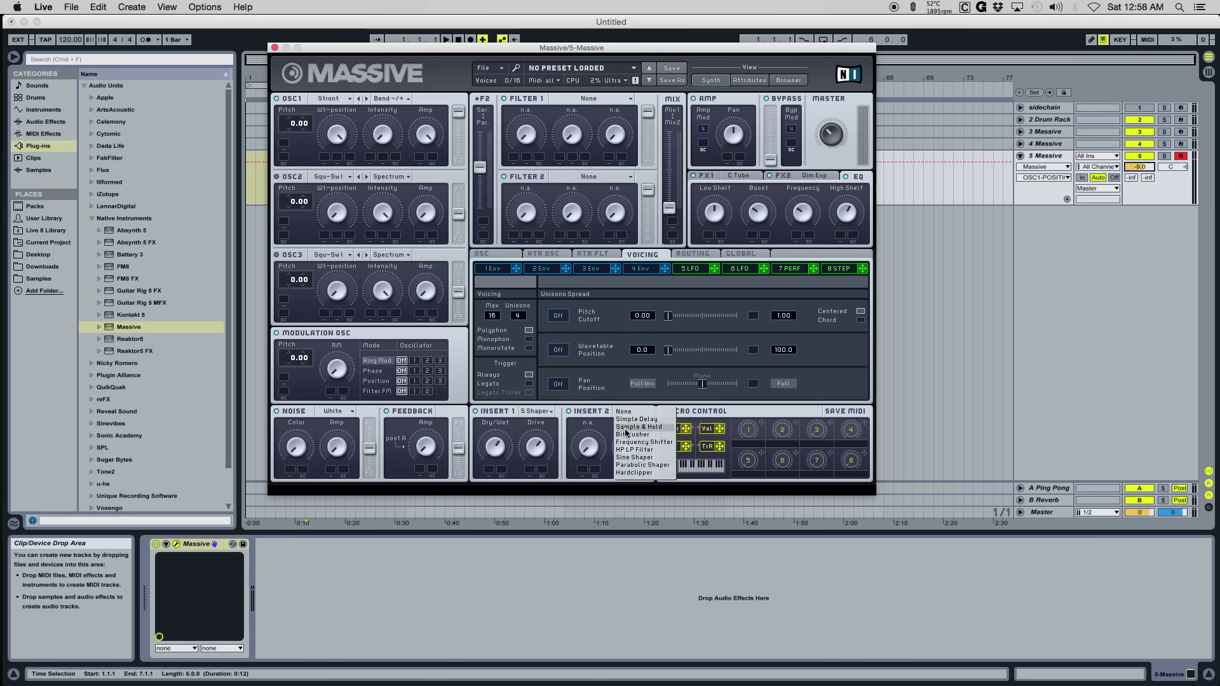
pyautogui.click(631, 465)
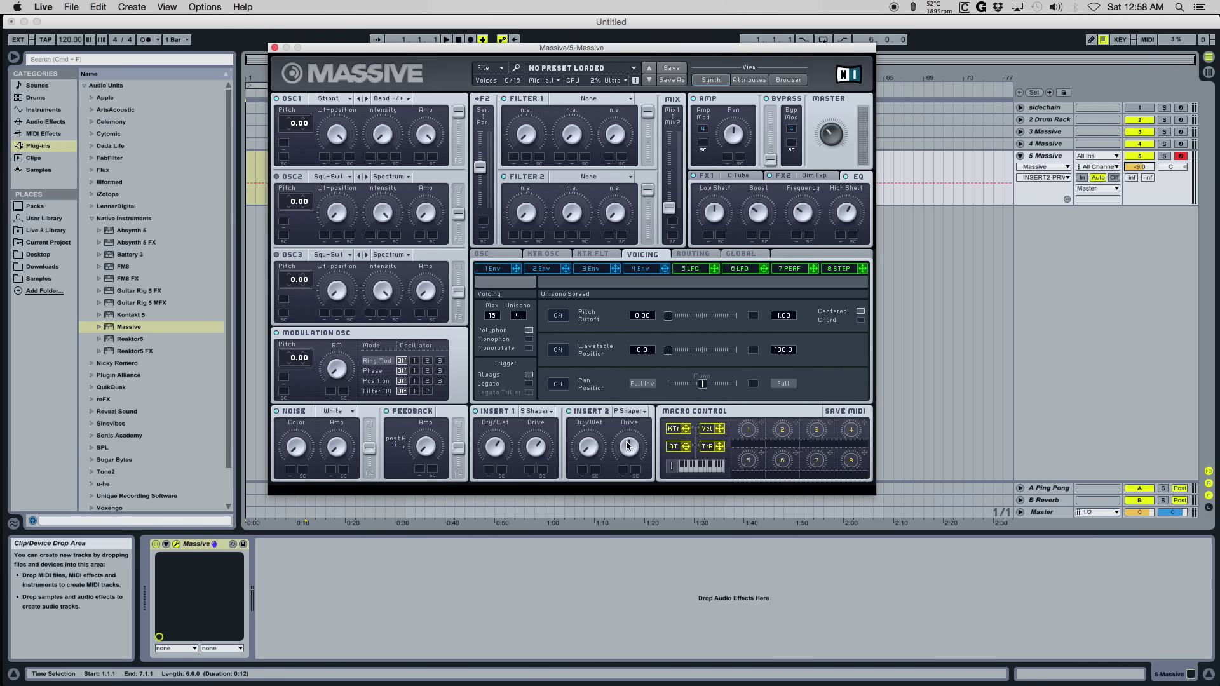
pyautogui.click(600, 451)
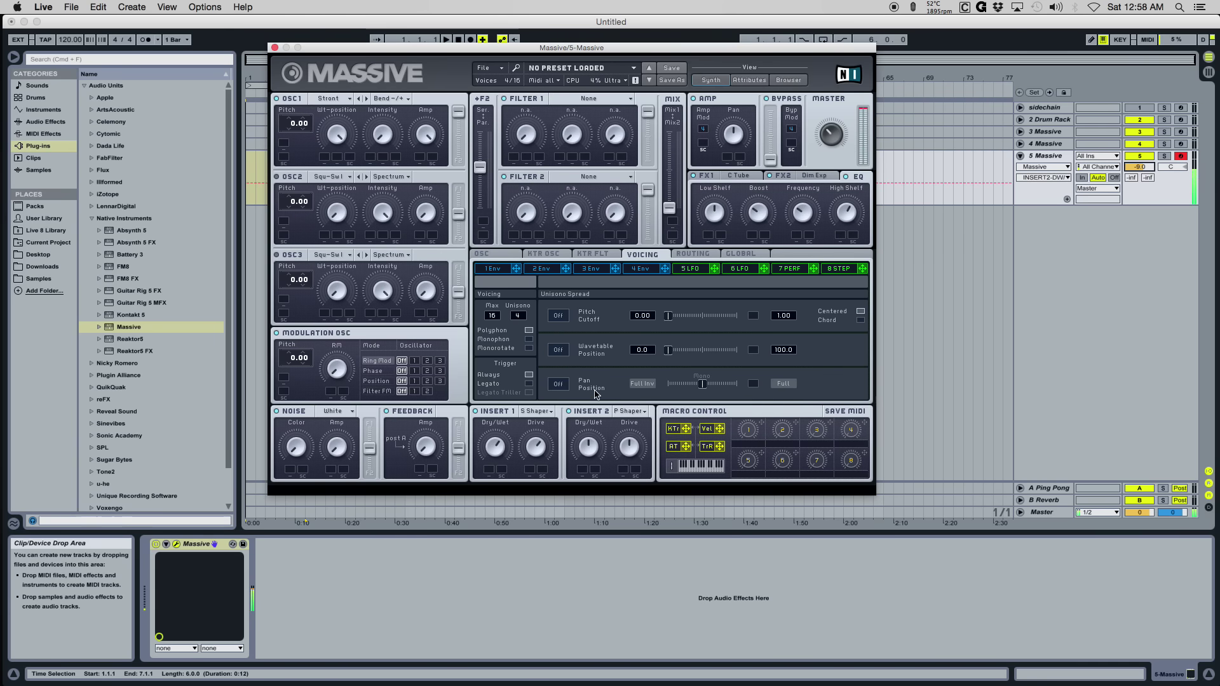
pyautogui.click(829, 133)
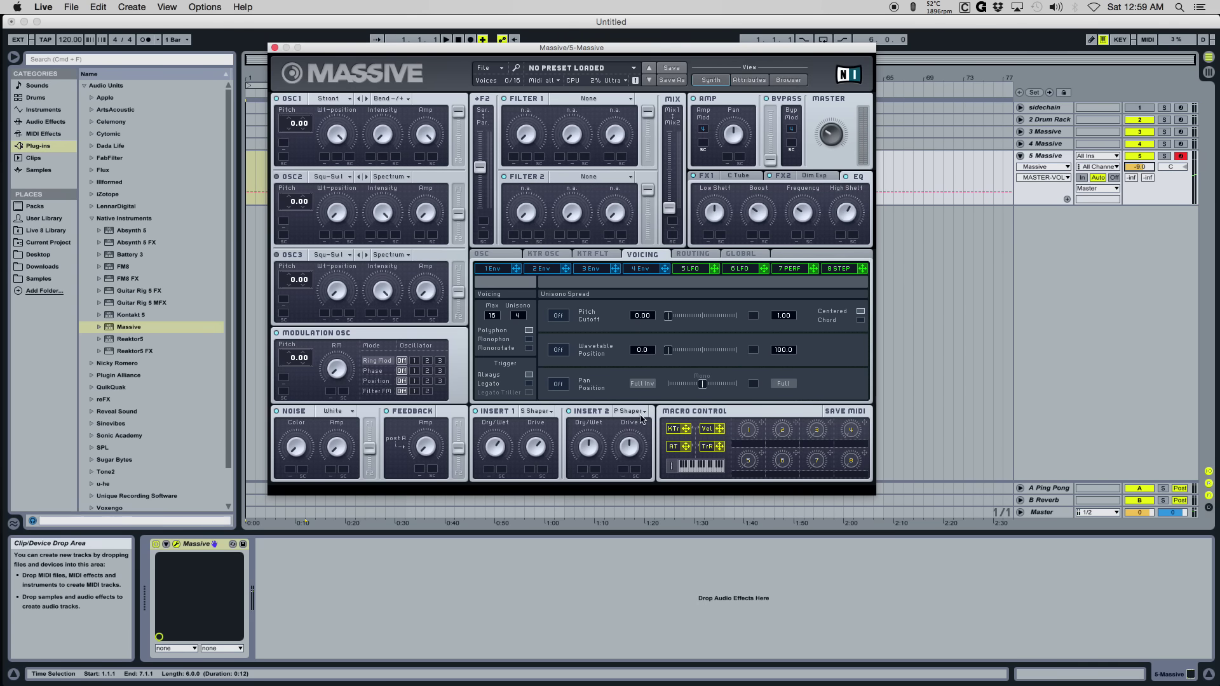
pyautogui.click(635, 445)
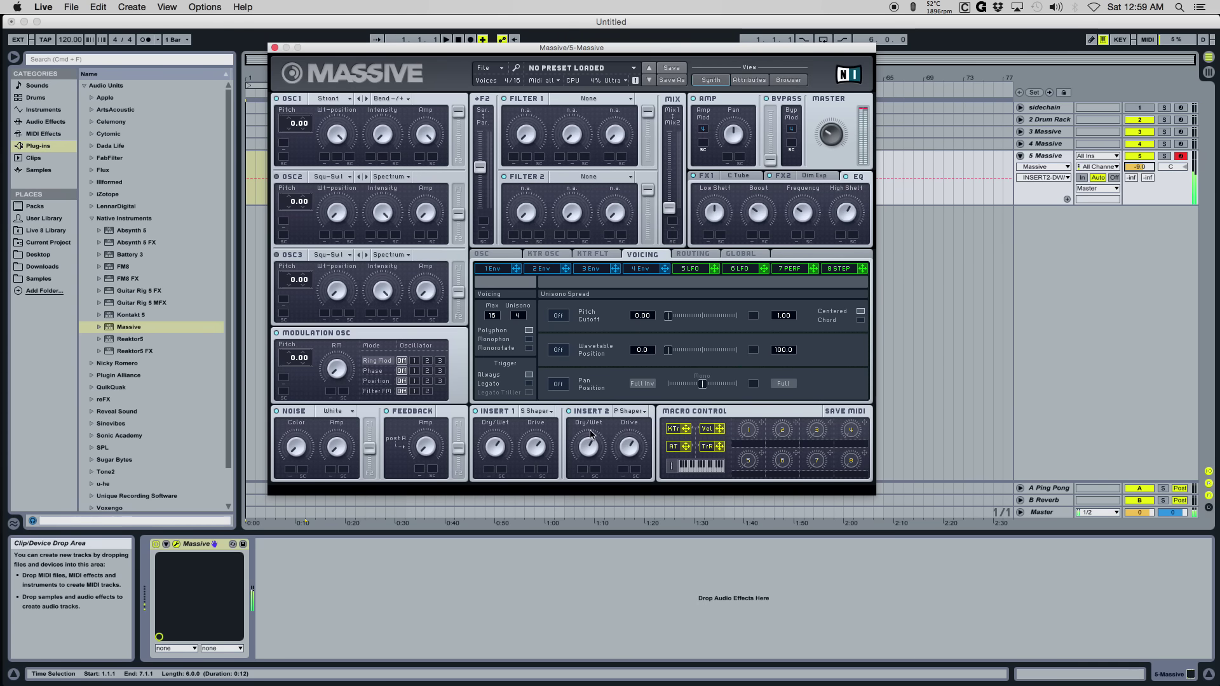
pyautogui.click(822, 144)
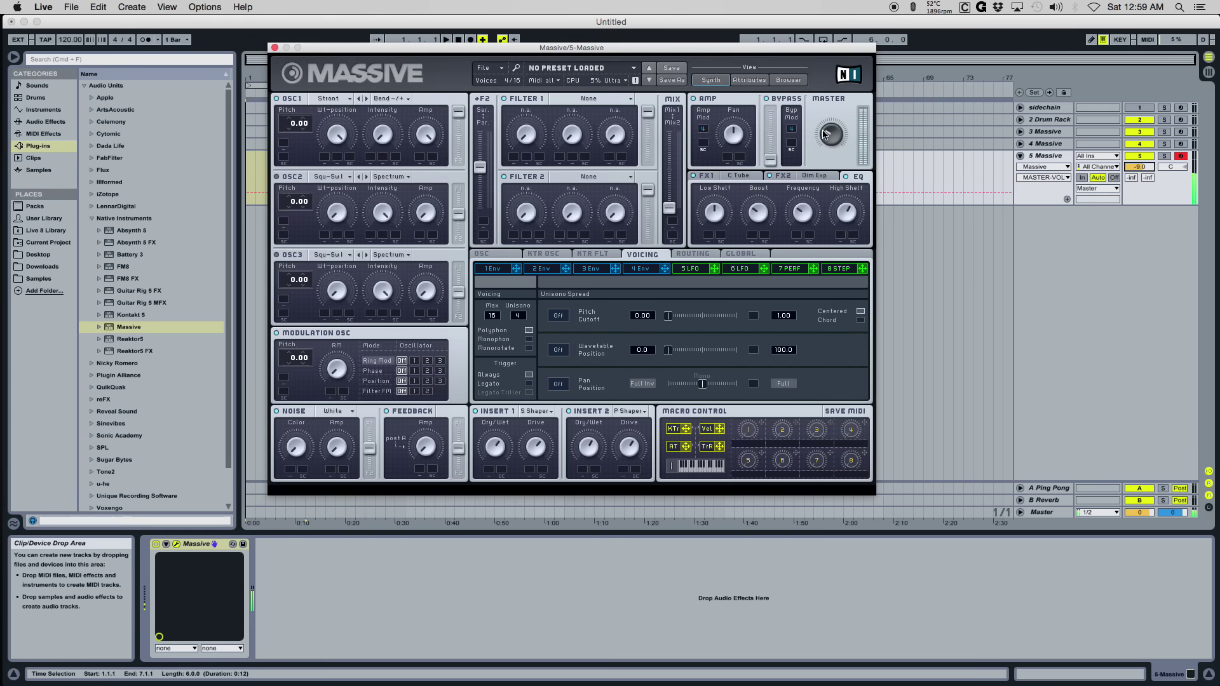
pyautogui.click(340, 143)
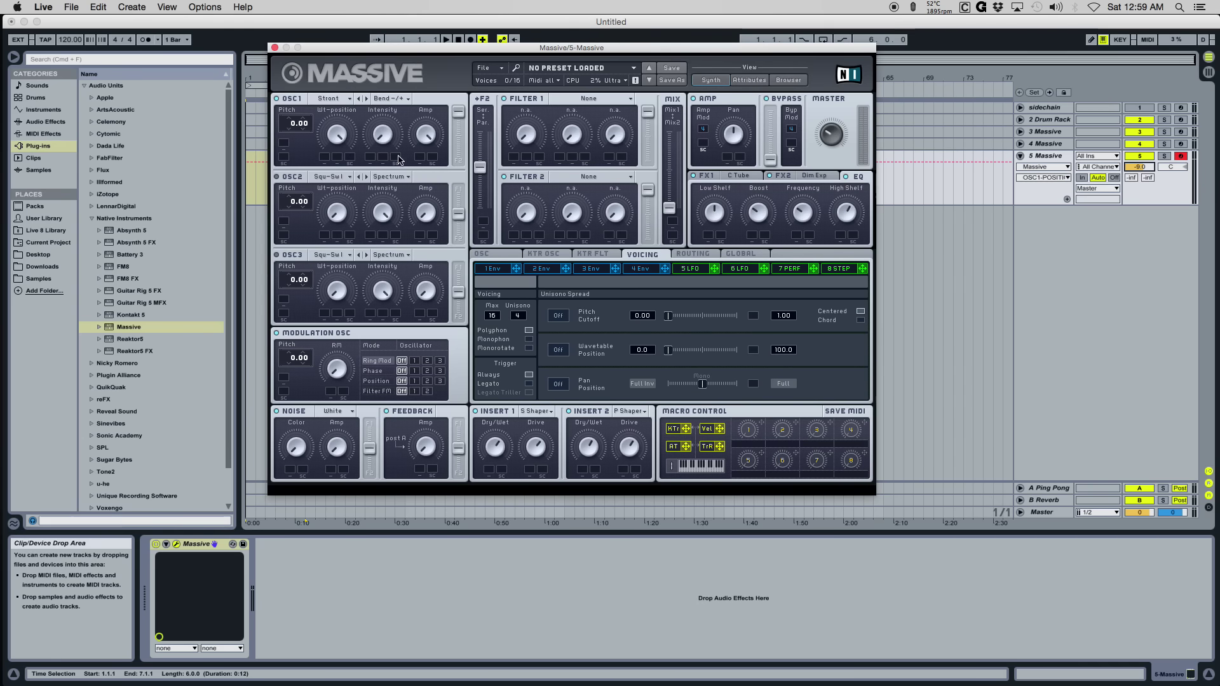
# Set the voicing to Monophon and audition a short glide time for the oscillators.
pyautogui.click(530, 339)
pyautogui.click(505, 256)
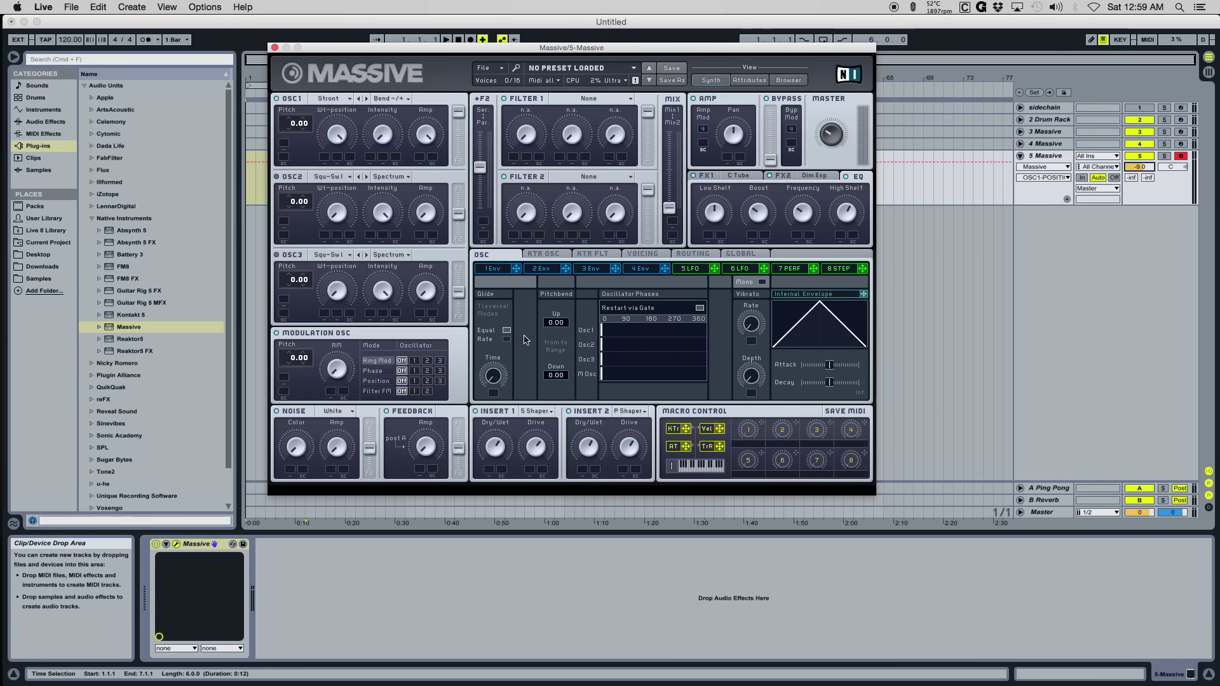
pyautogui.click(500, 367)
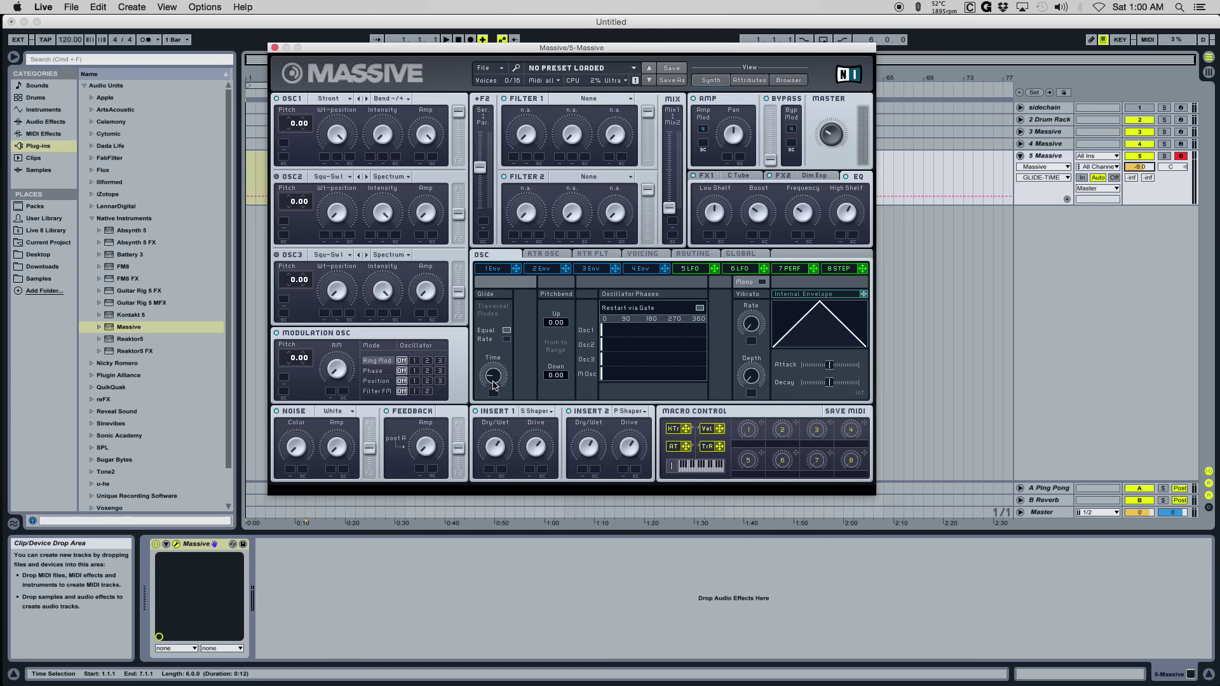
pyautogui.press('a')
# Set the noise source to Tape Hiss, raise its Amp slightly, move its routing fader fully up, and turn Color to maximum.
pyautogui.click(350, 413)
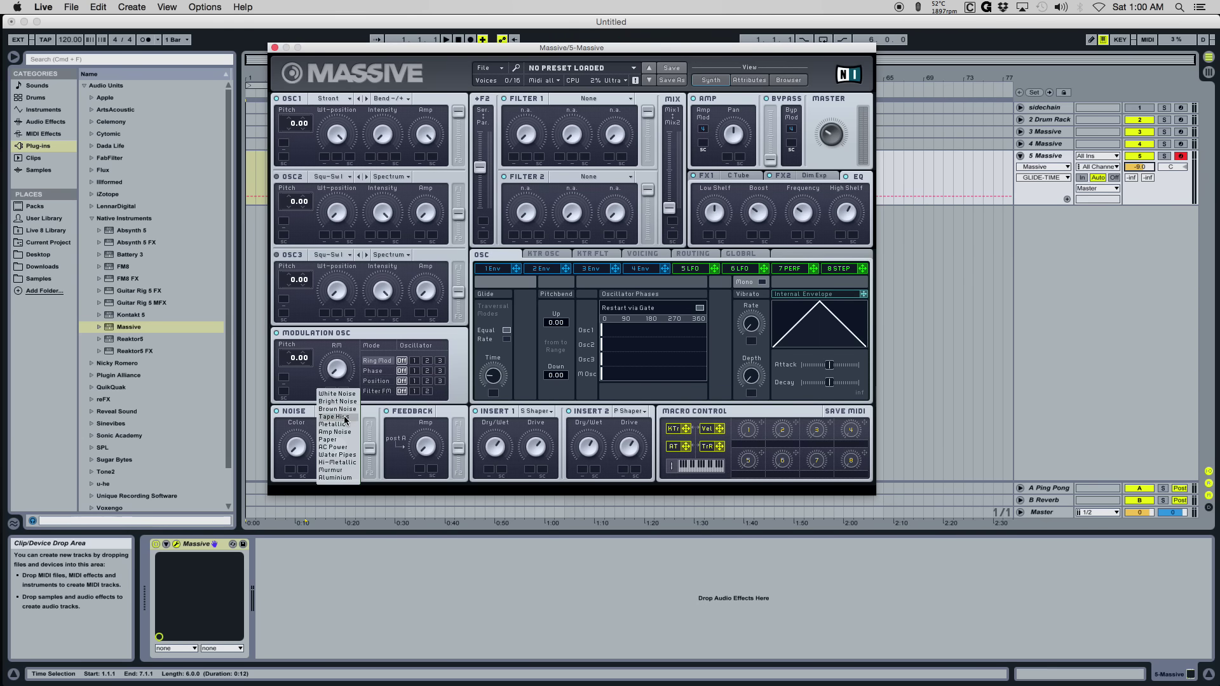
pyautogui.click(334, 417)
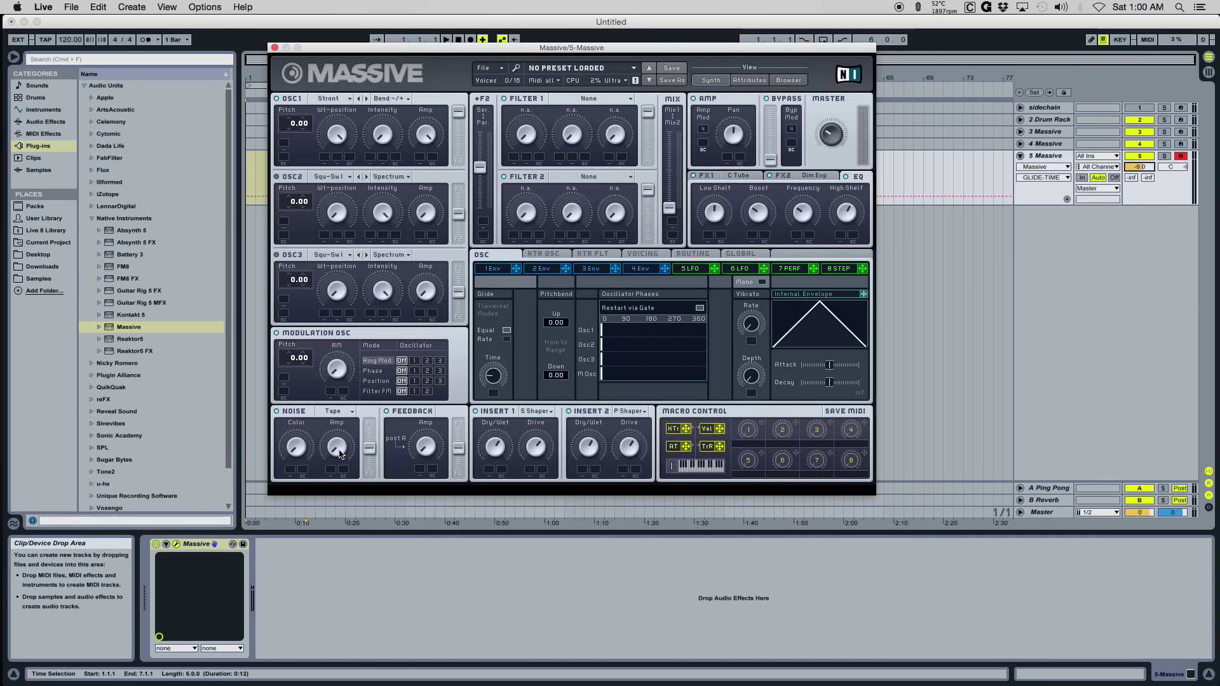
pyautogui.moveTo(340, 454); pyautogui.dragTo(367, 424)
pyautogui.click(296, 447)
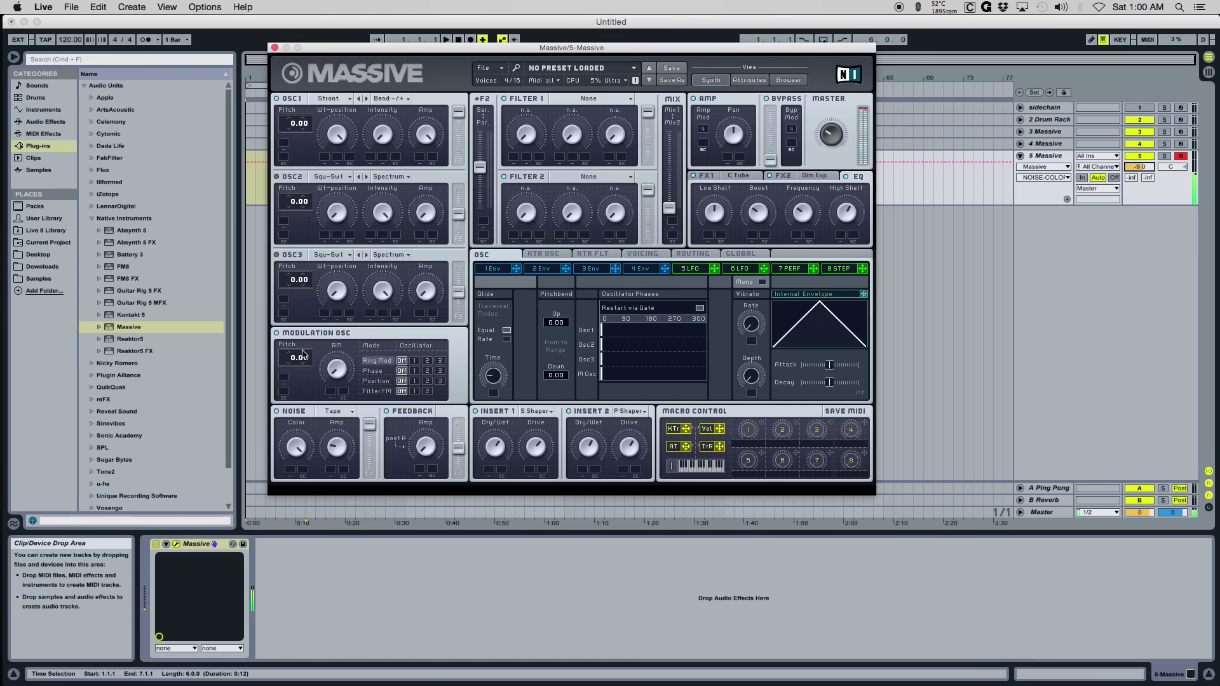
# Set Filter 2 to Scream with Cutoff at maximum, Scream above halfway and Resonance around a quarter, auditioning it with oscillator 1's Wt-position.
pyautogui.click(335, 445)
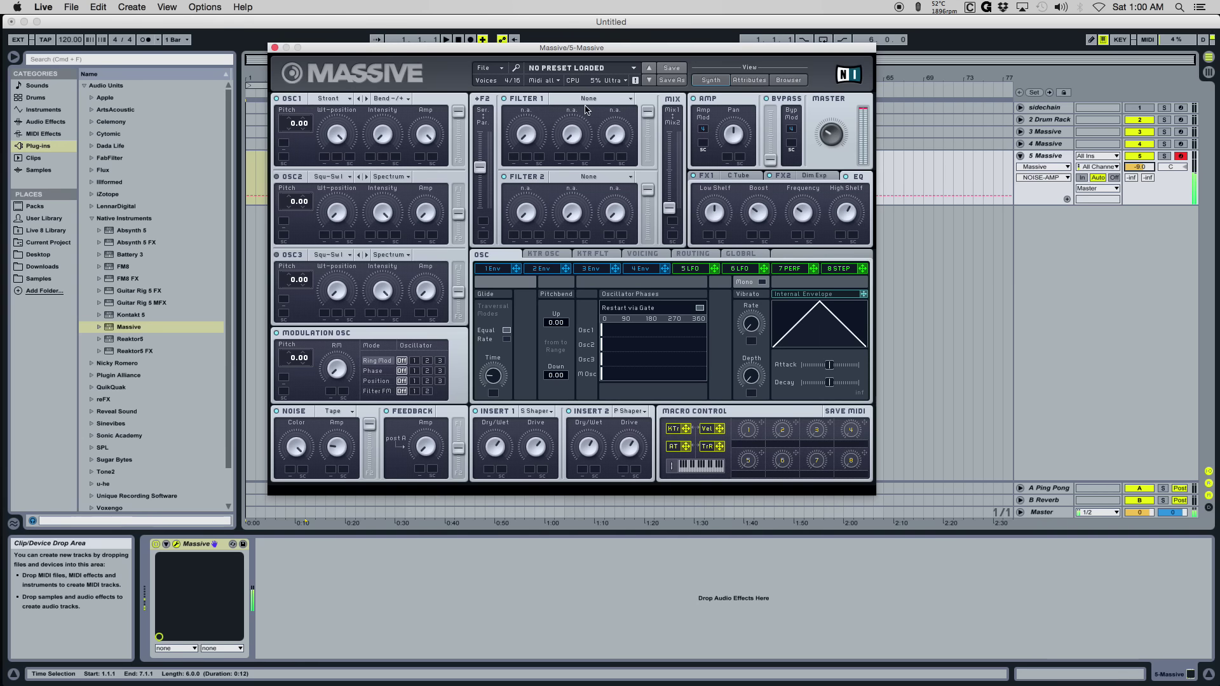
pyautogui.click(579, 176)
pyautogui.click(583, 246)
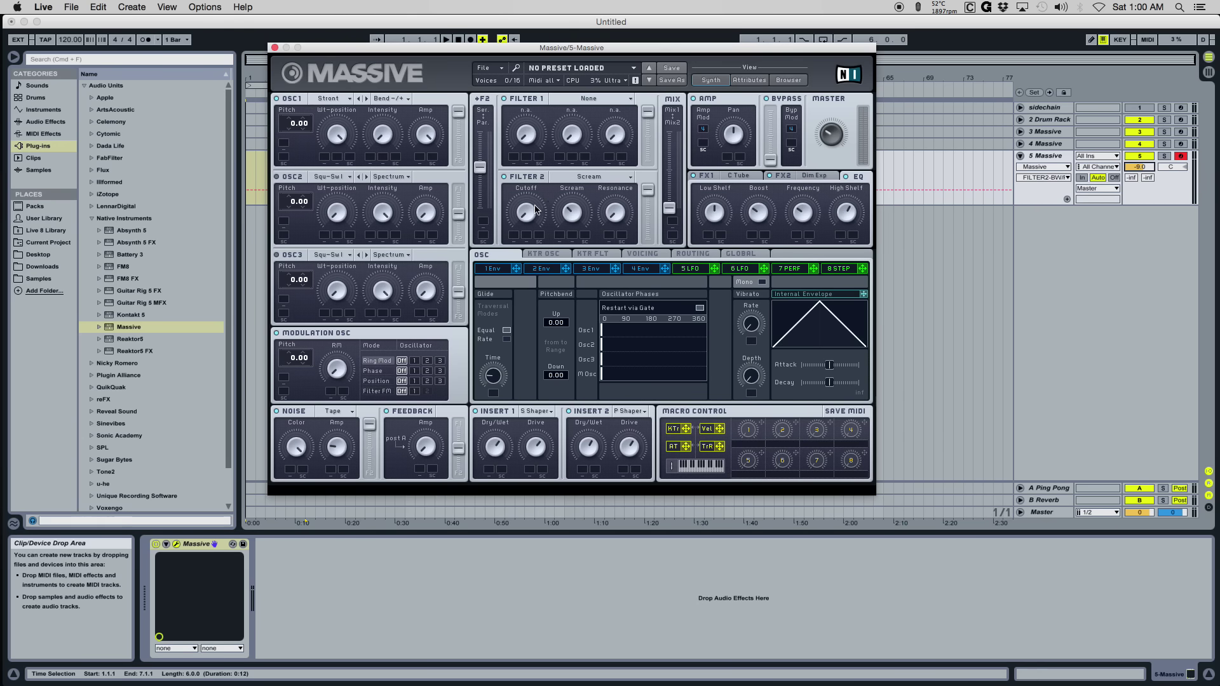
pyautogui.moveTo(562, 215); pyautogui.dragTo(563, 202)
pyautogui.click(530, 216)
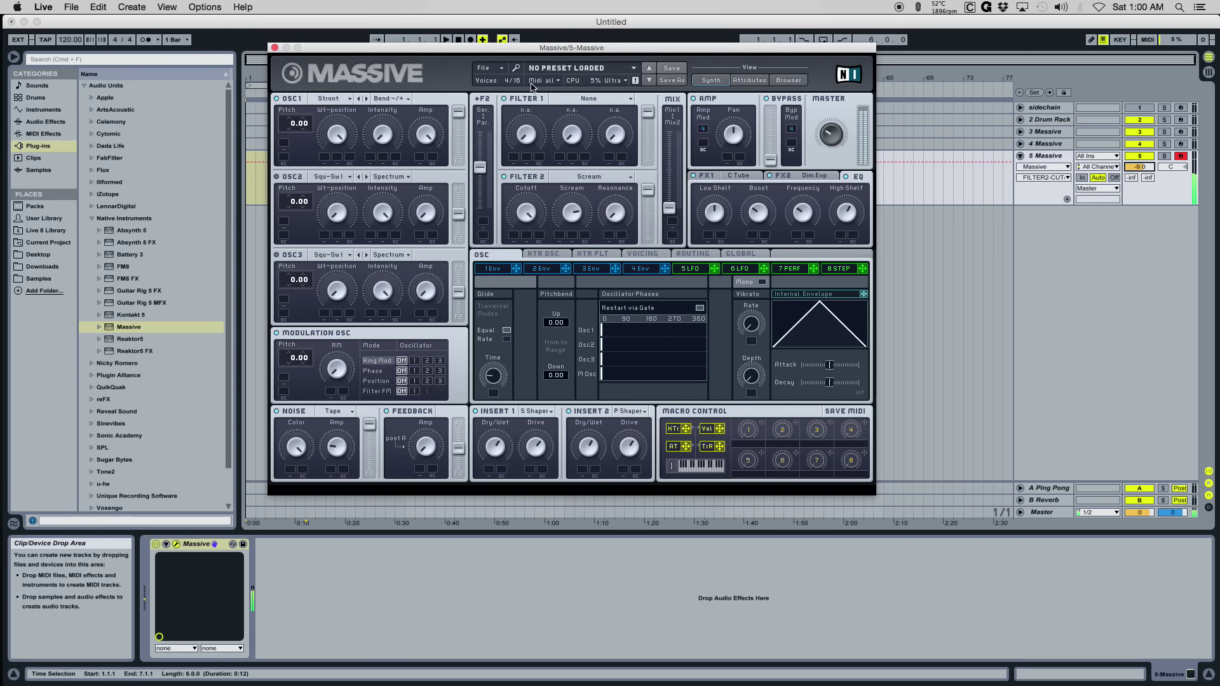
pyautogui.click(572, 216)
pyautogui.click(626, 216)
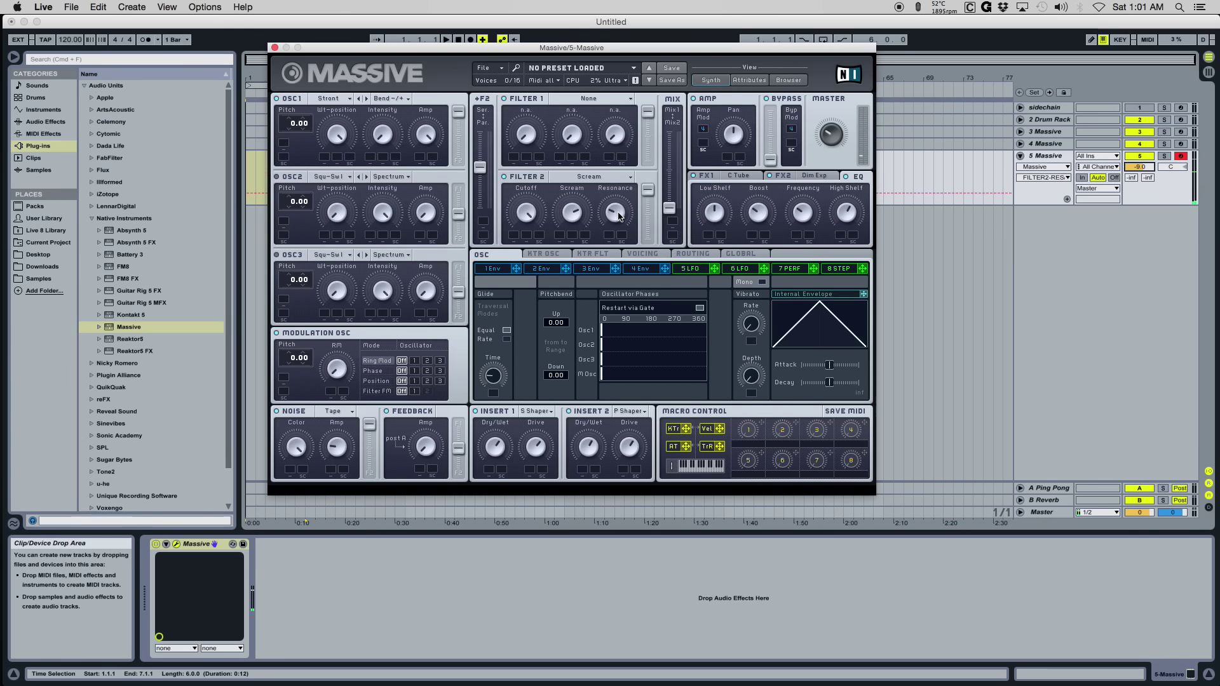
pyautogui.click(571, 215)
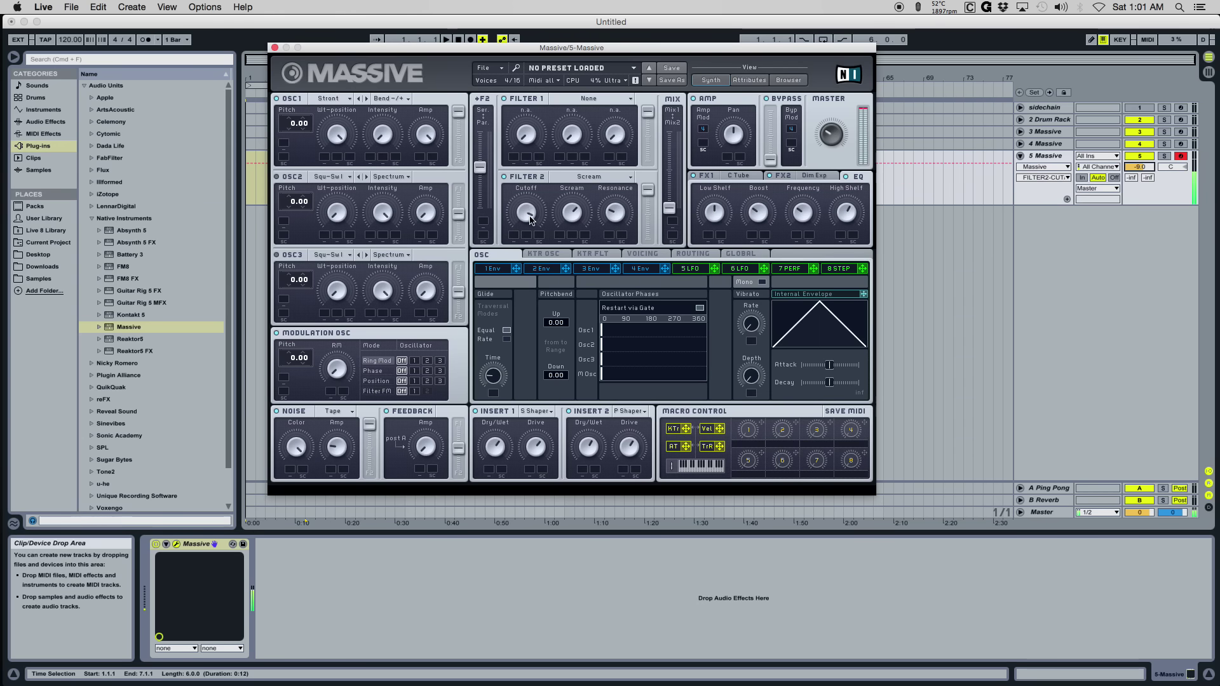
pyautogui.click(539, 197)
pyautogui.click(343, 127)
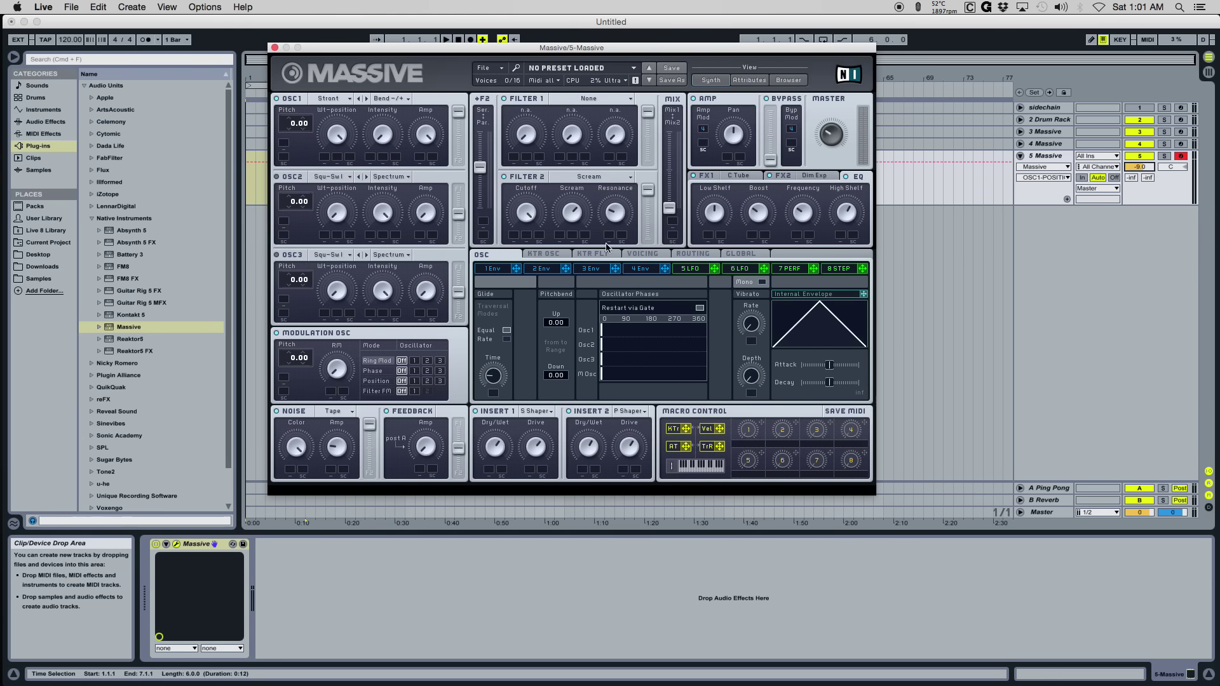
# Set Filter 1 to Double Notch and bring its Cutoff and Resonance down to about a quarter.
pyautogui.click(570, 100)
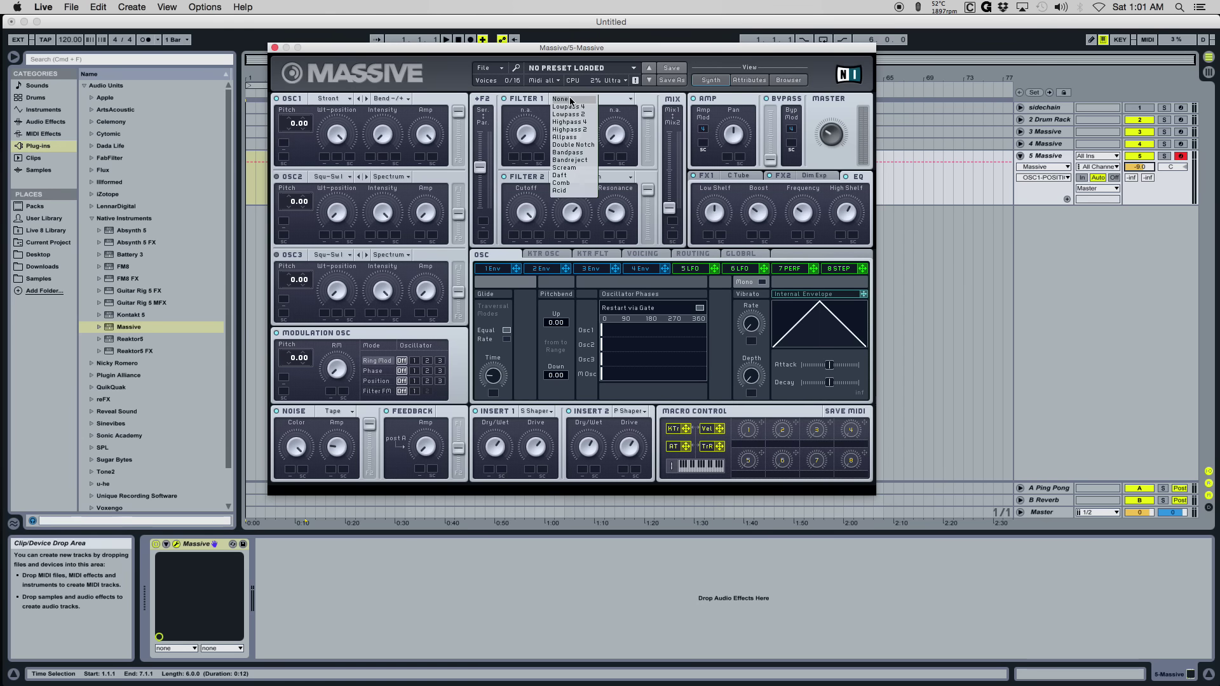
pyautogui.click(573, 144)
pyautogui.moveTo(529, 138); pyautogui.dragTo(529, 143)
pyautogui.moveTo(615, 136); pyautogui.dragTo(615, 142)
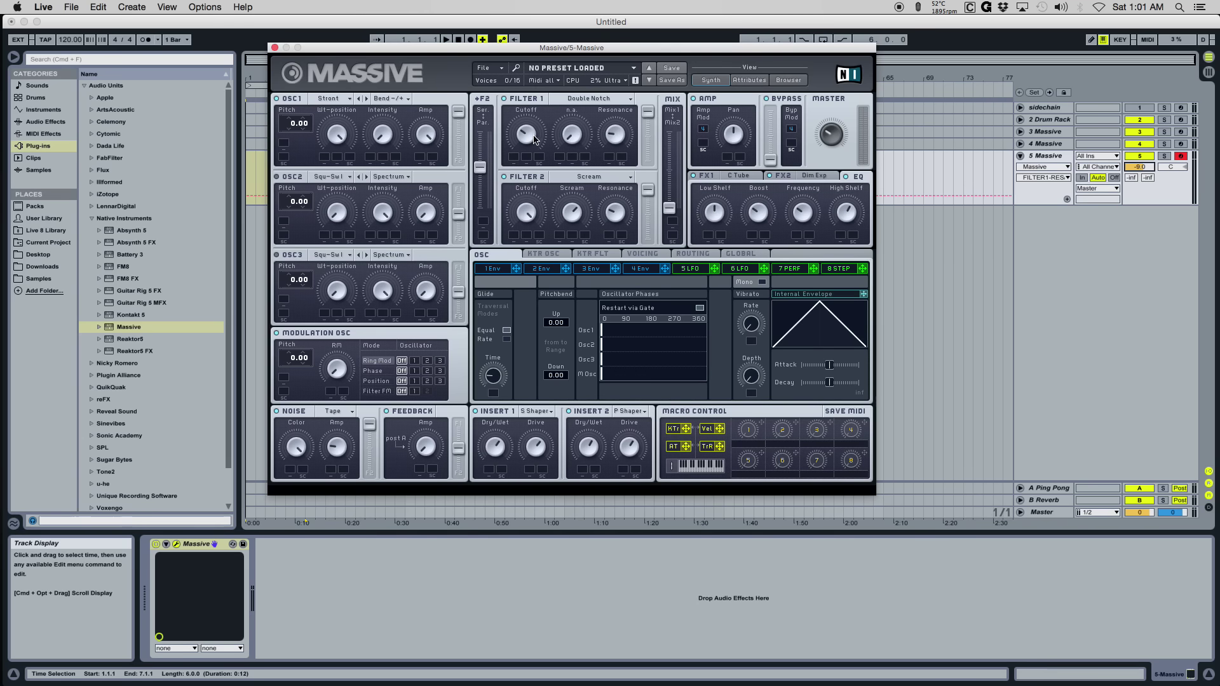
pyautogui.moveTo(532, 139)
pyautogui.mouseDown()
pyautogui.moveTo(539, 124)
pyautogui.moveTo(531, 137)
pyautogui.mouseUp()
# Assign LFO 5 to Filter 1's Cutoff with a short upward range, enable its Sync at ratio 1/1, and adjust the LFO Amp.
pyautogui.click(720, 270)
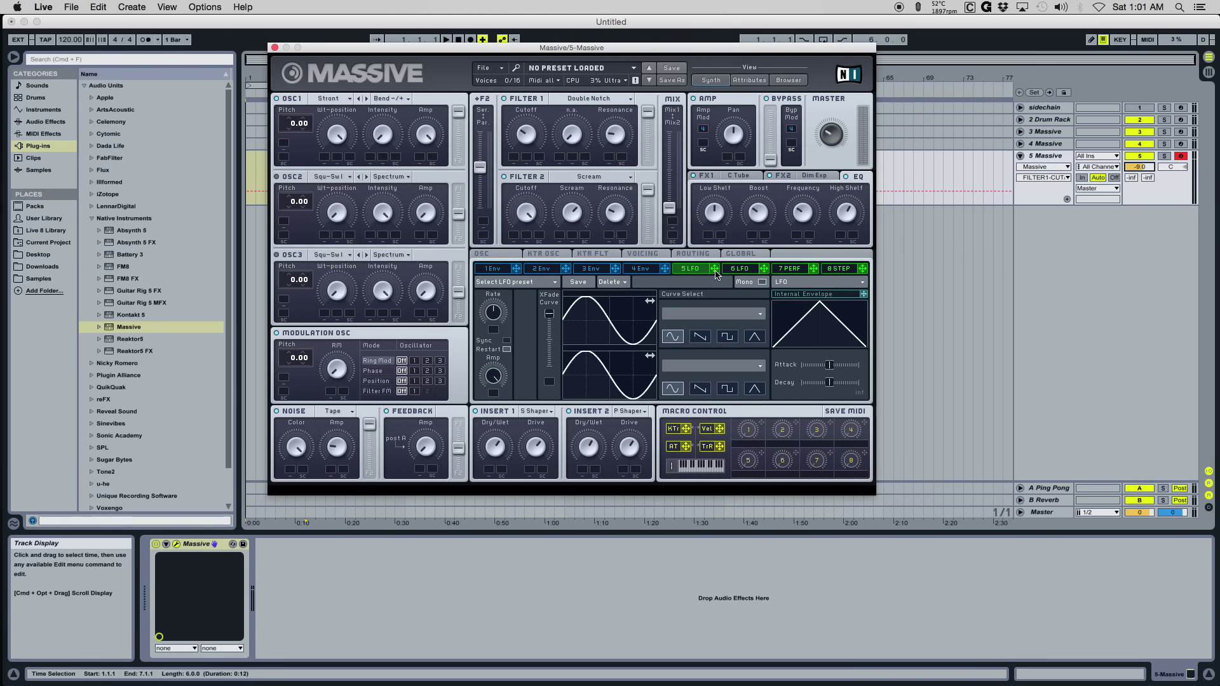
pyautogui.moveTo(714, 268); pyautogui.dragTo(513, 157)
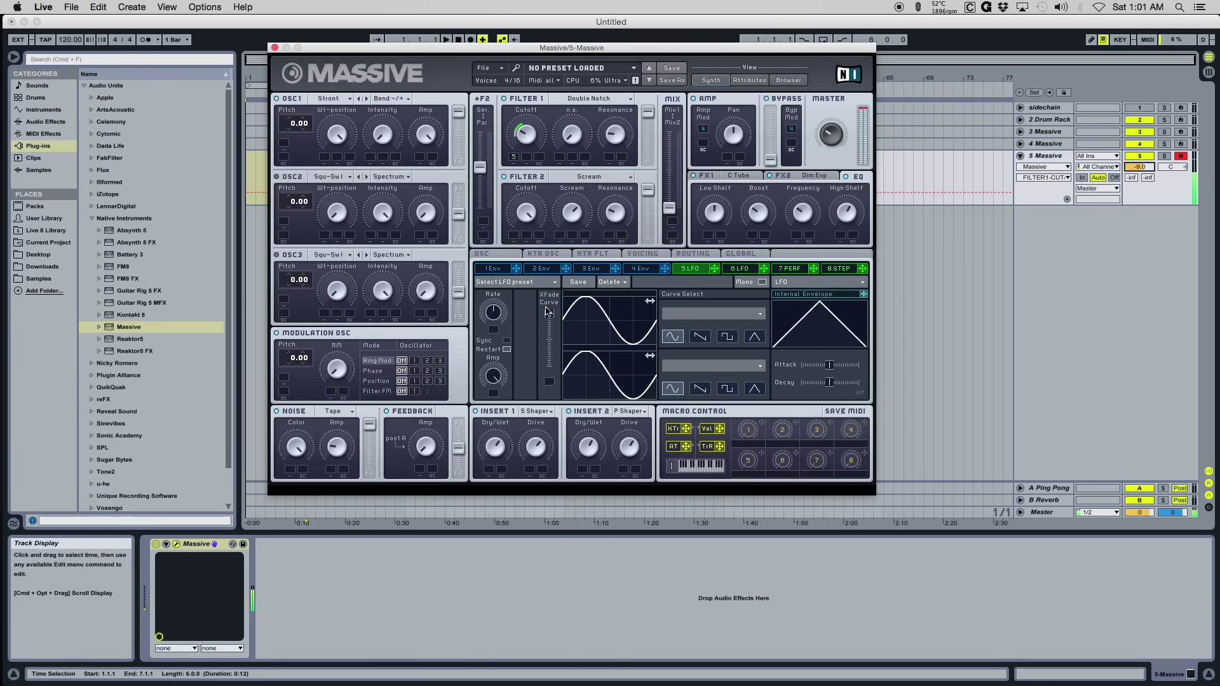
pyautogui.click(507, 341)
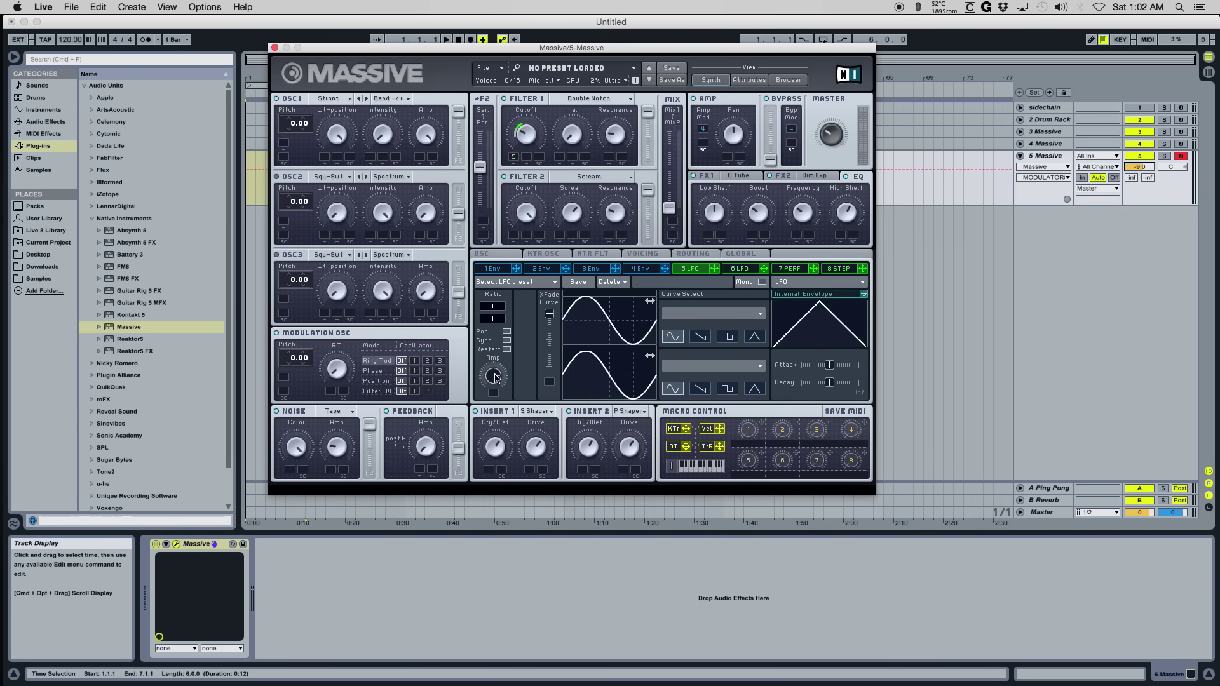
pyautogui.moveTo(496, 377); pyautogui.dragTo(497, 390)
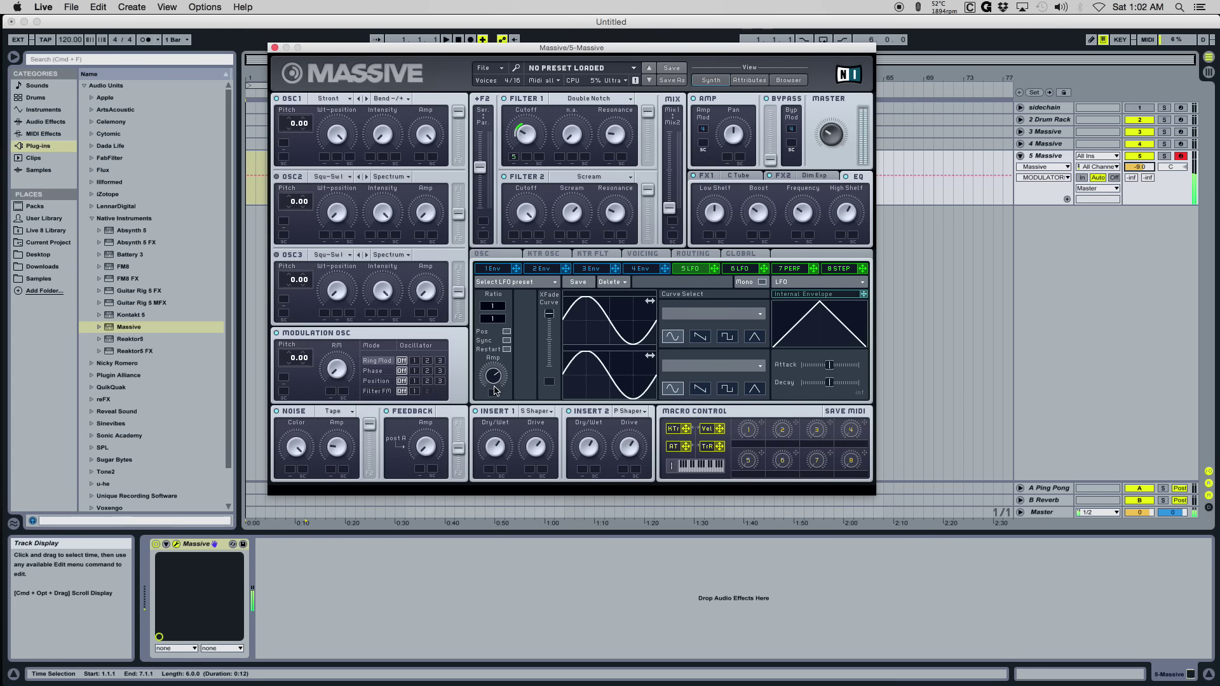
# Shift LFO 5's upper sine curve by about half a cycle and fine-tune Filter 1's Cutoff.
pyautogui.moveTo(609, 325); pyautogui.dragTo(575, 321)
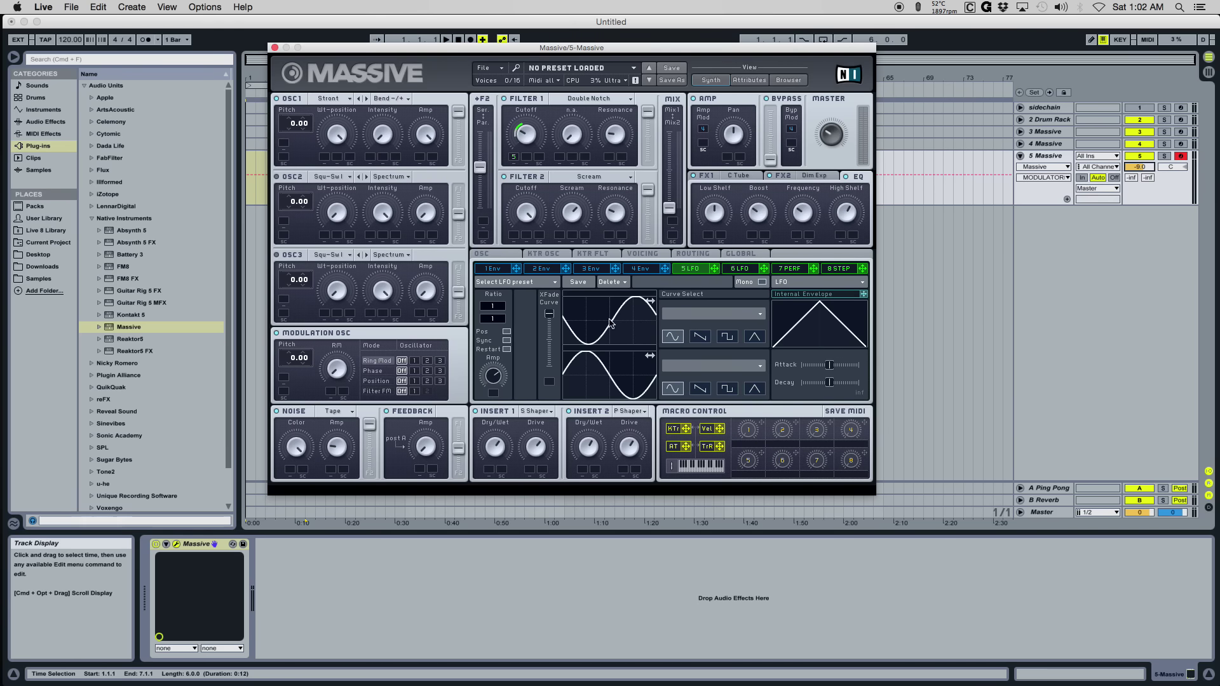
pyautogui.moveTo(629, 329); pyautogui.dragTo(621, 329)
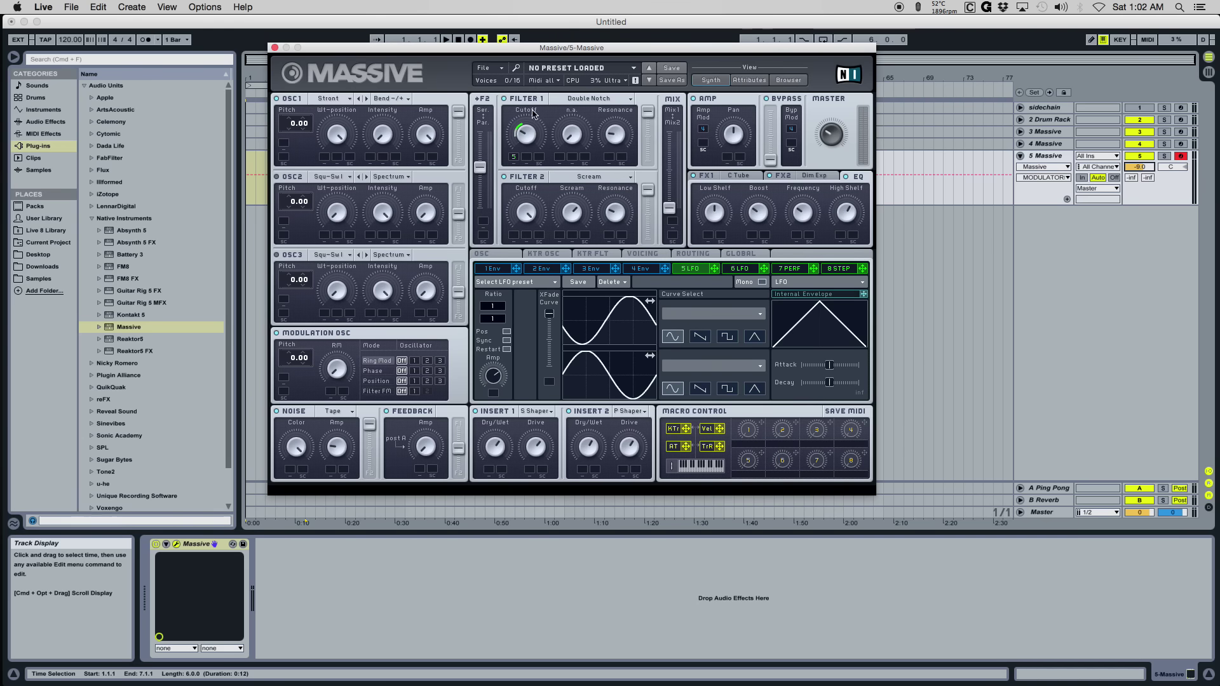
pyautogui.moveTo(527, 117); pyautogui.dragTo(531, 125)
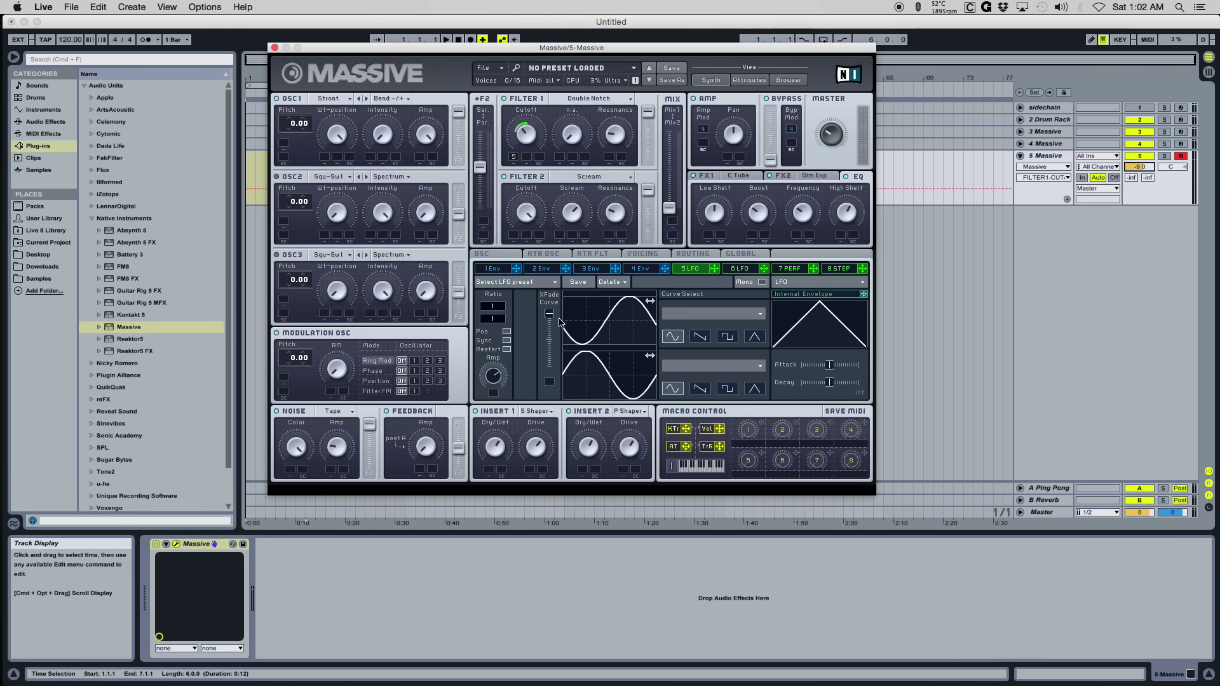
# Try the saw, square and triangle shapes for LFO 5's upper curve, return to the sine, and browse the curve list.
pyautogui.click(701, 338)
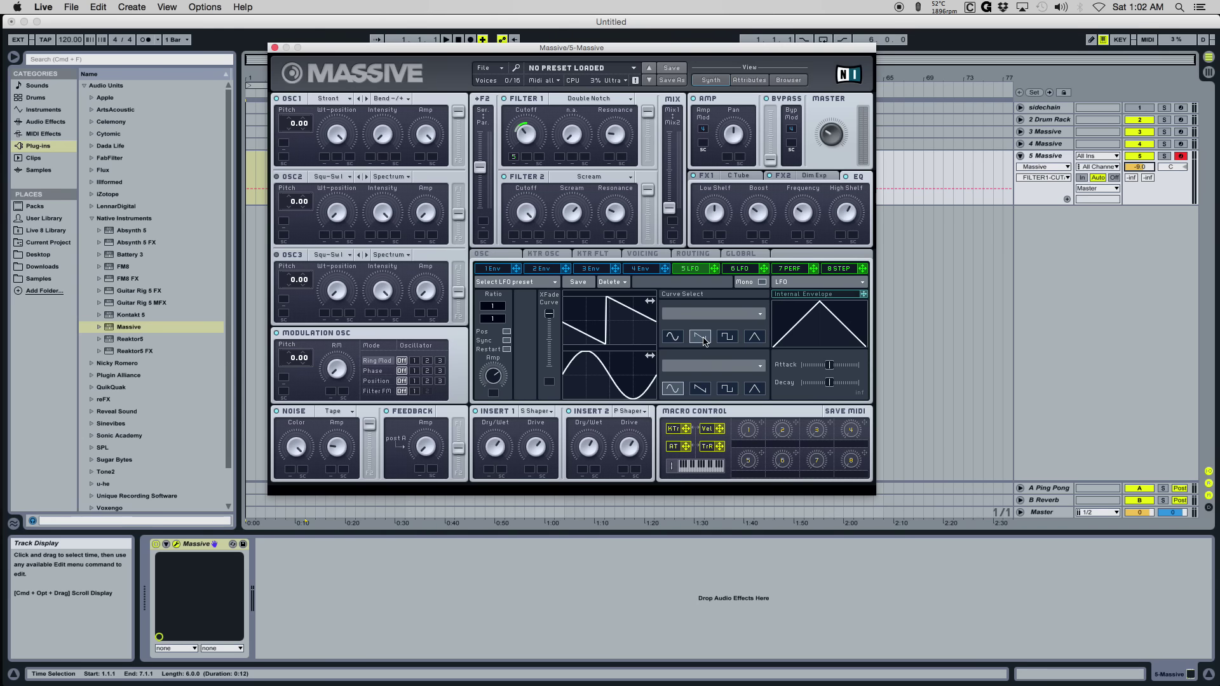
pyautogui.click(732, 340)
pyautogui.click(751, 340)
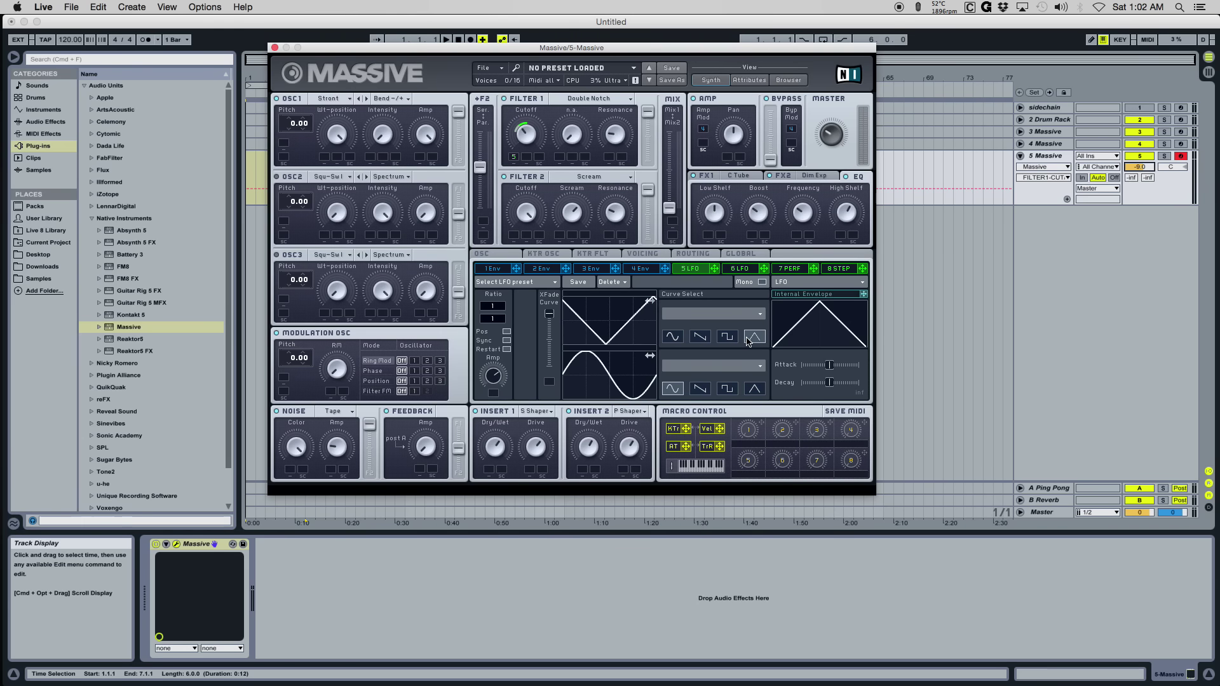
pyautogui.click(682, 339)
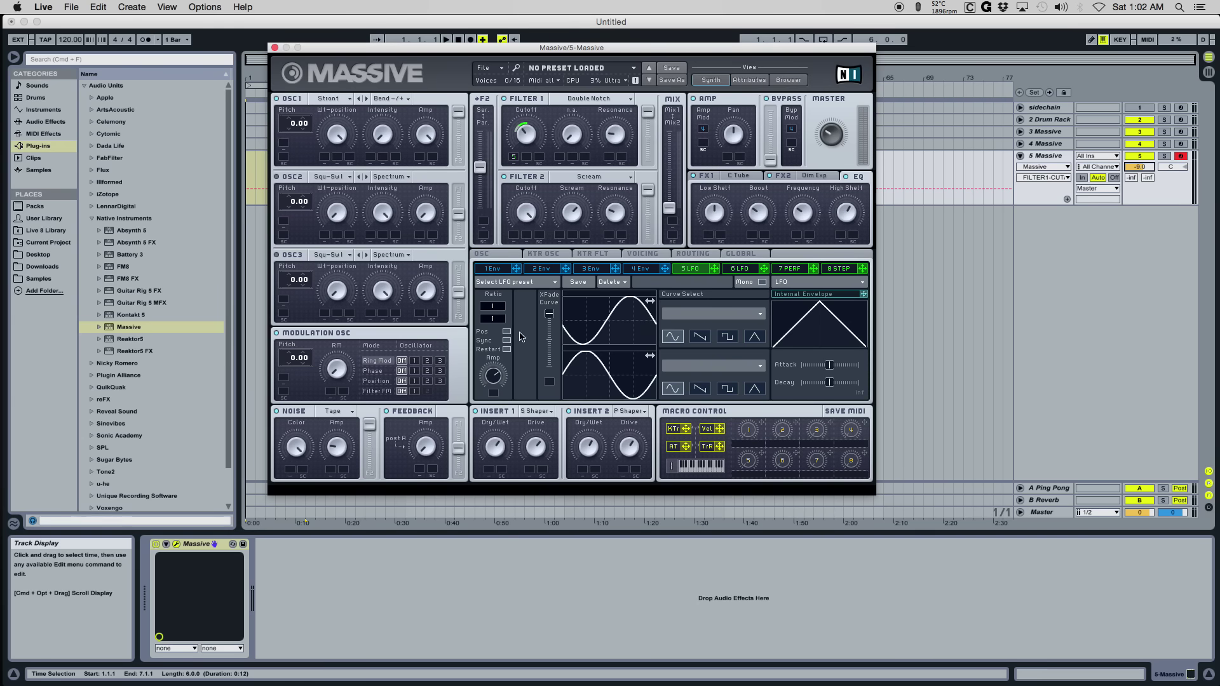
pyautogui.click(497, 383)
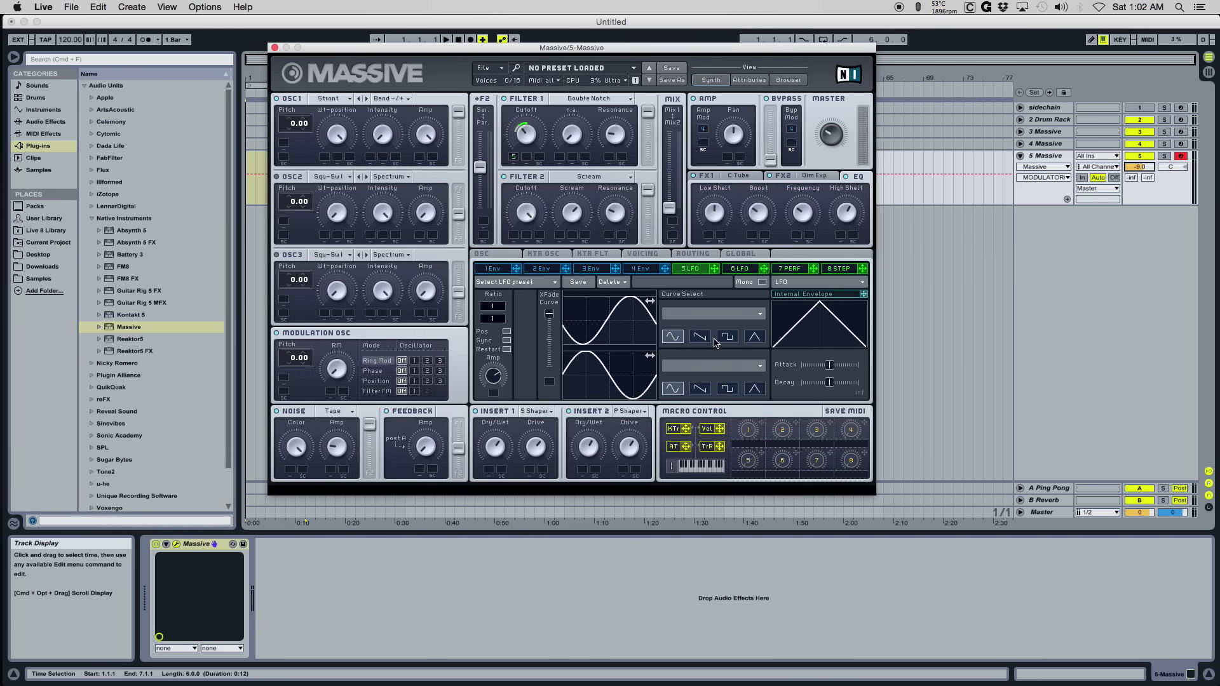
pyautogui.click(693, 321)
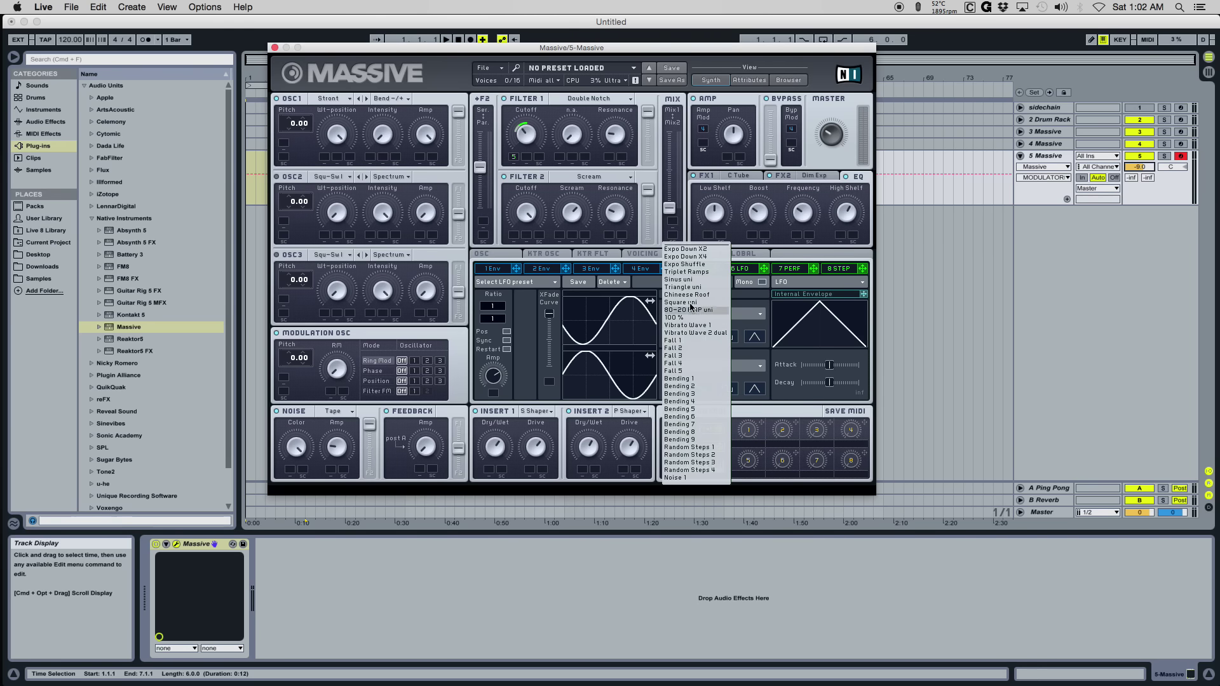
pyautogui.click(749, 305)
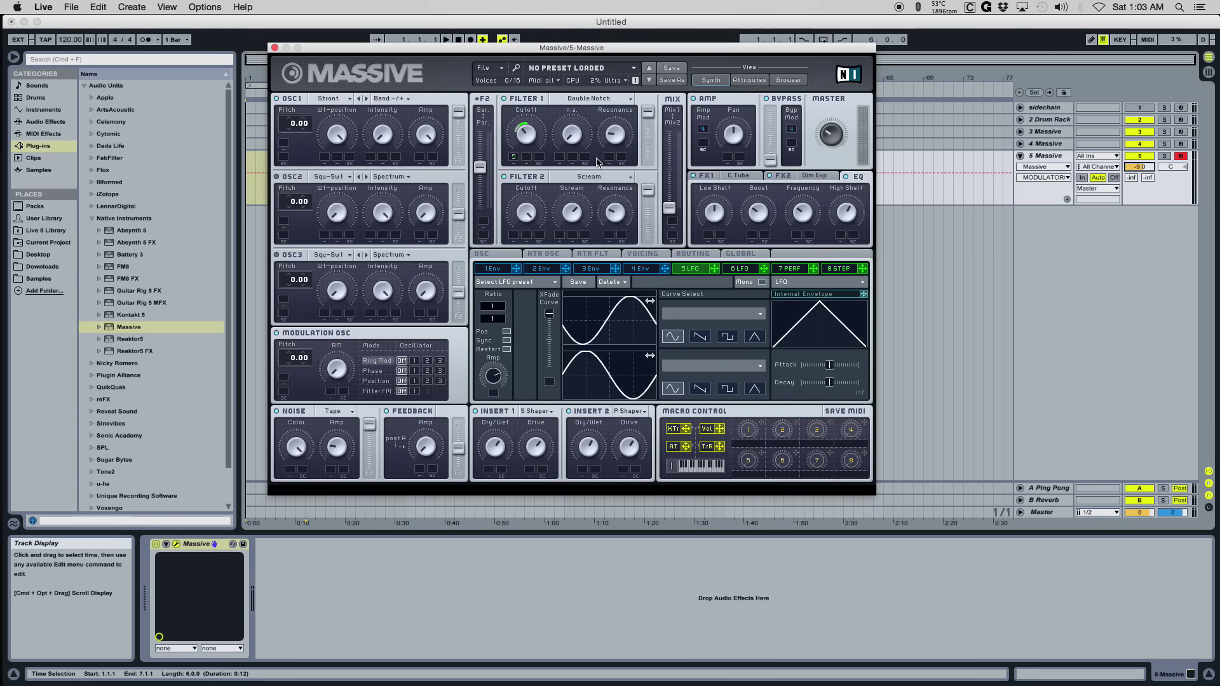
# Modulate oscillator 1's Wt-position with LFO 5 from just above halfway, lower its Intensity to about a quarter, and recheck Filter 1's Cutoff.
pyautogui.moveTo(713, 268); pyautogui.dragTo(326, 145)
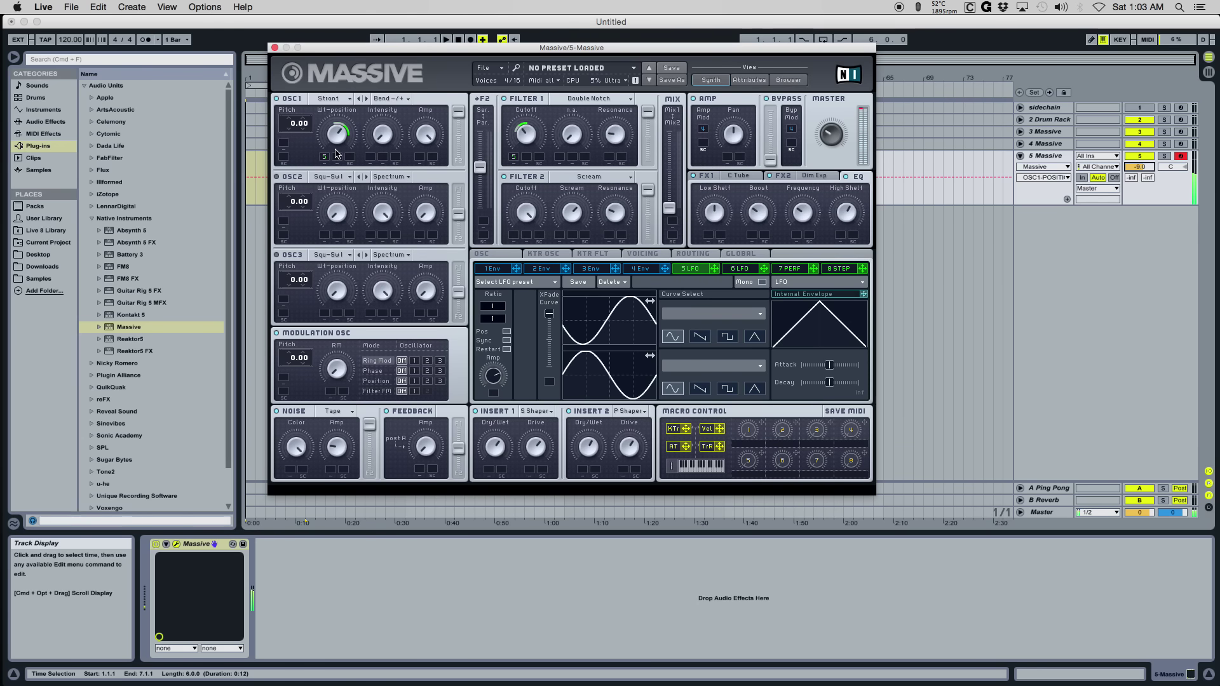
pyautogui.click(389, 127)
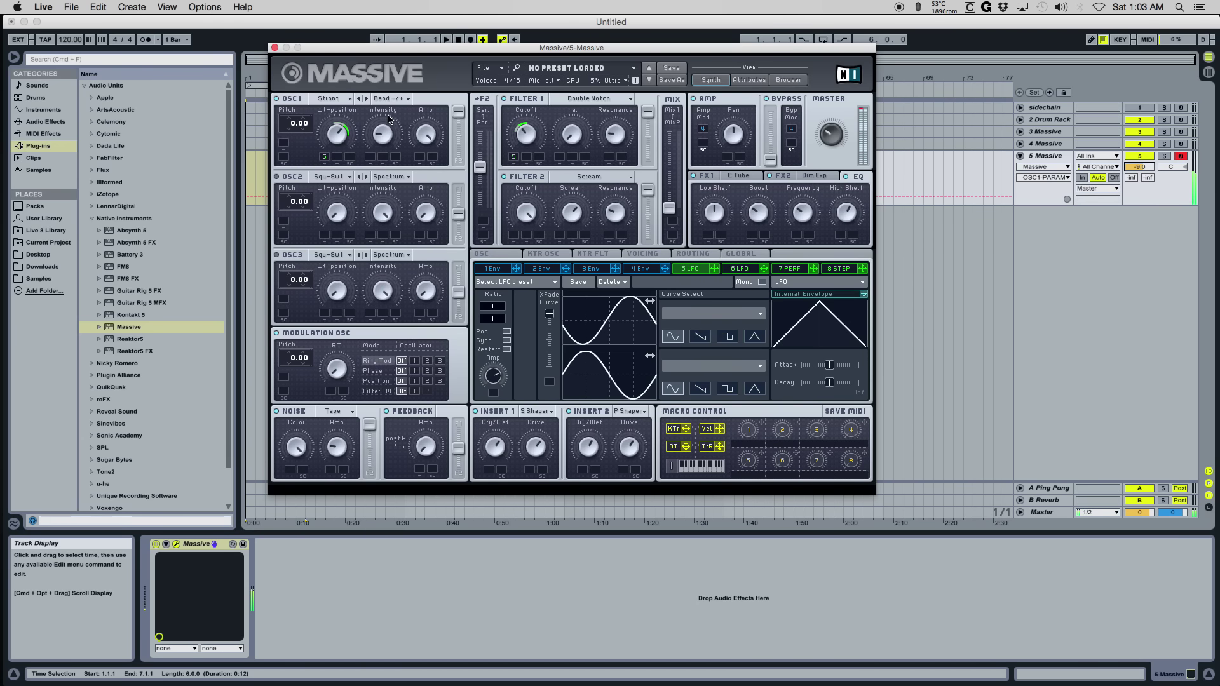
pyautogui.click(338, 140)
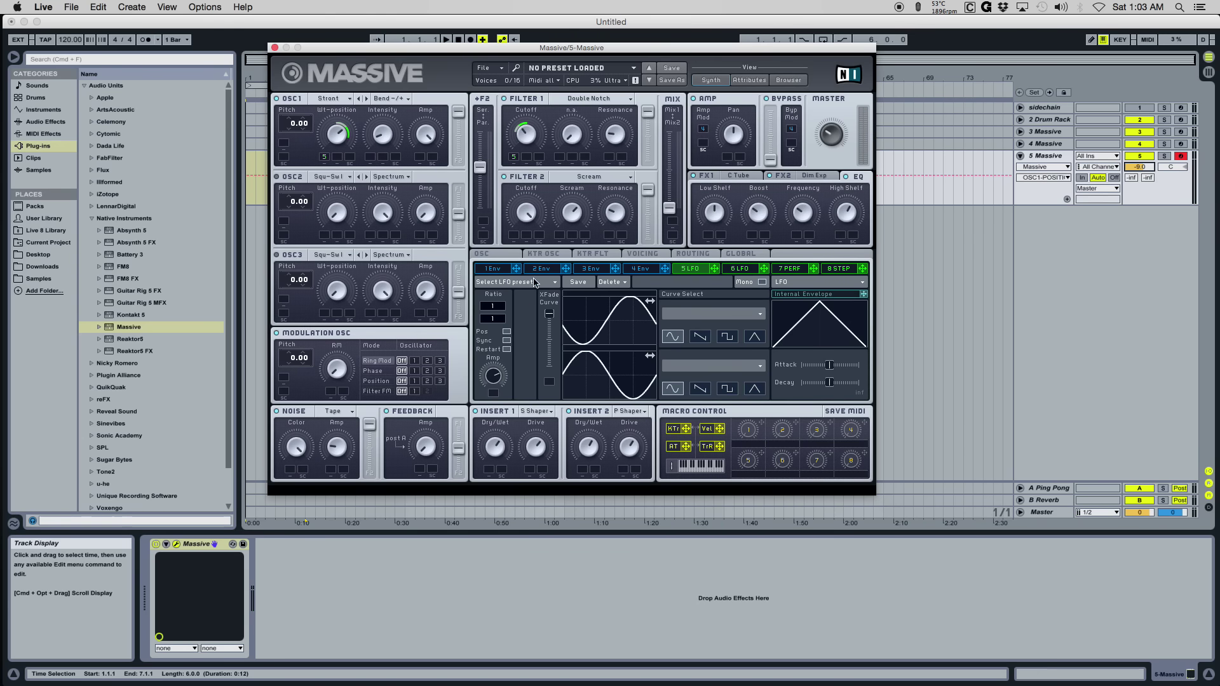
pyautogui.click(526, 141)
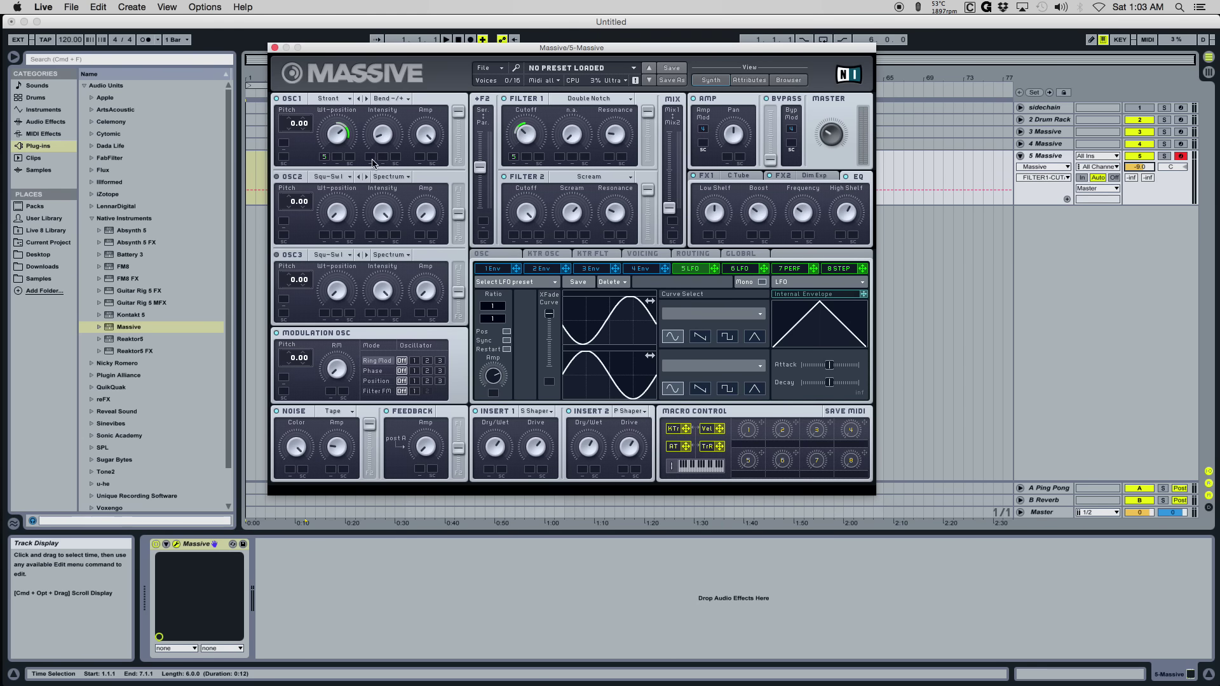
# Shape envelope 1 with zero decay Level and a longer Attack, and assign it to Filter 1's Cutoff.
pyautogui.click(494, 269)
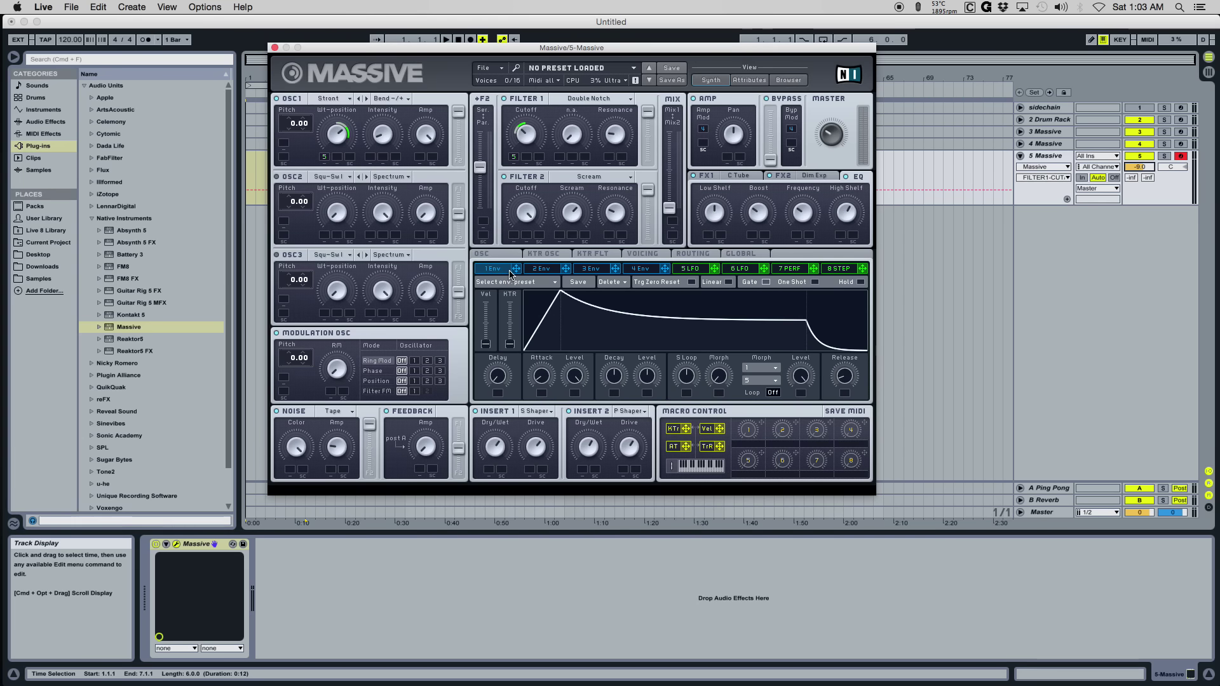
pyautogui.moveTo(648, 375); pyautogui.dragTo(643, 399)
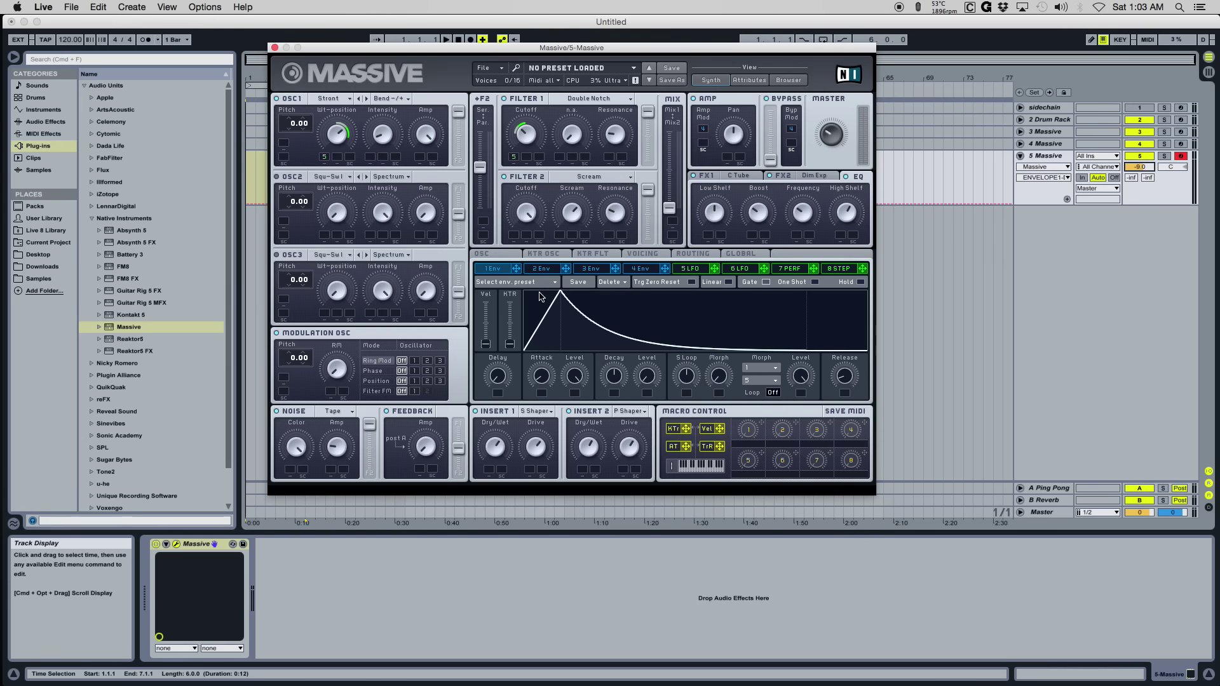
pyautogui.moveTo(542, 381); pyautogui.dragTo(546, 361)
pyautogui.moveTo(516, 161); pyautogui.dragTo(526, 158)
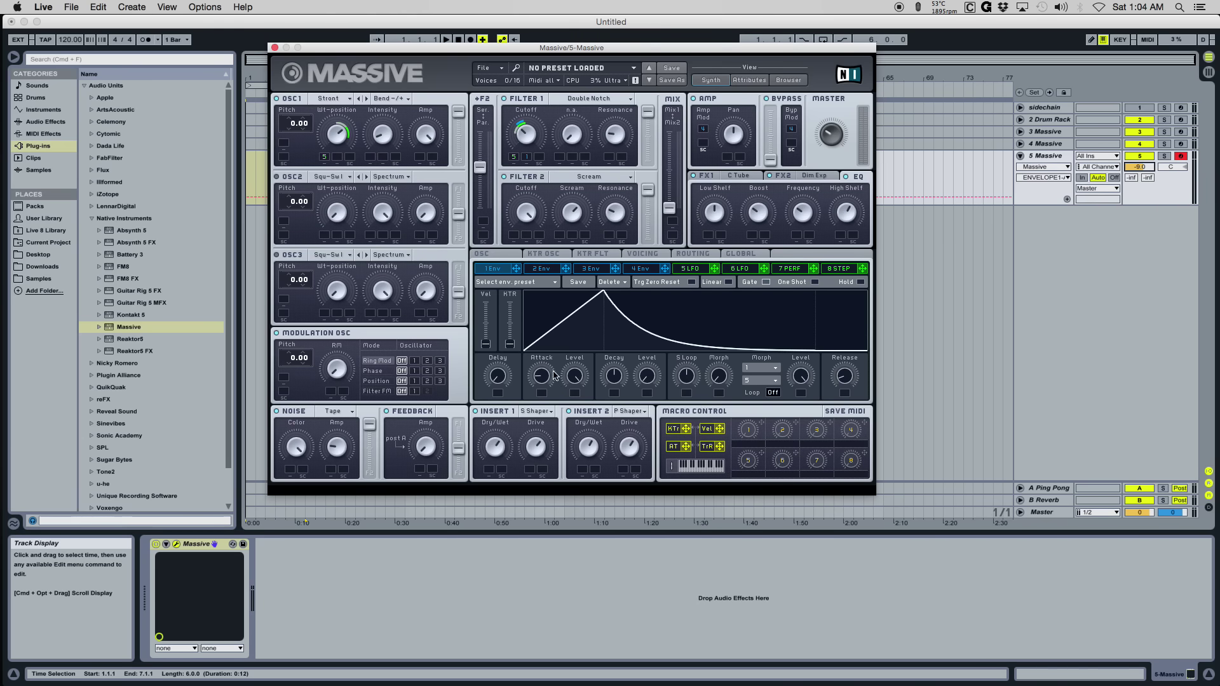
pyautogui.moveTo(544, 379); pyautogui.dragTo(544, 376)
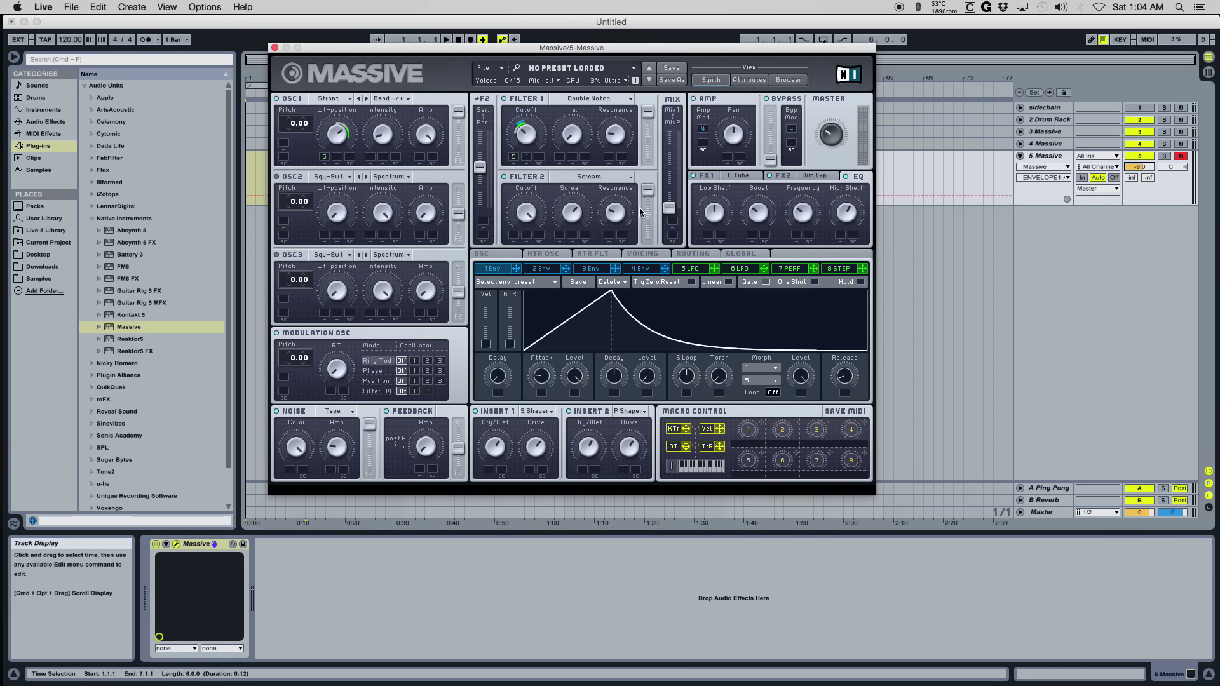
# Readjust oscillator 1's Intensity and turn on the unisono Pitch Cutoff spread with its slider near minimum.
pyautogui.click(689, 268)
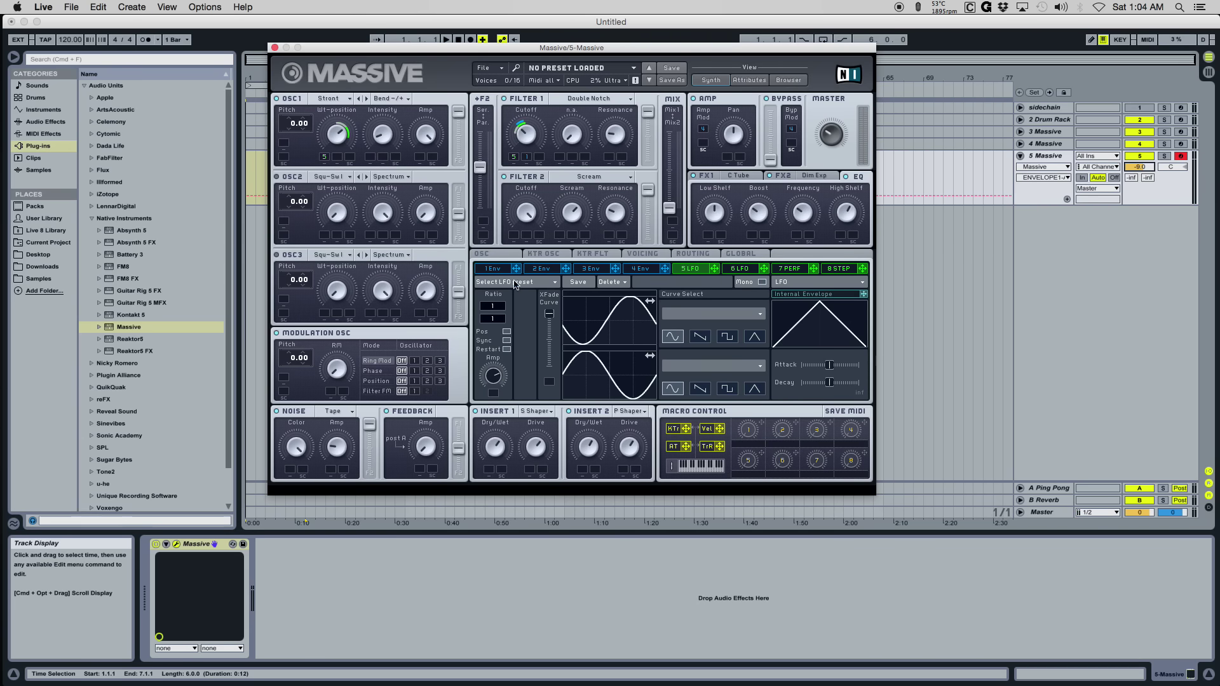
pyautogui.click(386, 141)
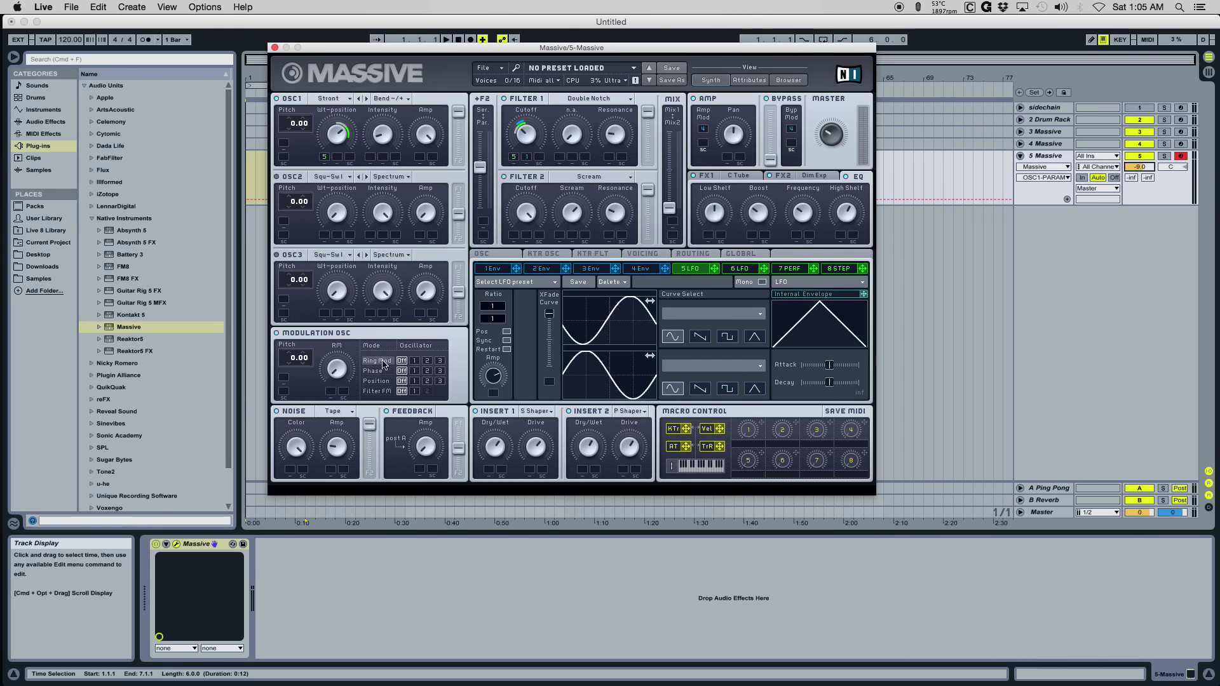
pyautogui.click(629, 255)
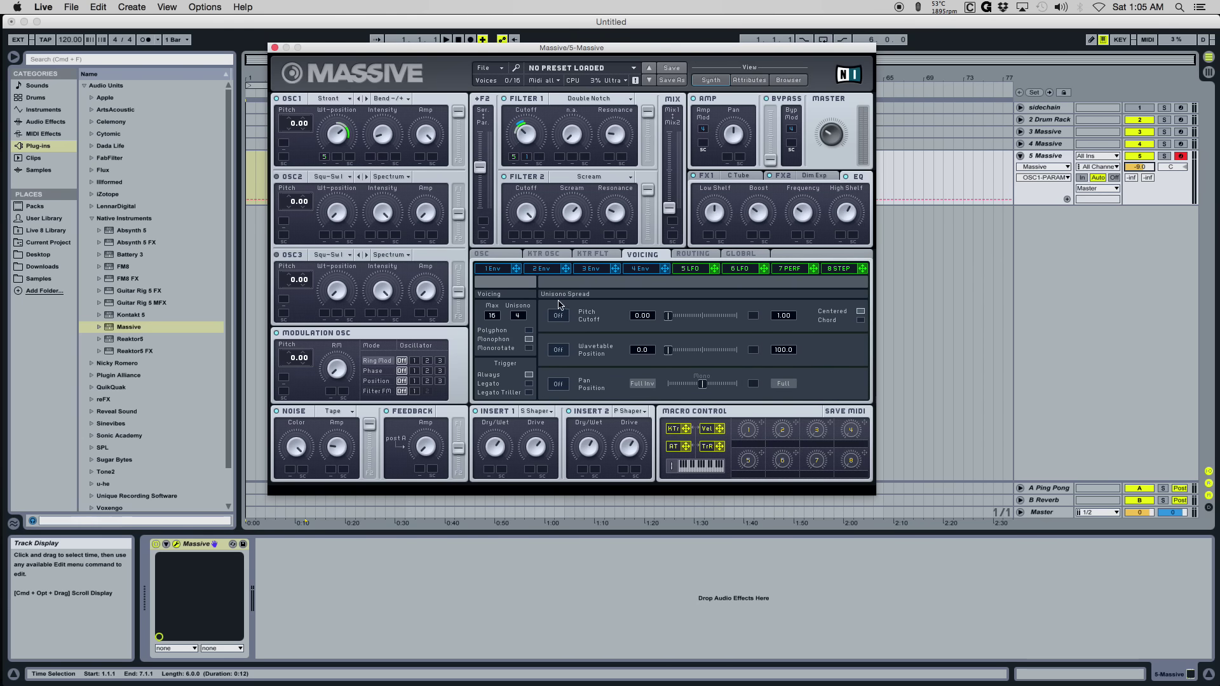
pyautogui.click(672, 316)
pyautogui.click(558, 315)
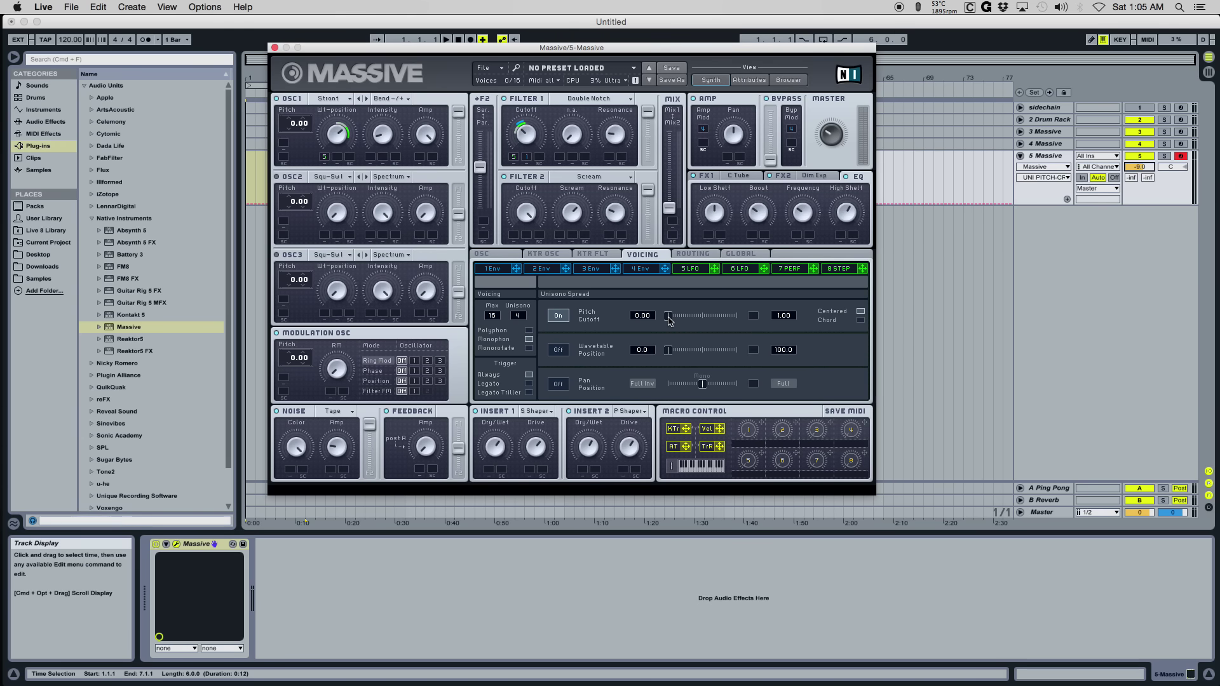
pyautogui.moveTo(668, 317); pyautogui.dragTo(667, 320)
# Try different start phases for oscillator 1 in the oscillator phase display, and return to the voicing settings.
pyautogui.click(486, 254)
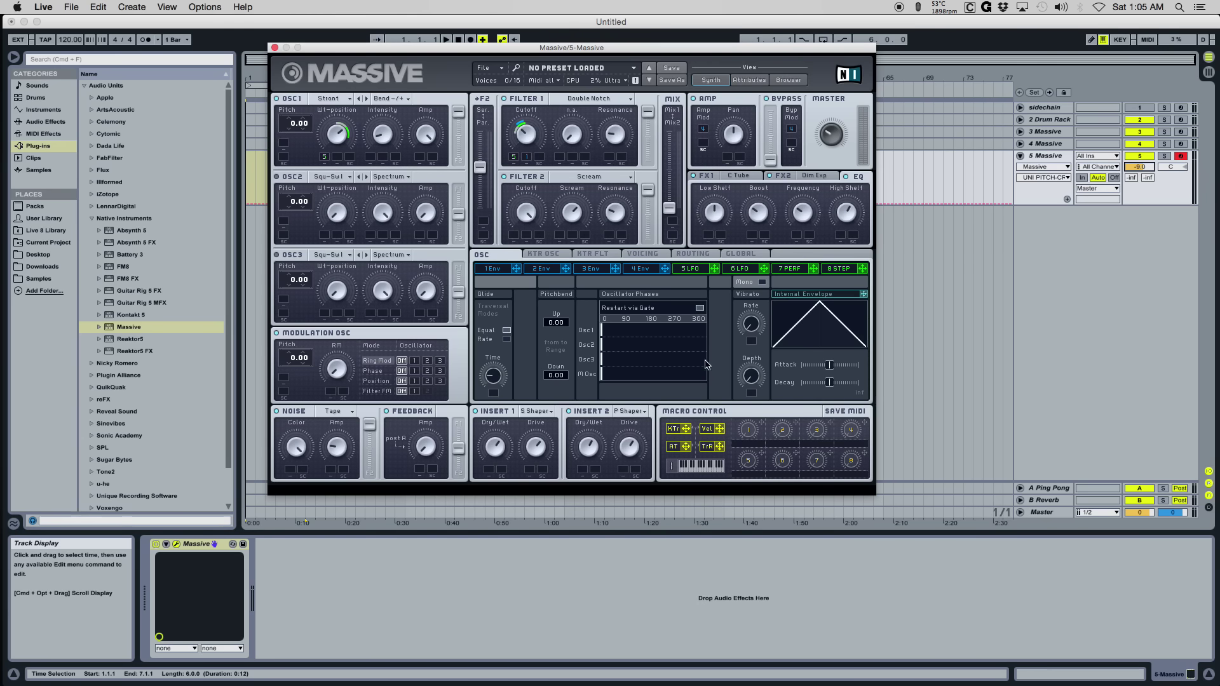
pyautogui.click(613, 330)
pyautogui.moveTo(622, 337)
pyautogui.mouseDown()
pyautogui.moveTo(697, 337)
pyautogui.moveTo(614, 333)
pyautogui.mouseUp()
pyautogui.moveTo(618, 335); pyautogui.dragTo(615, 337)
pyautogui.click(655, 256)
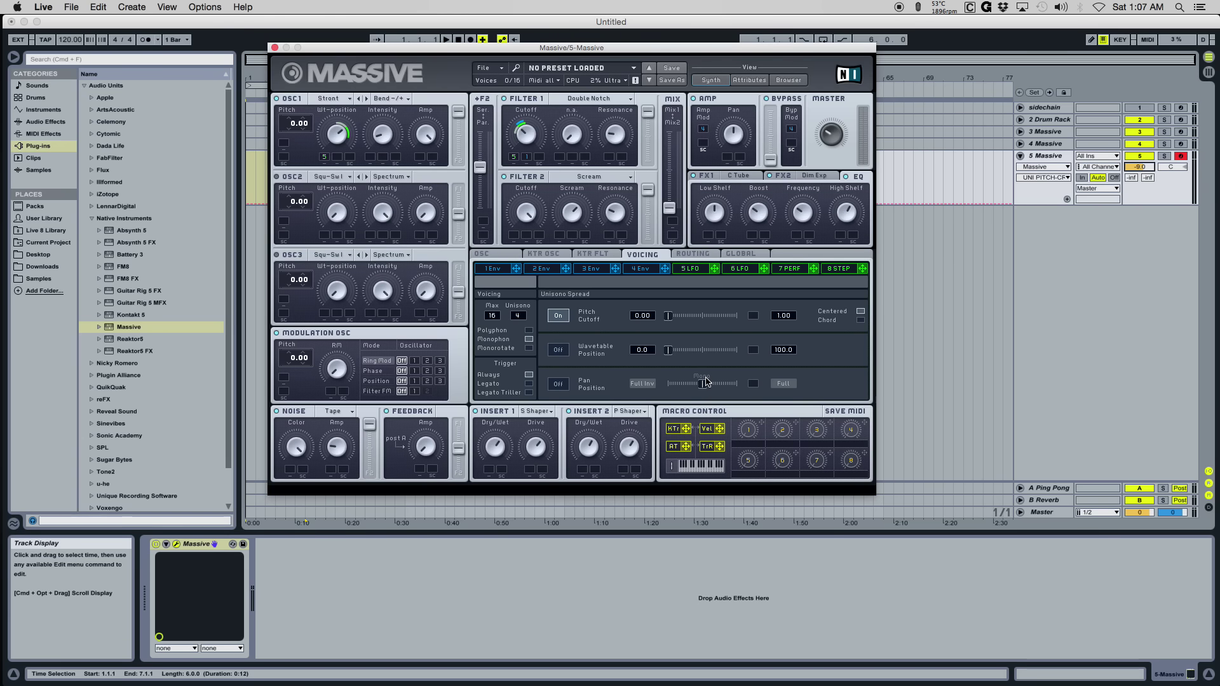
# Display the FX 2 Dim Exp settings and reposition the Massive window over the arrangement.
pyautogui.click(792, 179)
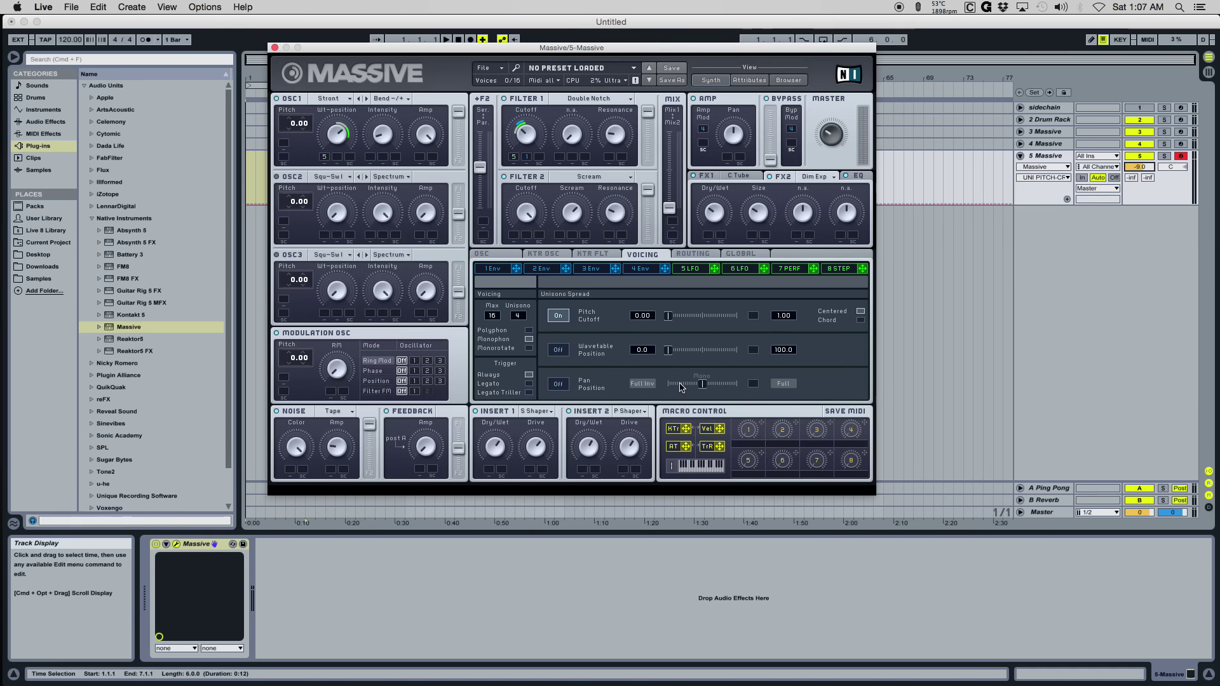
pyautogui.moveTo(430, 64); pyautogui.dragTo(453, 96)
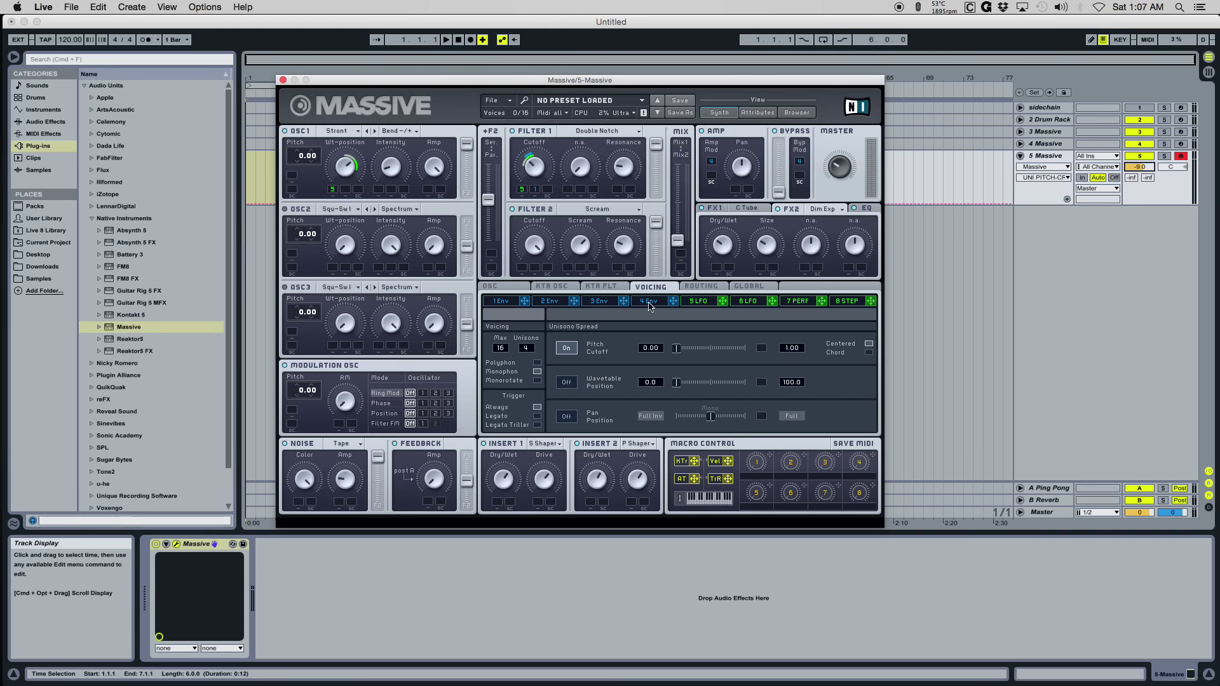
pyautogui.moveTo(620, 84); pyautogui.dragTo(645, 61)
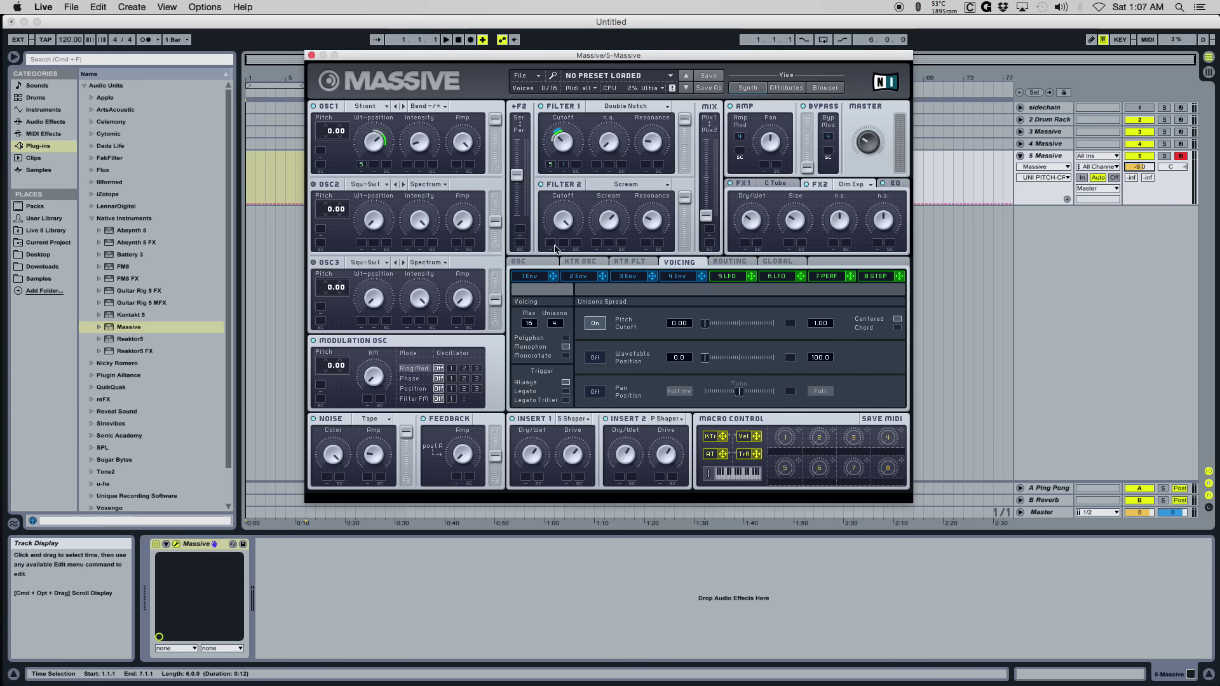
# Enable ring modulation on oscillator 1, setting oscillator 1's pitch to 0.04 and the modulation oscillator's pitch to 0.32.
pyautogui.click(452, 370)
pyautogui.moveTo(347, 368); pyautogui.dragTo(347, 366)
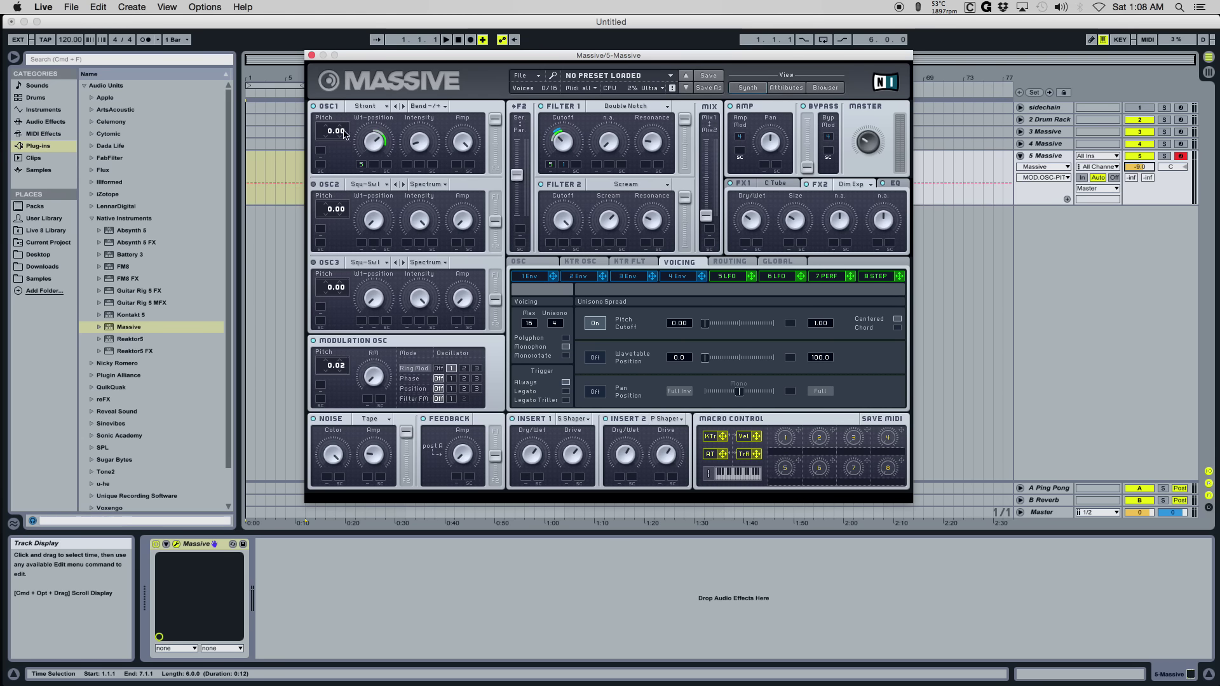
pyautogui.moveTo(344, 133); pyautogui.dragTo(345, 129)
pyautogui.click(374, 378)
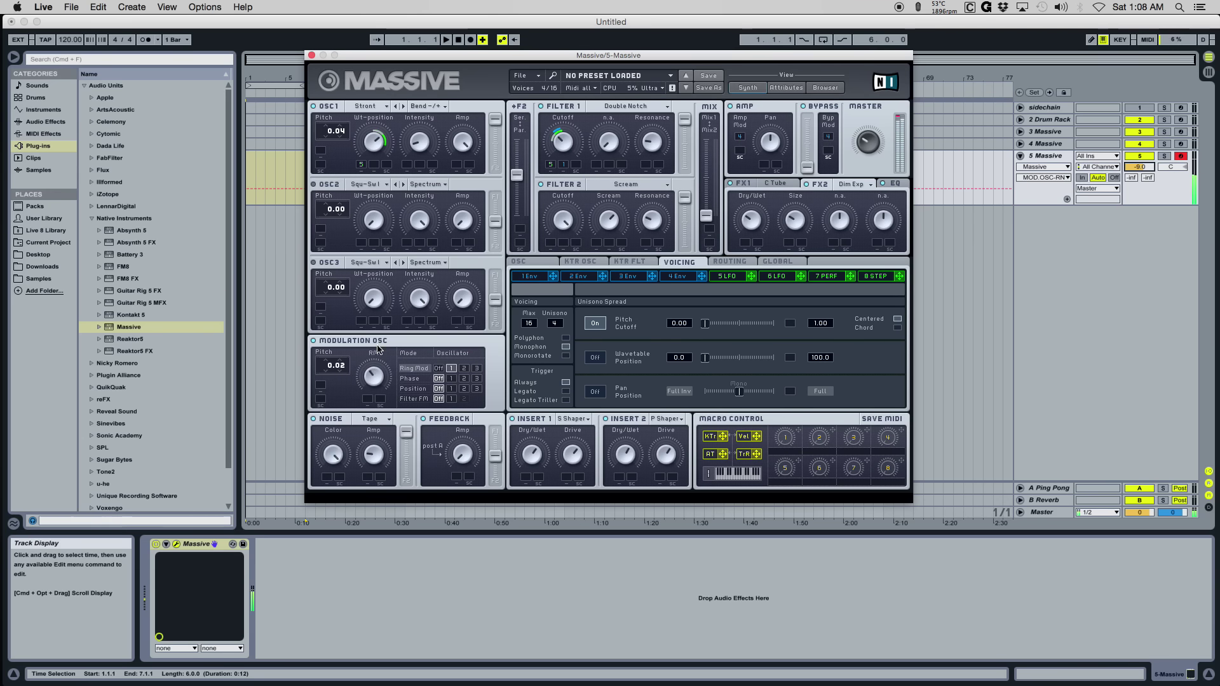
pyautogui.moveTo(342, 370); pyautogui.dragTo(351, 331)
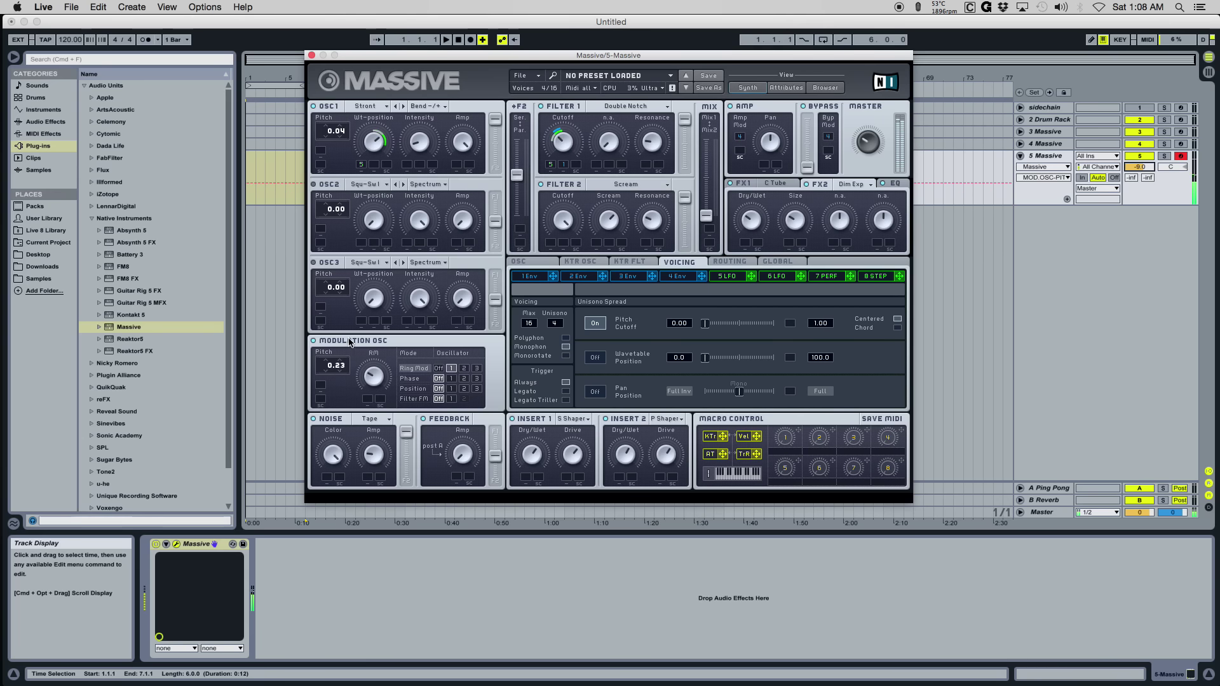
pyautogui.click(370, 379)
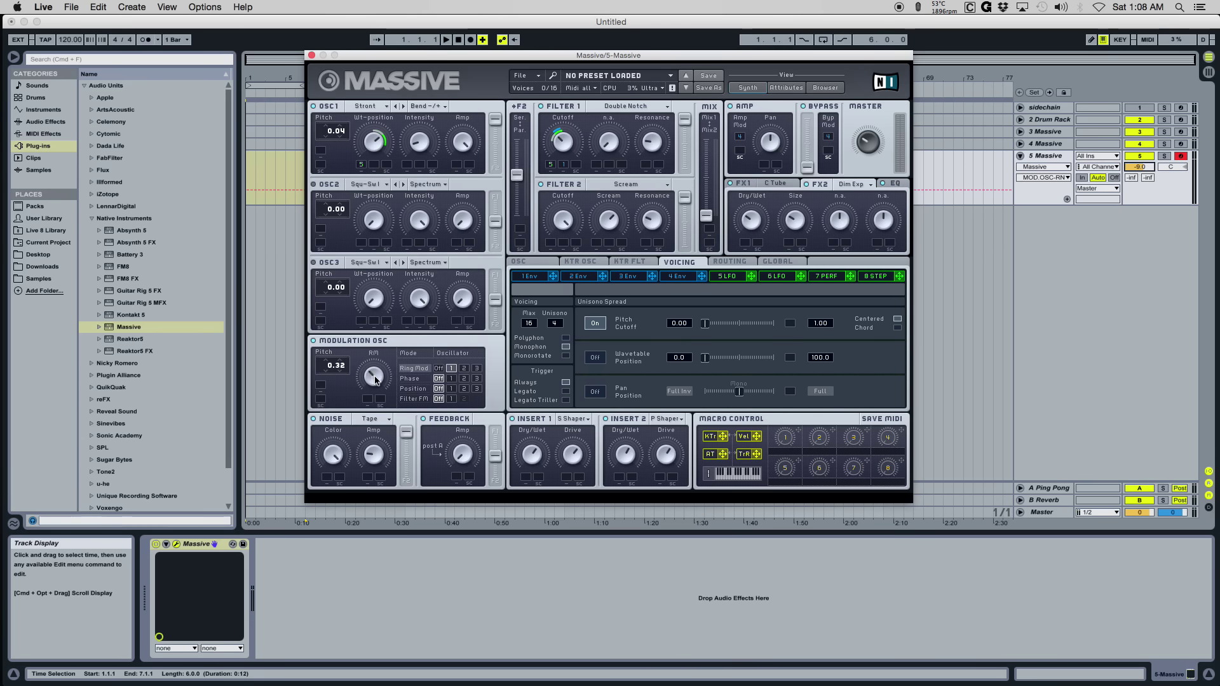
# Show the oscillator settings and try modulation oscillator pitches such as 0.00, 0.31, 0.70 and 0.07, finishing with a reset.
pyautogui.click(545, 262)
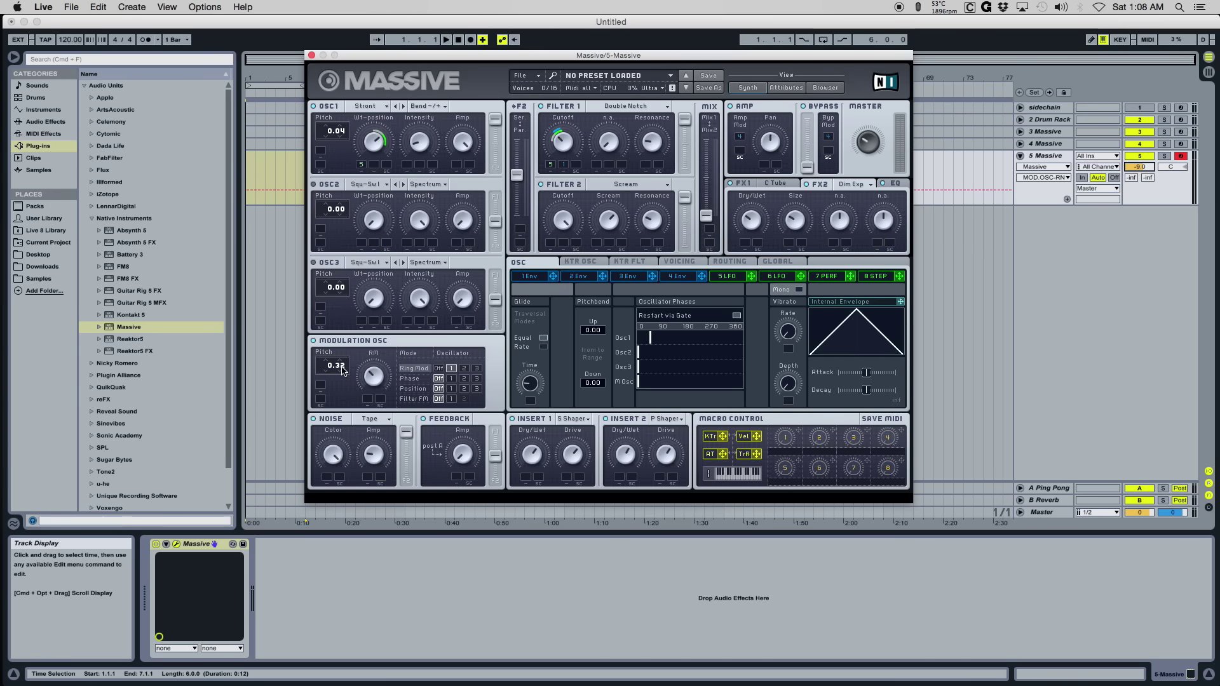
pyautogui.moveTo(344, 372); pyautogui.dragTo(346, 381)
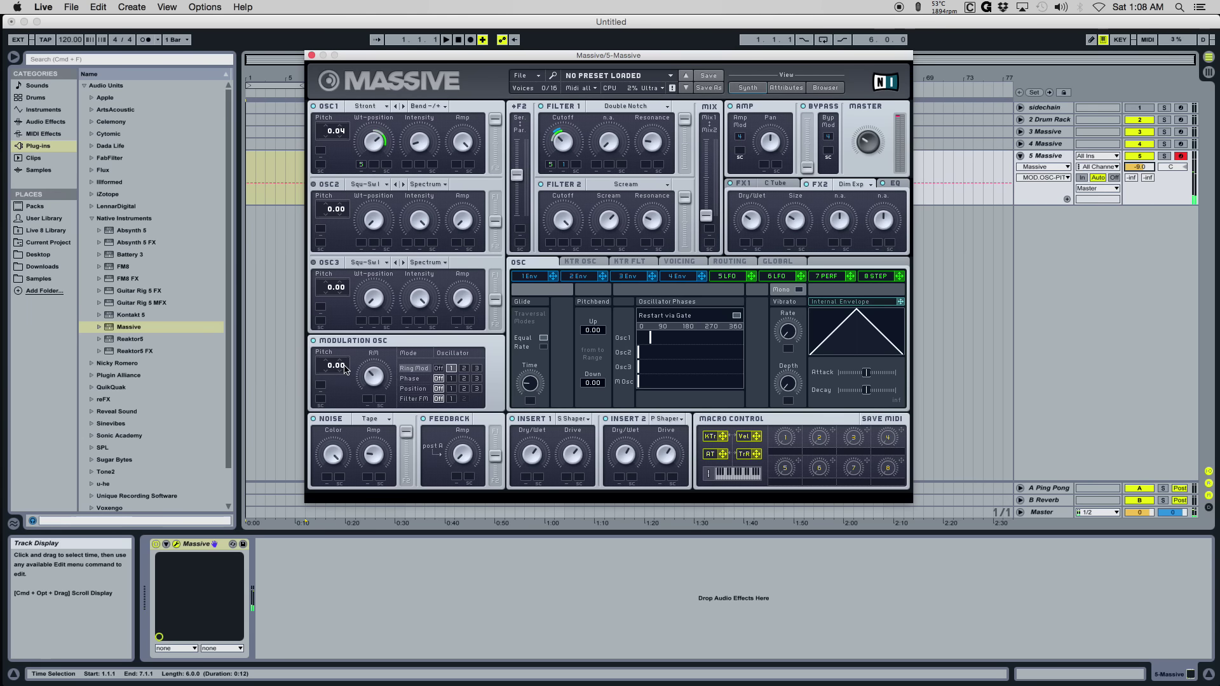
pyautogui.moveTo(348, 350)
pyautogui.mouseDown()
pyautogui.moveTo(348, 318)
pyautogui.moveTo(348, 331)
pyautogui.mouseUp()
pyautogui.moveTo(344, 369); pyautogui.dragTo(343, 383)
pyautogui.moveTo(353, 339); pyautogui.dragTo(352, 331)
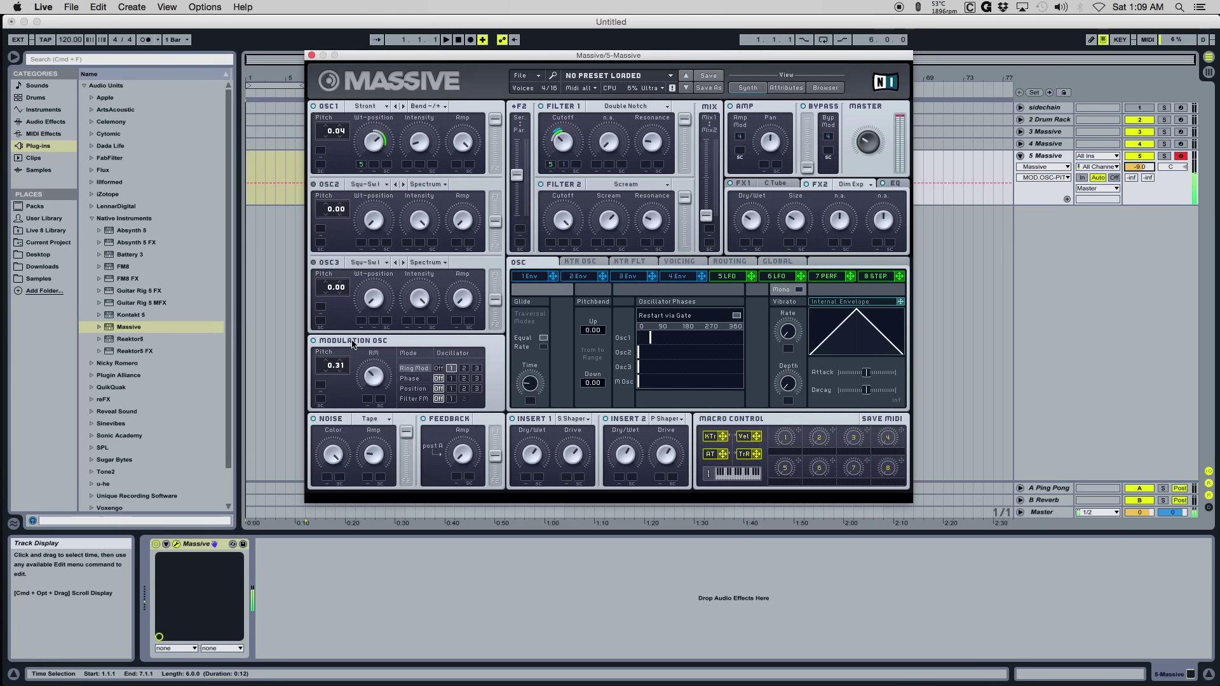
pyautogui.moveTo(342, 371); pyautogui.dragTo(347, 326)
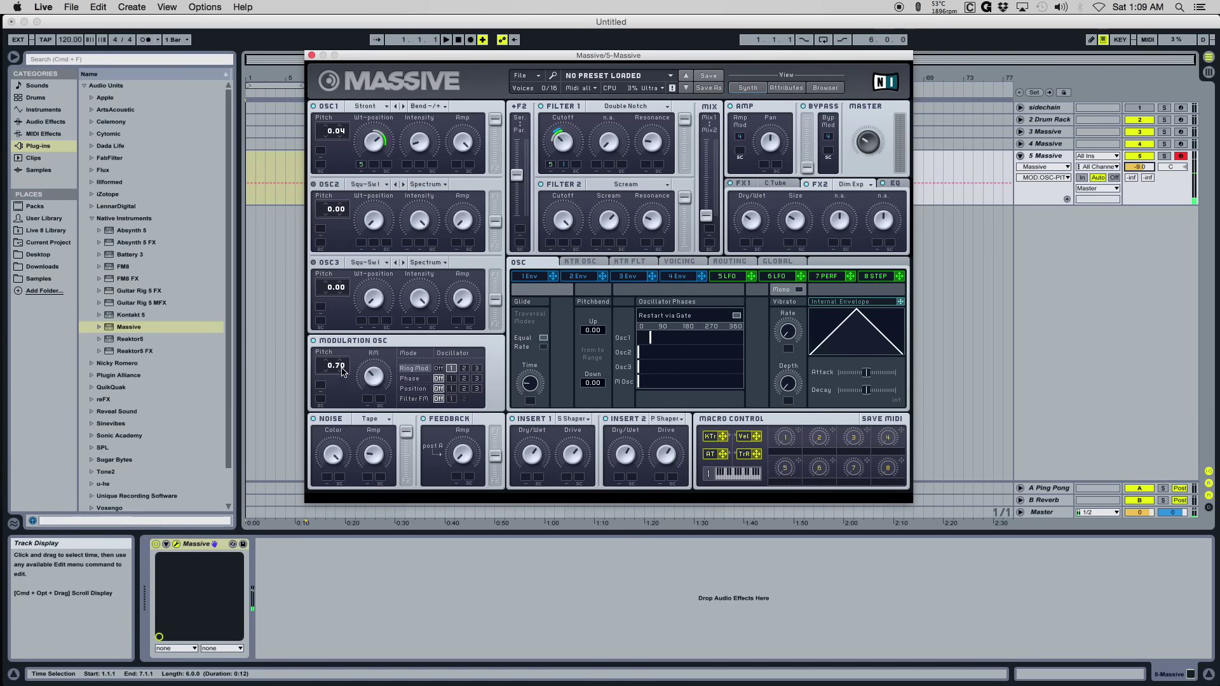
pyautogui.moveTo(343, 370); pyautogui.dragTo(344, 446)
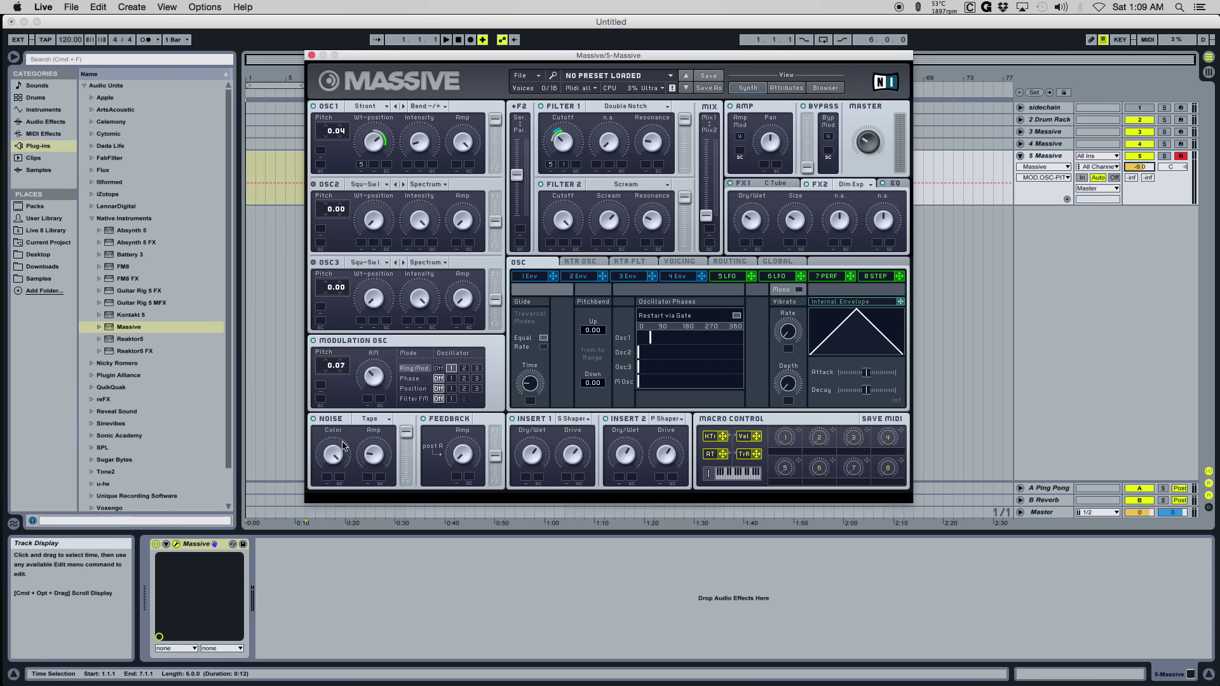
pyautogui.keyDown('super'); pyautogui.click(342, 375); pyautogui.keyUp('super')
# Try both oscillator 1 and the modulation oscillator at pitch 0.17 with different RM amounts, and a modulation pitch of 0.21.
pyautogui.moveTo(349, 135); pyautogui.dragTo(349, 119)
pyautogui.moveTo(343, 368); pyautogui.dragTo(347, 346)
pyautogui.moveTo(381, 380); pyautogui.dragTo(377, 337)
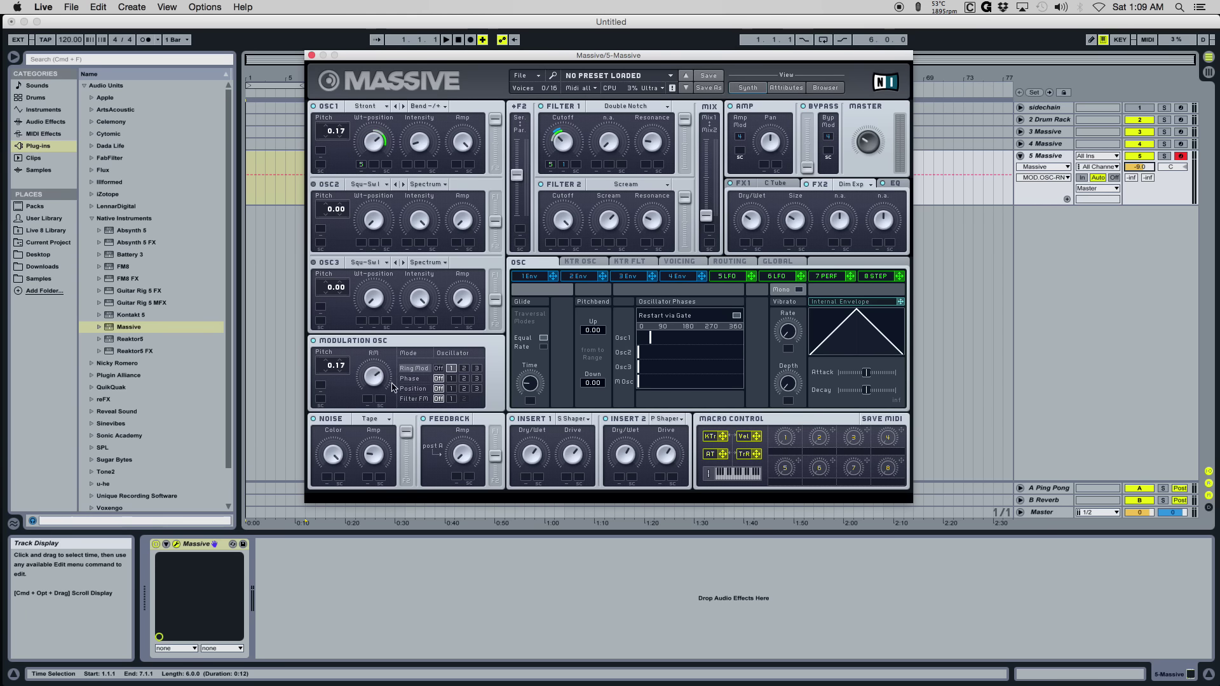
pyautogui.moveTo(384, 379); pyautogui.dragTo(387, 419)
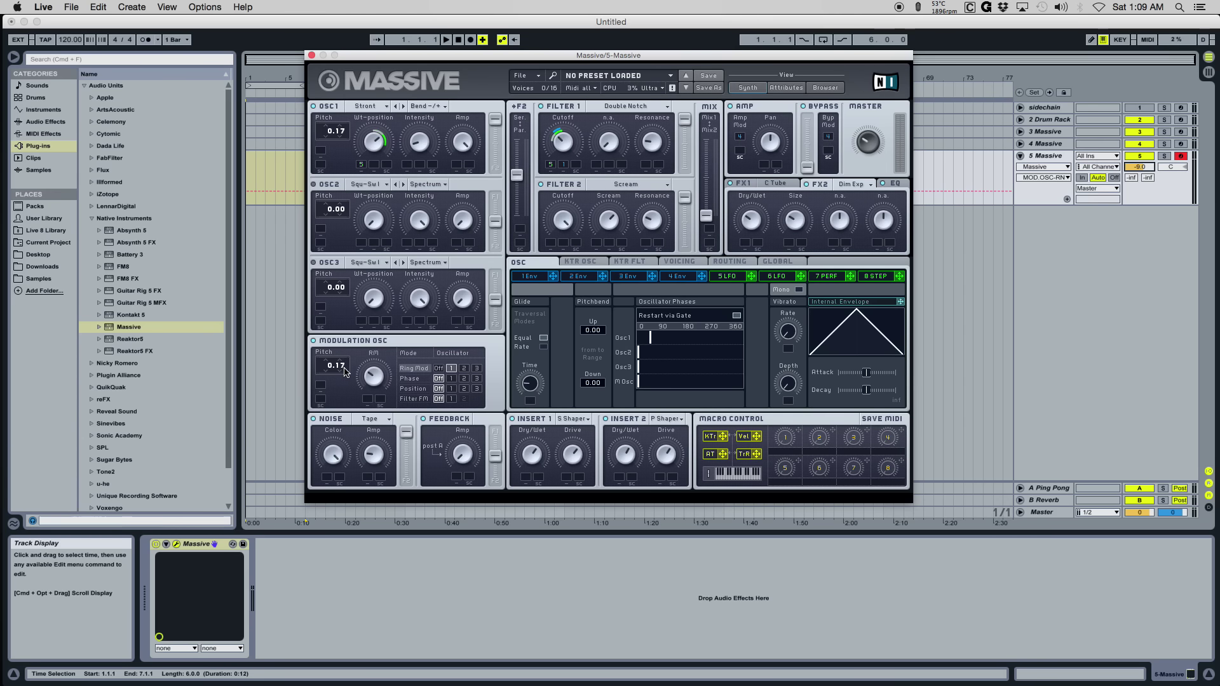
pyautogui.moveTo(353, 360); pyautogui.dragTo(348, 373)
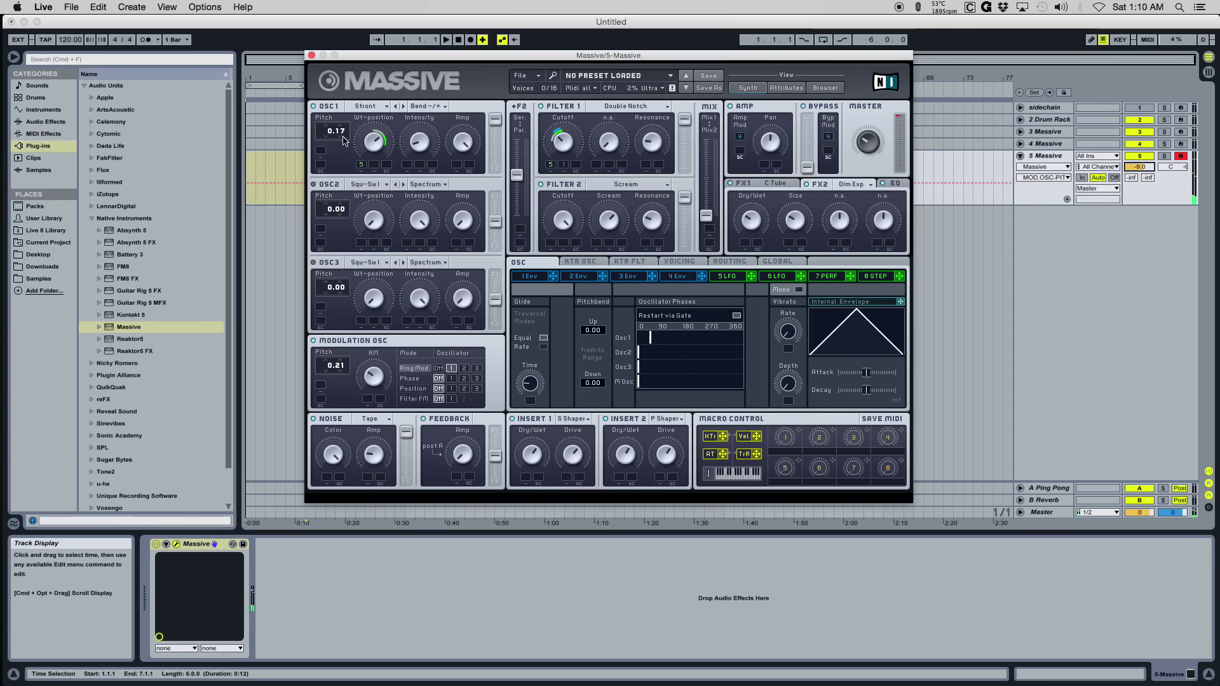
# Set oscillator 1's pitch to 0.04 and the modulation oscillator's pitch to 0.34, and try Filter 2's Cutoff.
pyautogui.moveTo(341, 136)
pyautogui.mouseDown()
pyautogui.moveTo(342, 153)
pyautogui.moveTo(344, 133)
pyautogui.mouseUp()
pyautogui.moveTo(349, 375); pyautogui.dragTo(345, 353)
pyautogui.moveTo(567, 223)
pyautogui.mouseDown()
pyautogui.moveTo(578, 239)
pyautogui.moveTo(583, 205)
pyautogui.mouseUp()
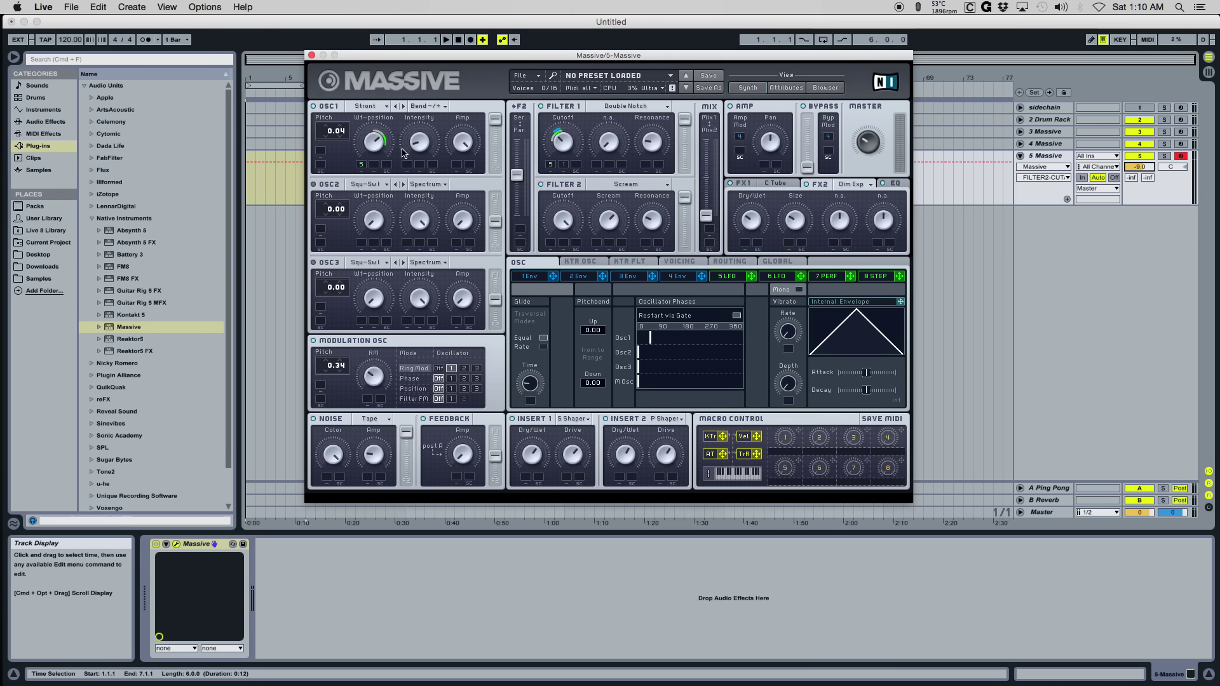
# Assign envelope 1 to oscillator 1's Wt-position and switch the modulation oscillator to Position modulation of oscillator 1.
pyautogui.click(537, 277)
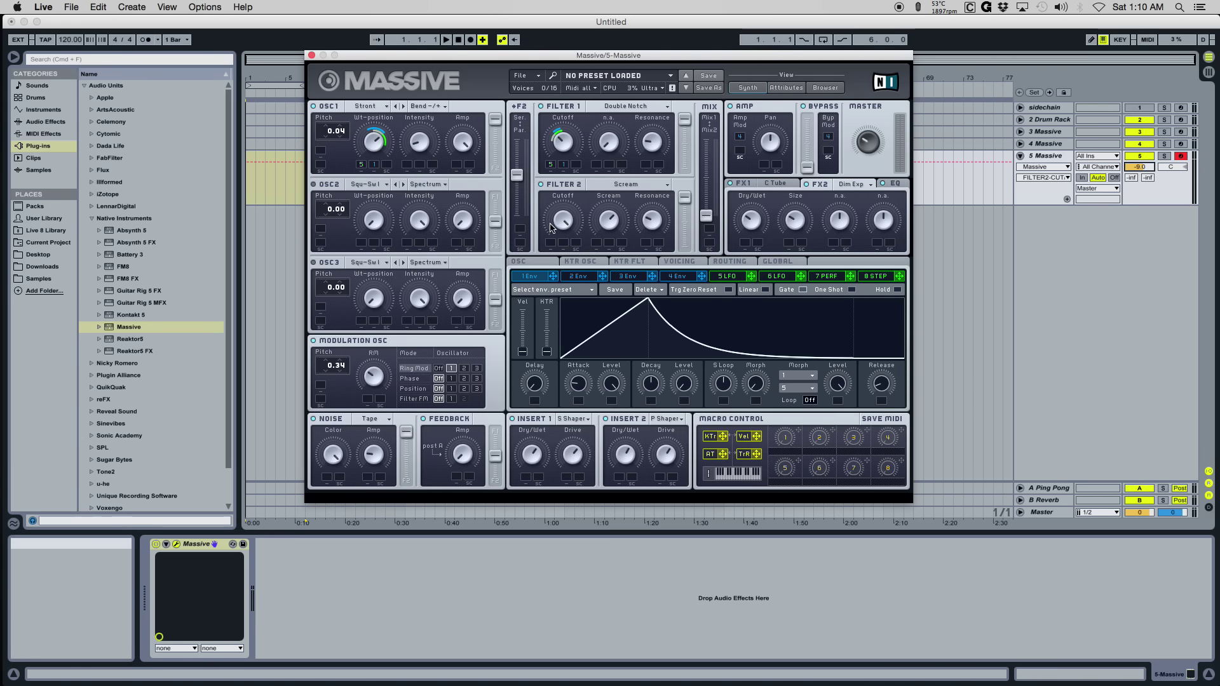
pyautogui.click(451, 388)
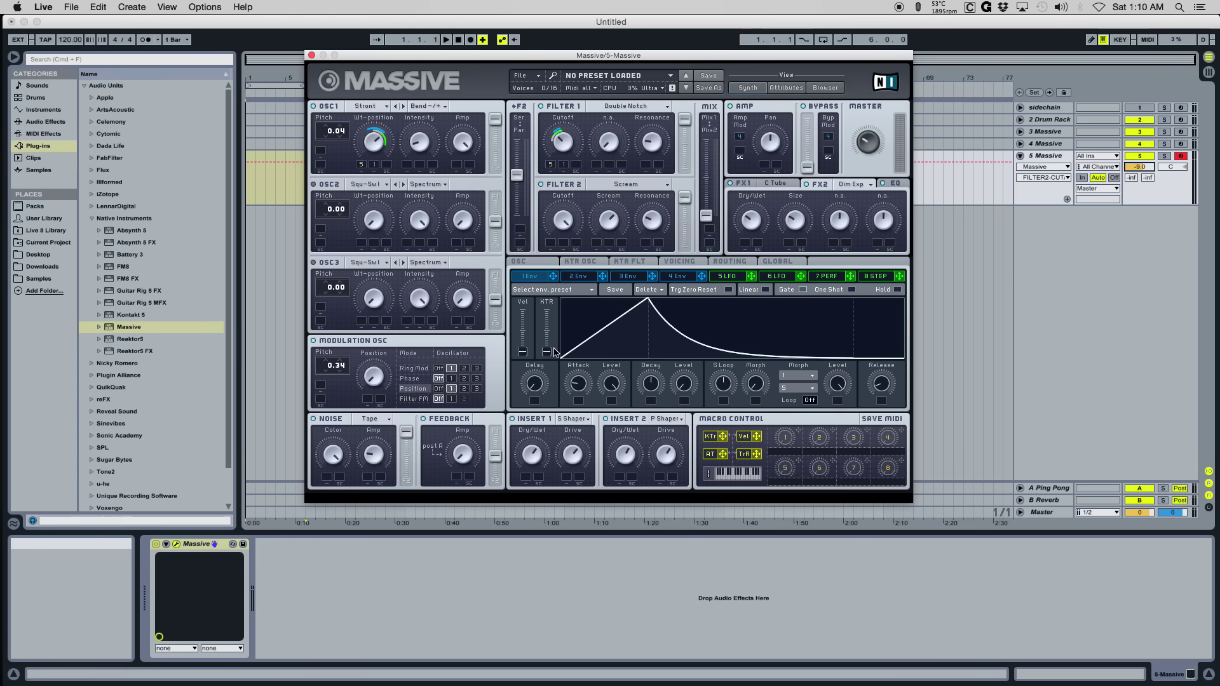
pyautogui.click(378, 382)
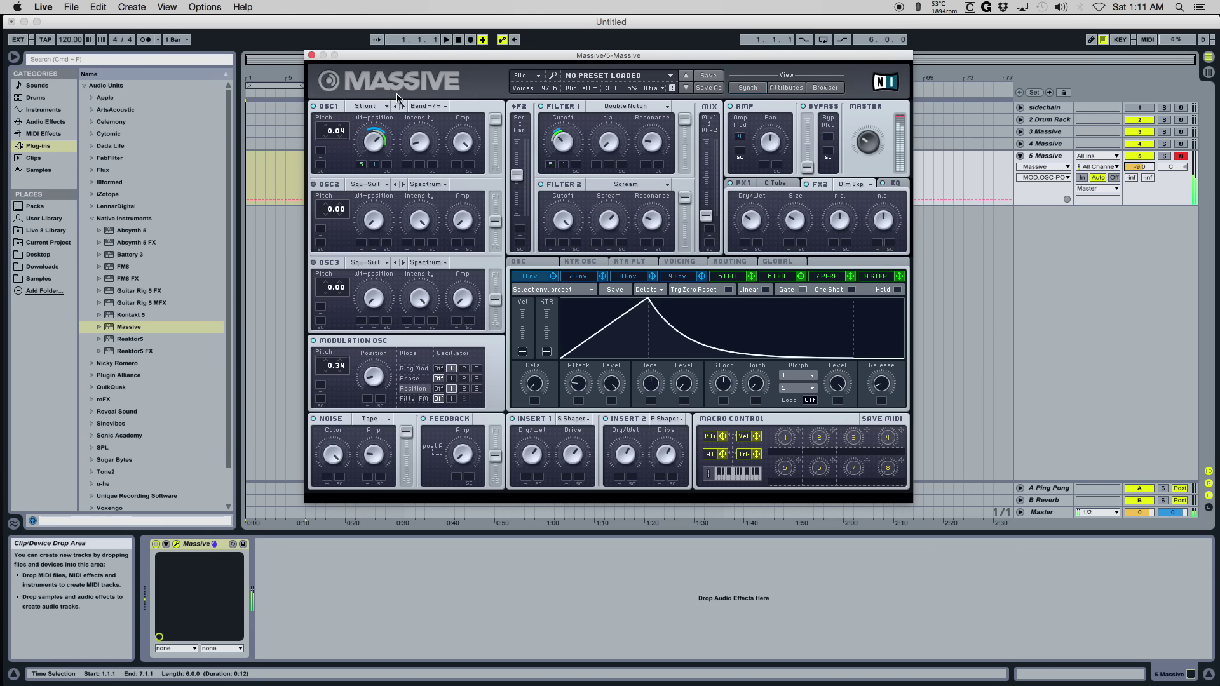
# Close the synth window, arm track 3 Massive, and check its finished Dubstep-Deathgrowl patch for comparison.
pyautogui.press('super+w')
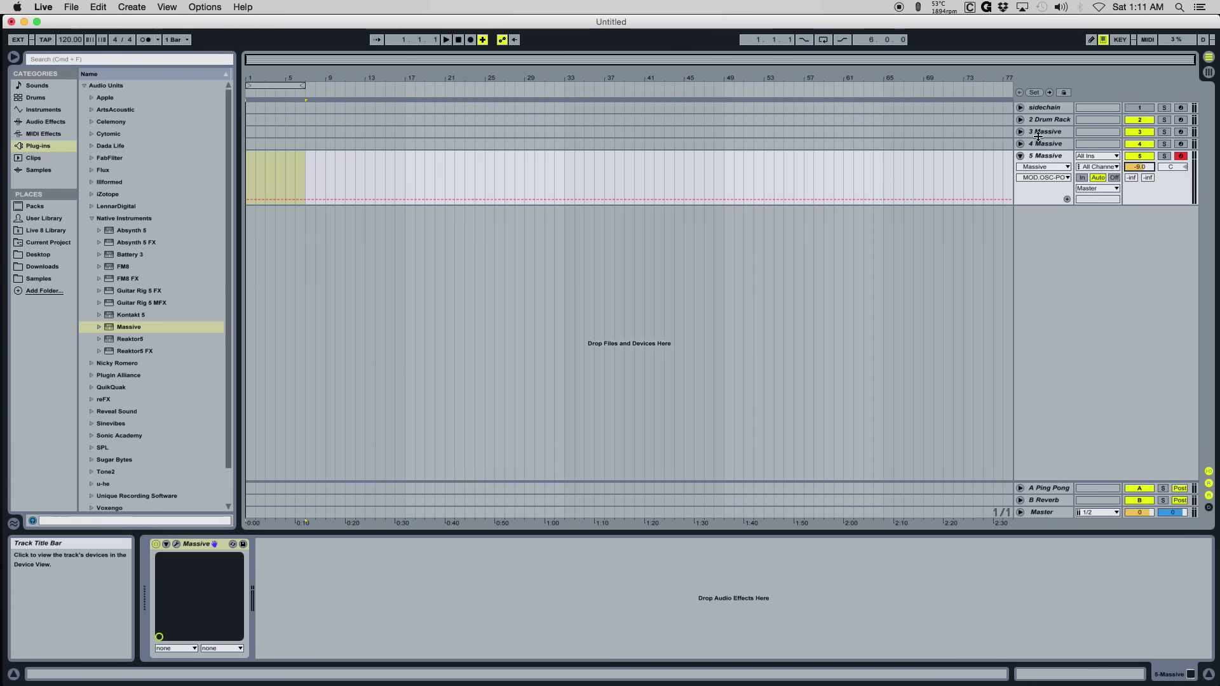
pyautogui.click(1180, 131)
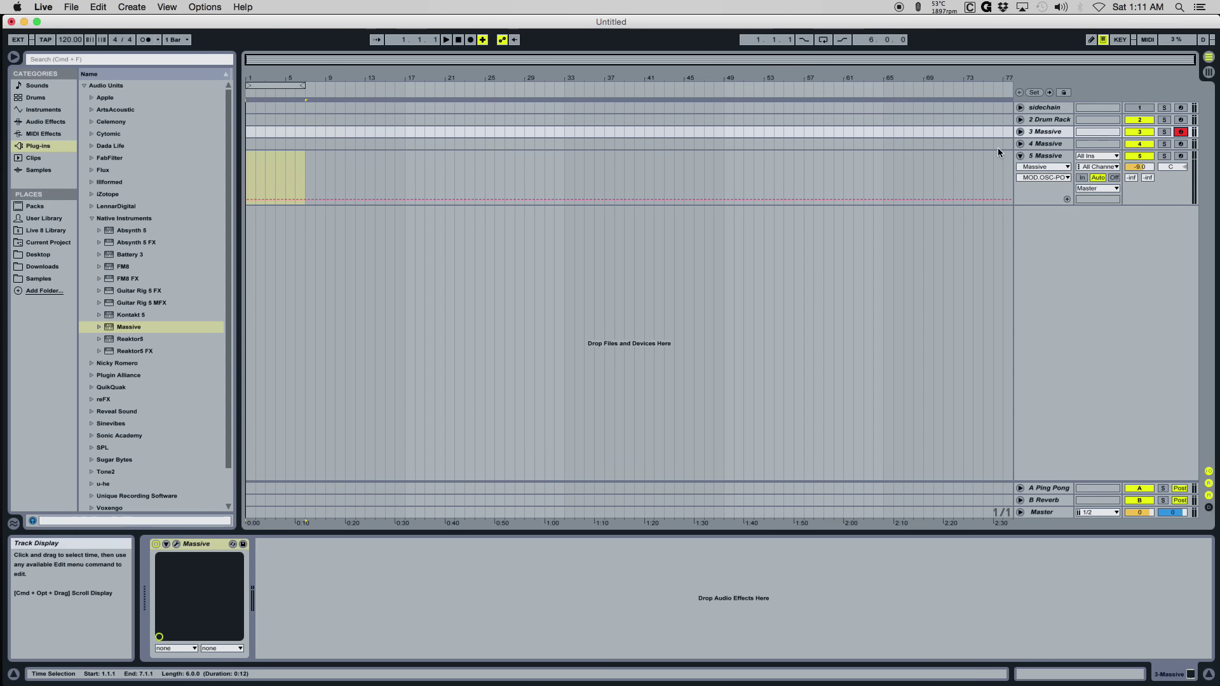
pyautogui.click(176, 544)
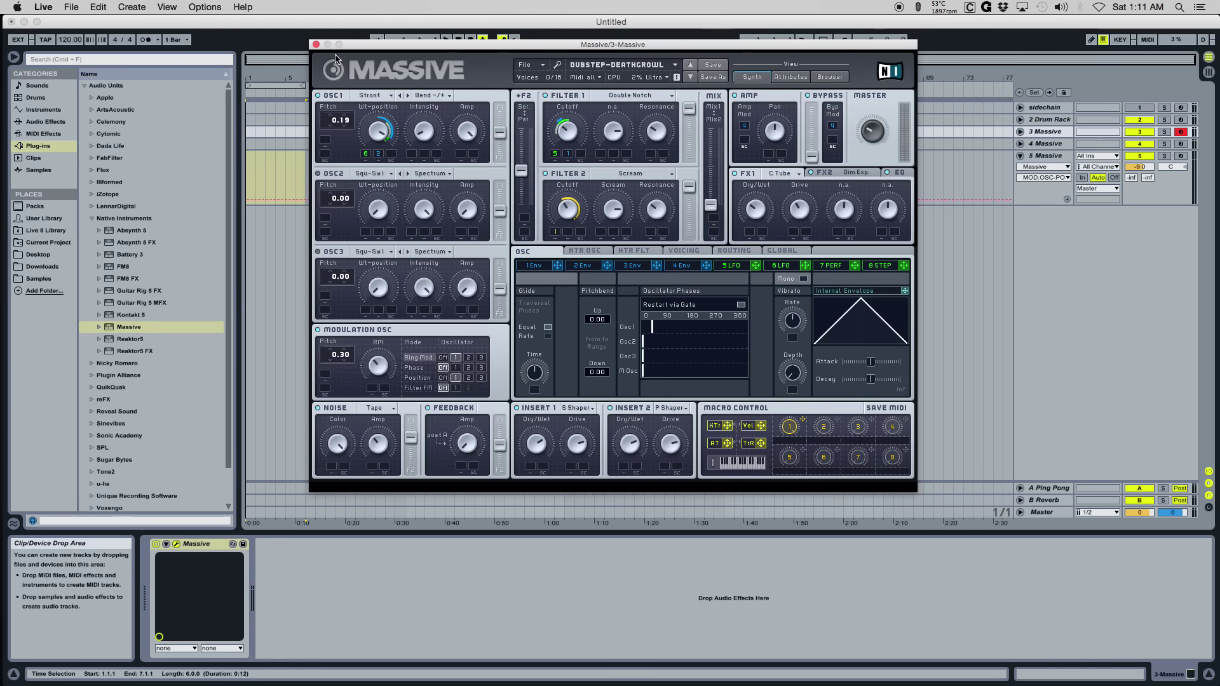
pyautogui.click(316, 44)
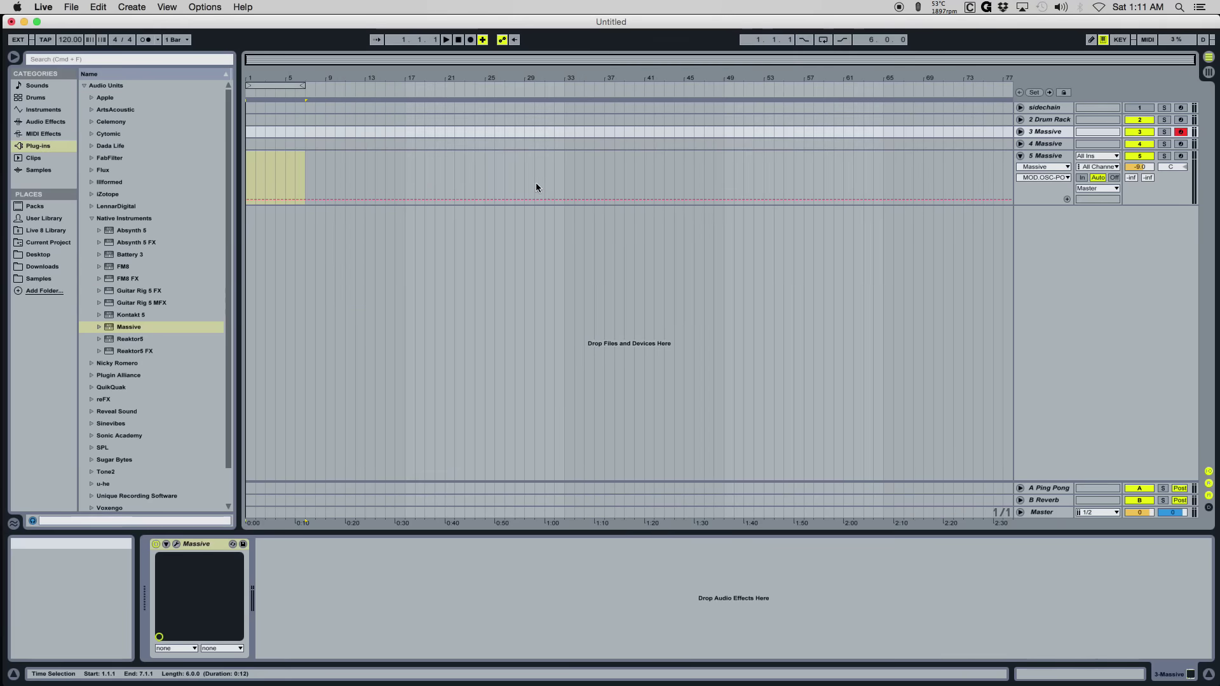
# Select track 5 Massive, briefly review its patch, and collapse the track in the arrangement.
pyautogui.click(959, 181)
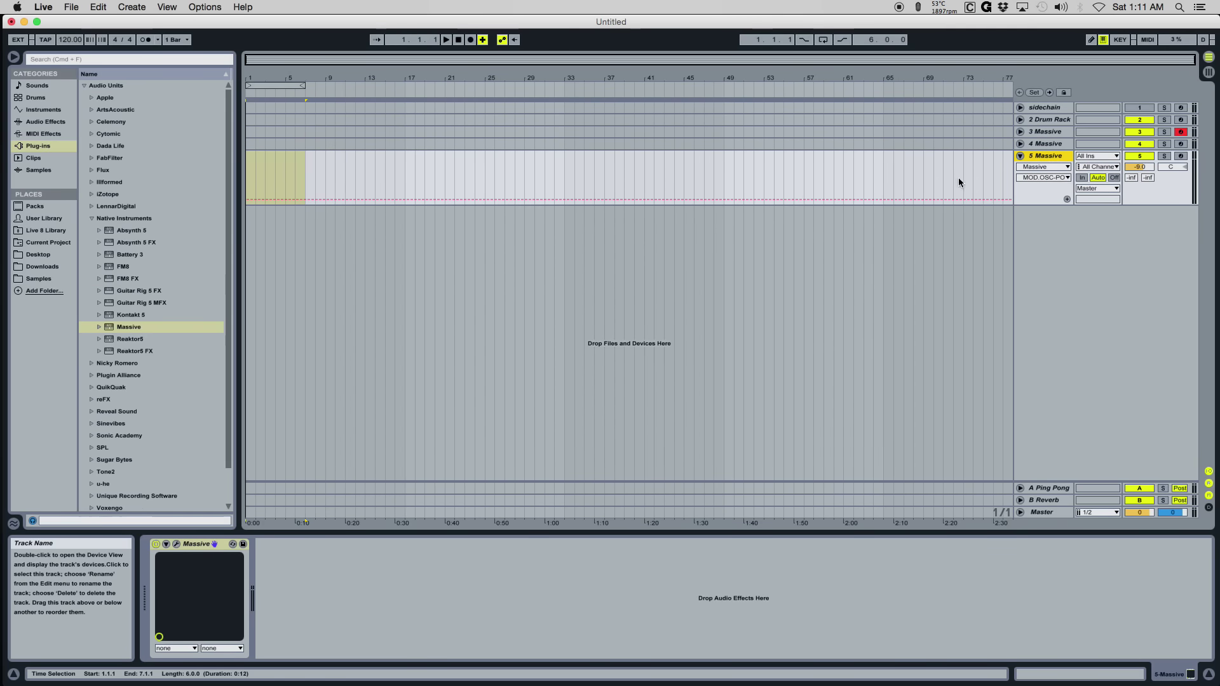
pyautogui.click(177, 544)
pyautogui.click(312, 45)
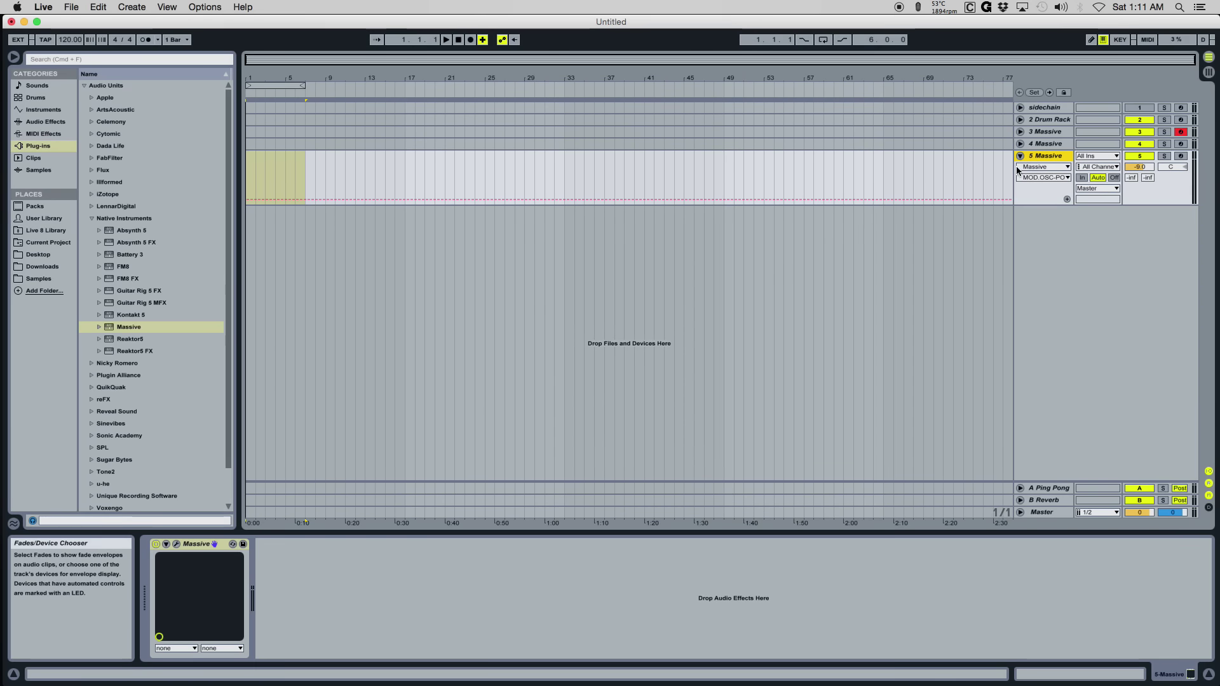
pyautogui.click(1019, 157)
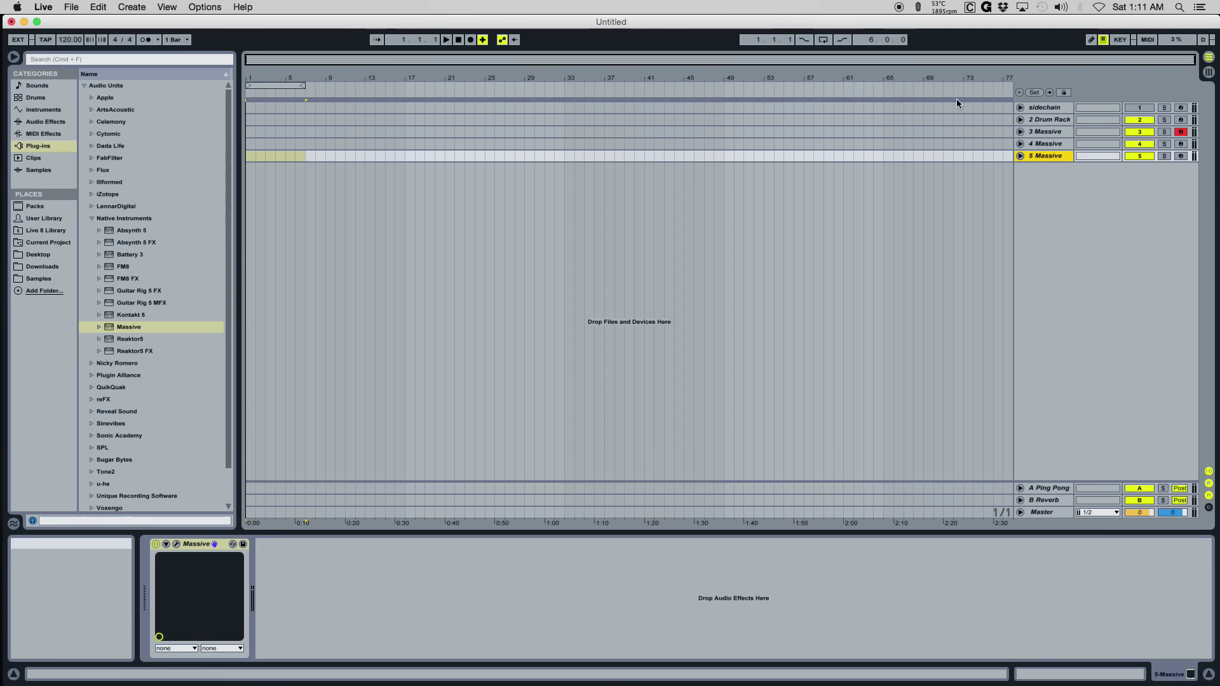